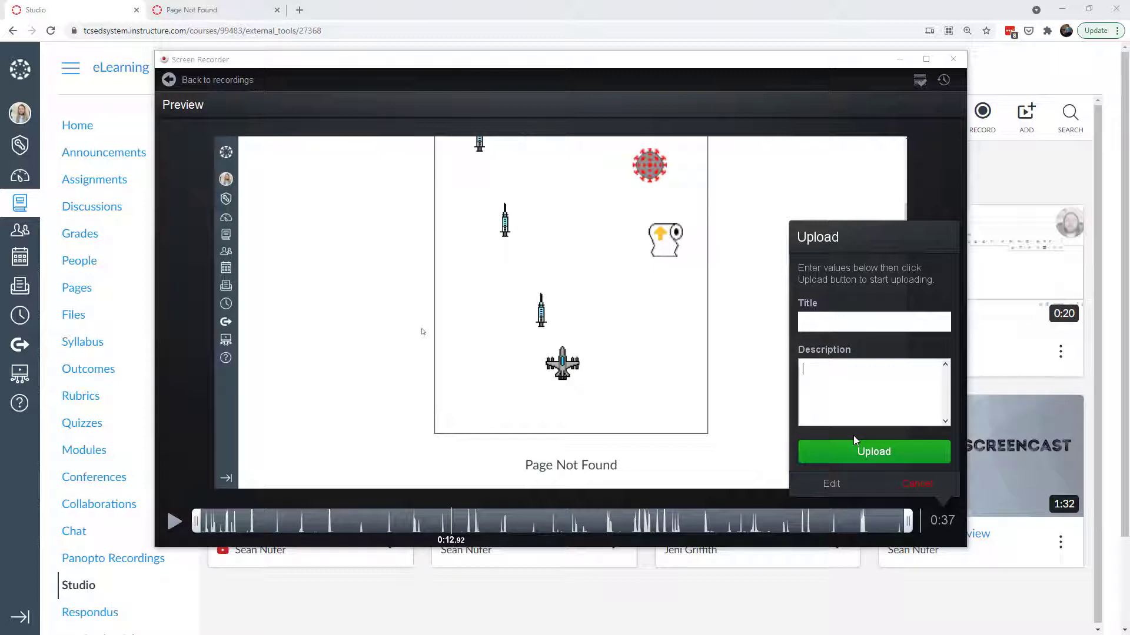
Open the recording in the editor and examine the available editing tools, including the Overlay options.
click(828, 490)
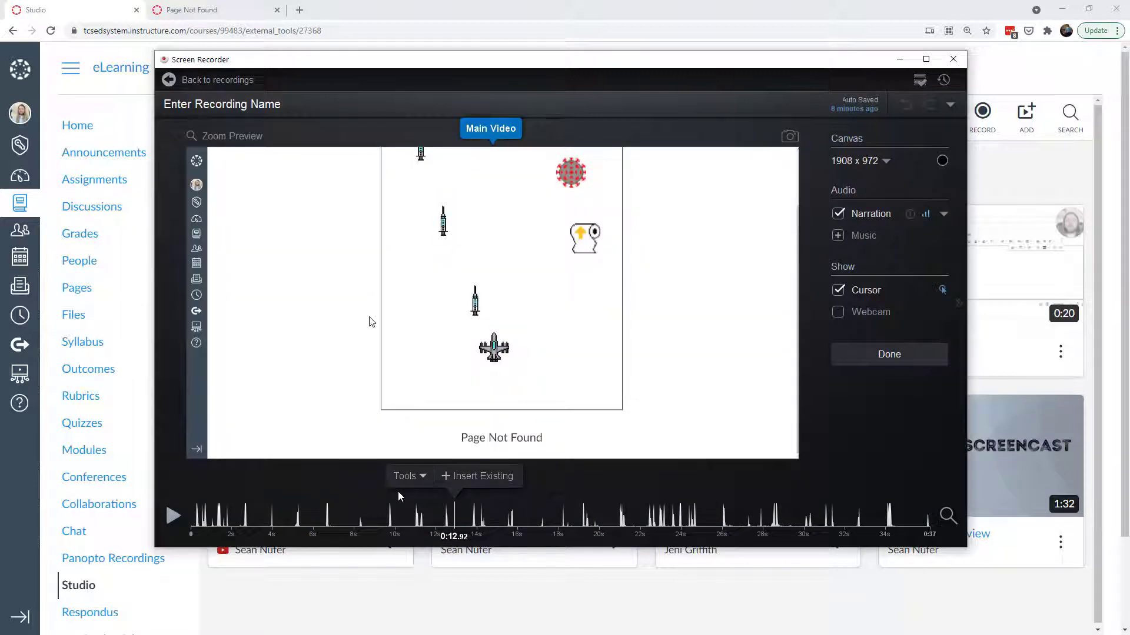
click(422, 477)
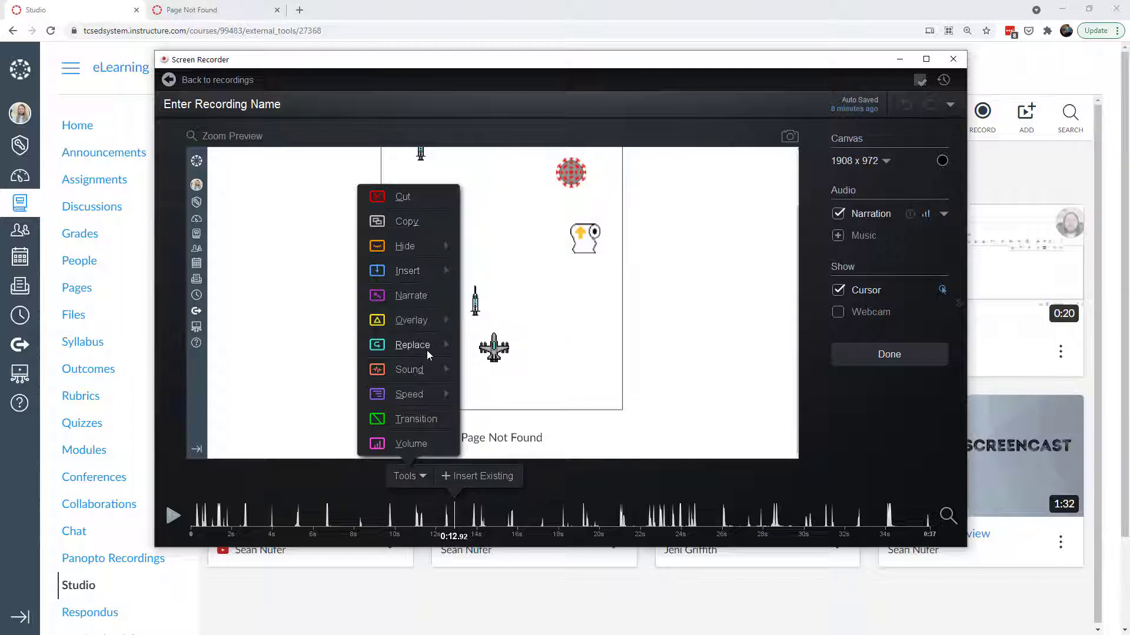
mouse_move(430, 360)
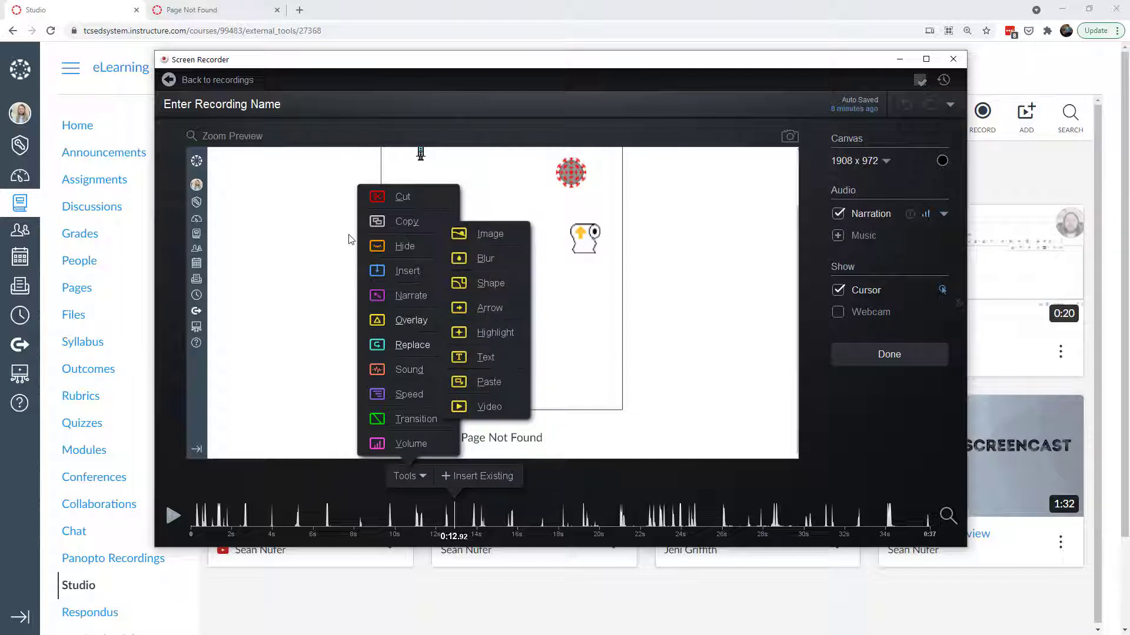
click(425, 479)
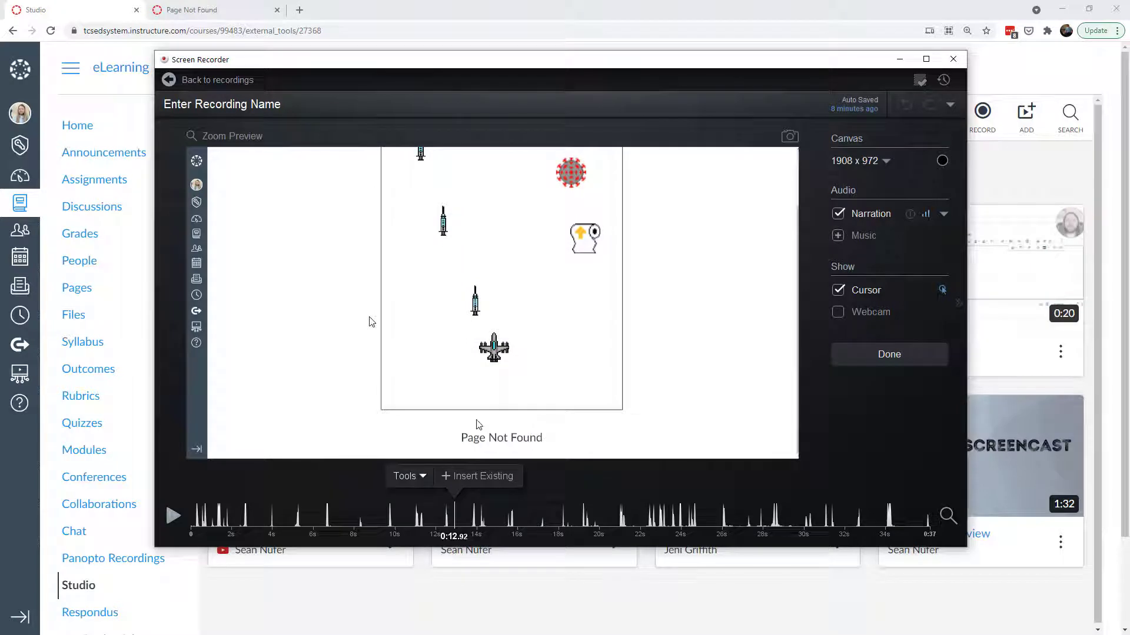
Switch to the Page Not Found tab and play its hidden shooter game, steering the jet around the play area.
click(217, 12)
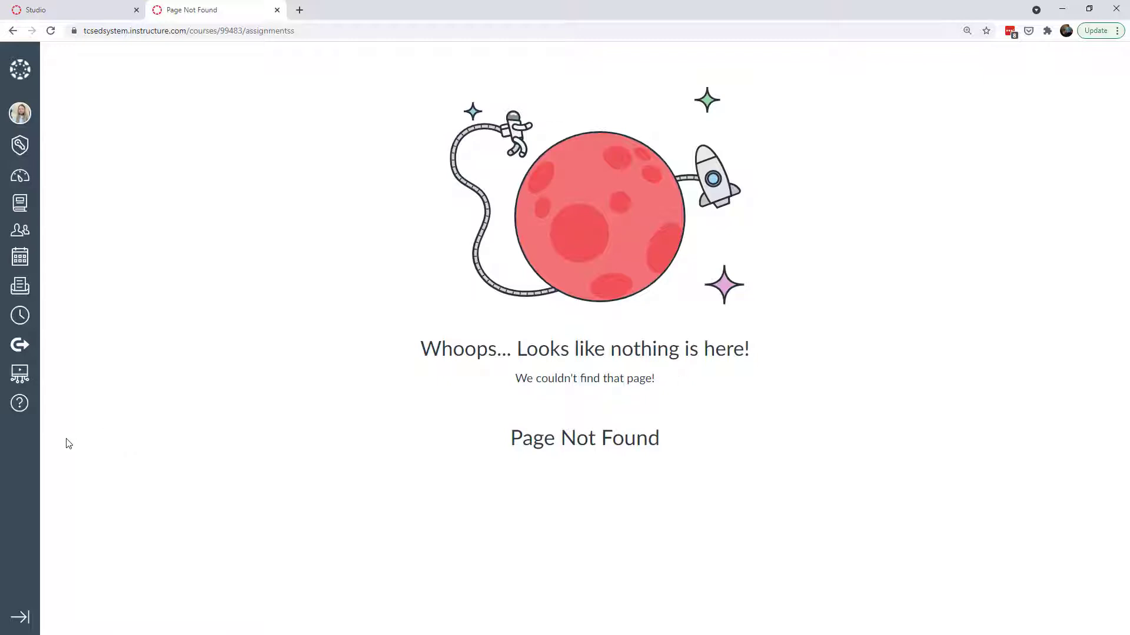
key(space)
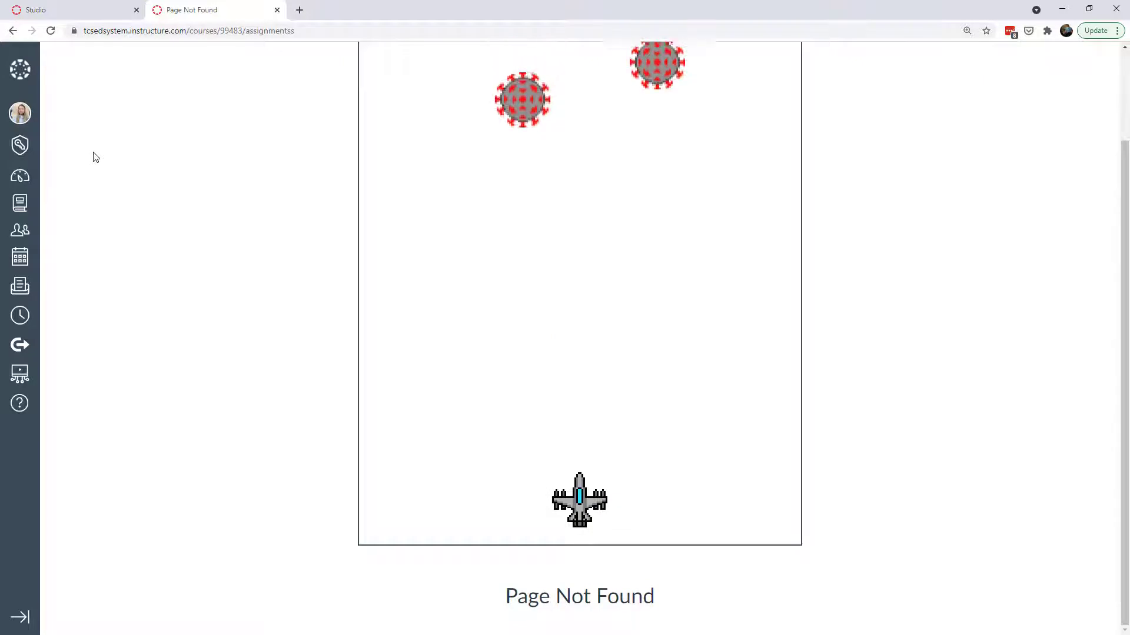
key(Left)
key(space)
key(Right)
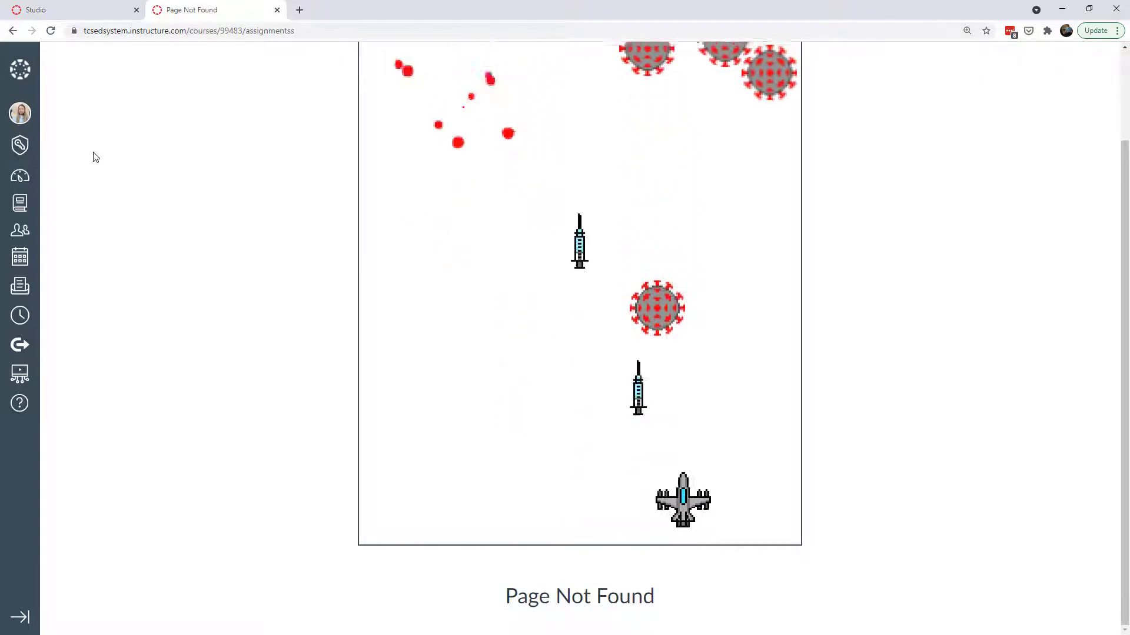
key(Left)
key(Left)
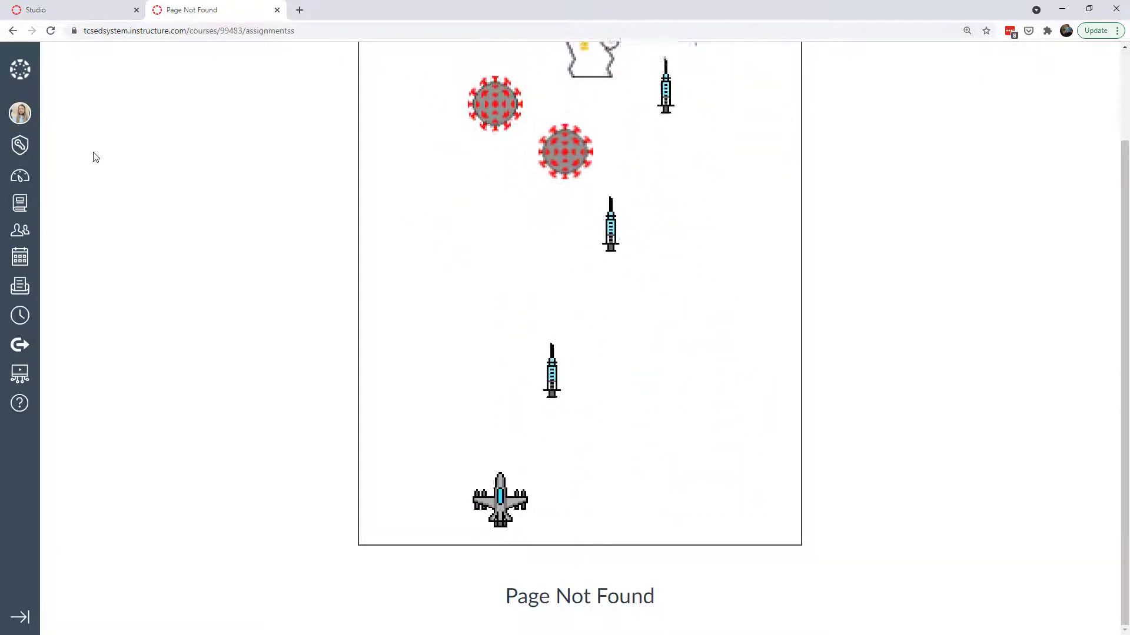
key(Right)
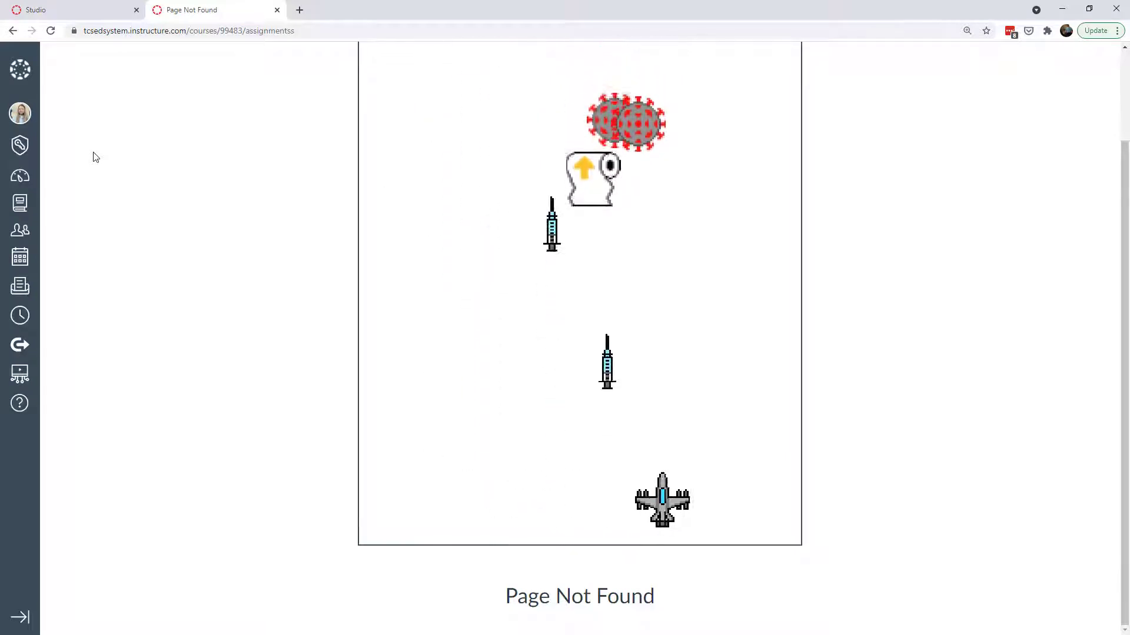
key(Up)
key(Left)
key(Down)
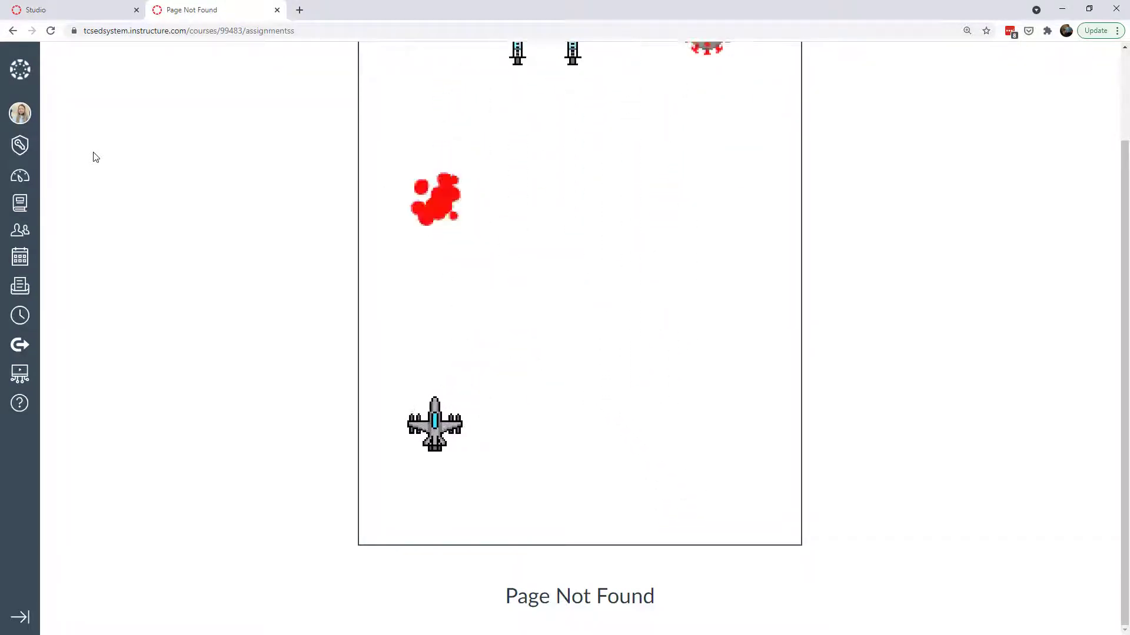
key(Right)
key(Up)
key(Left)
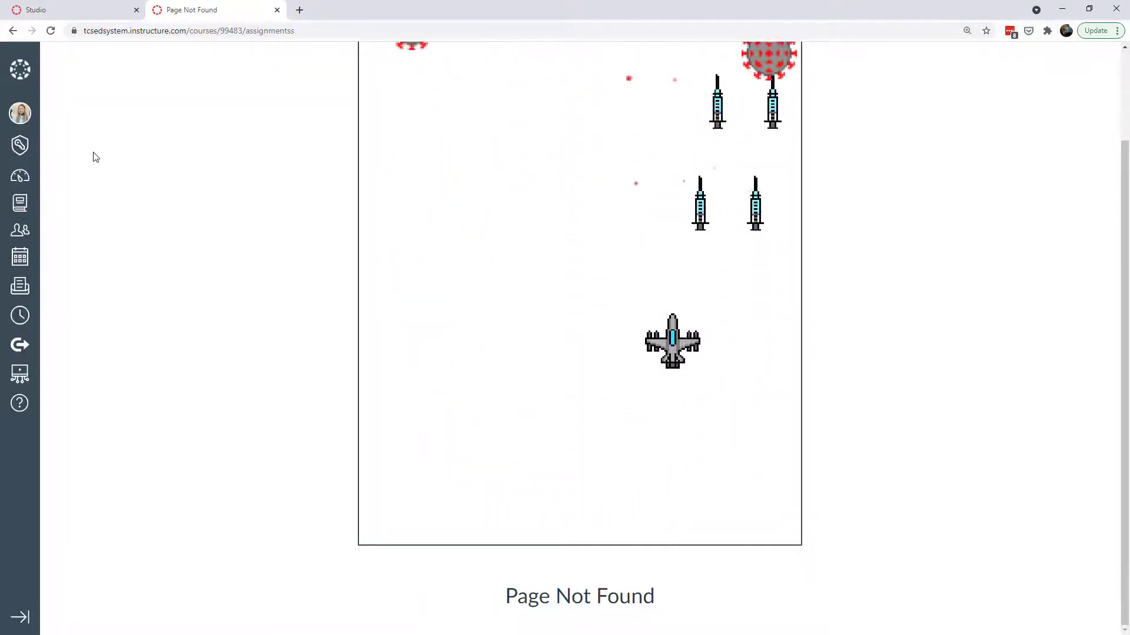
key(Down)
key(Left)
key(Up)
key(Right)
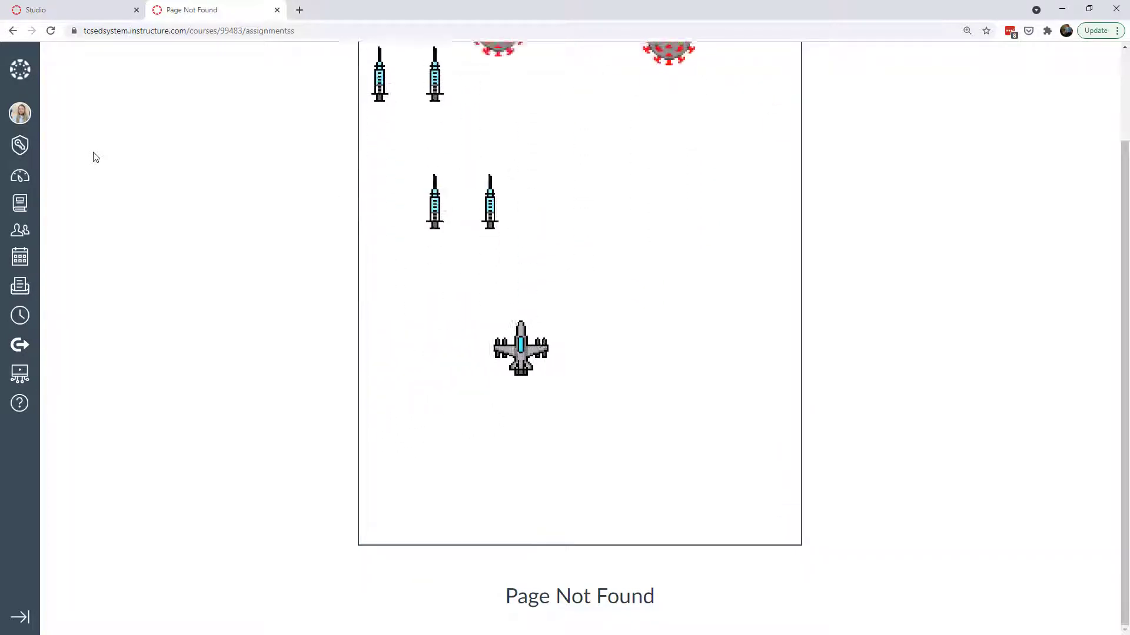
key(Right)
key(Down)
key(Left)
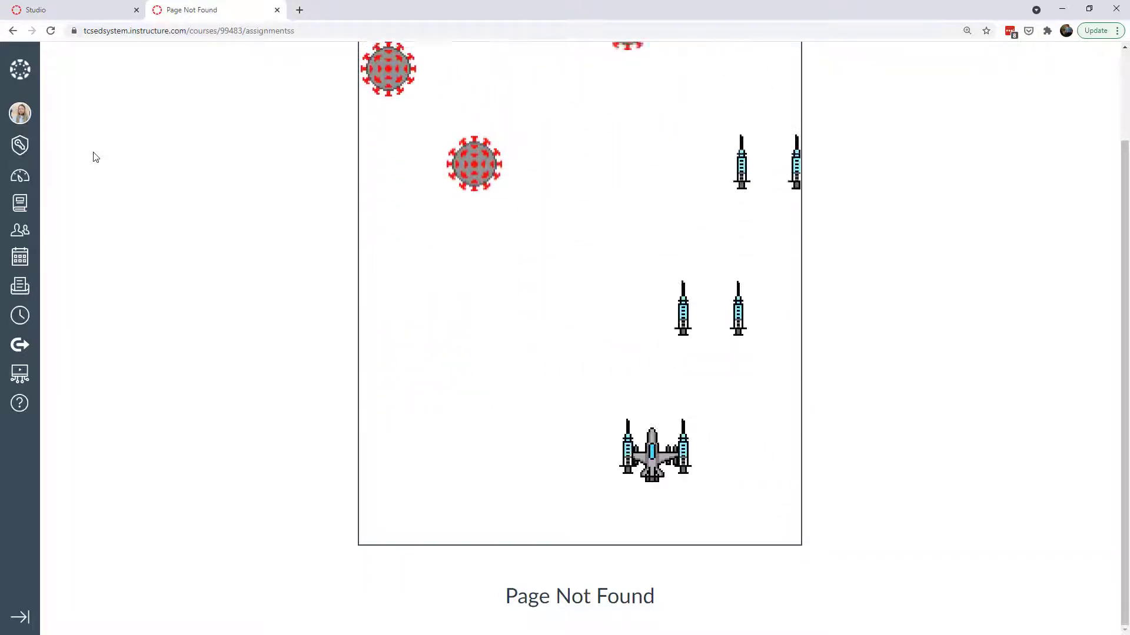
key(Left)
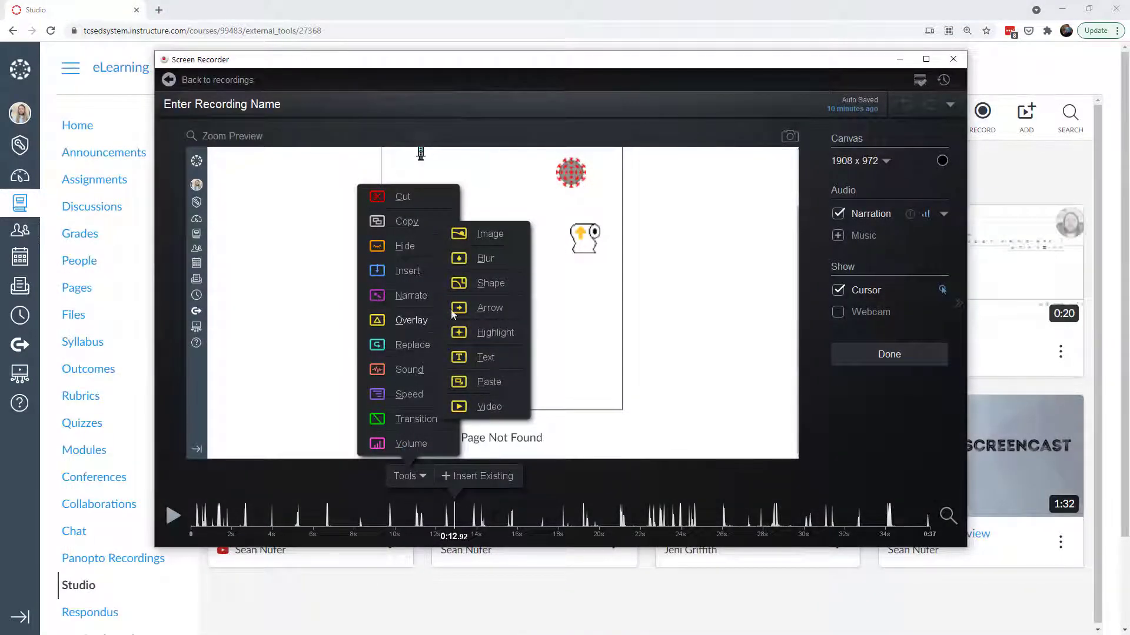
Close the old recording's editor and start recording a new Screen Capture of the Parallax in Canvas page.
click(953, 60)
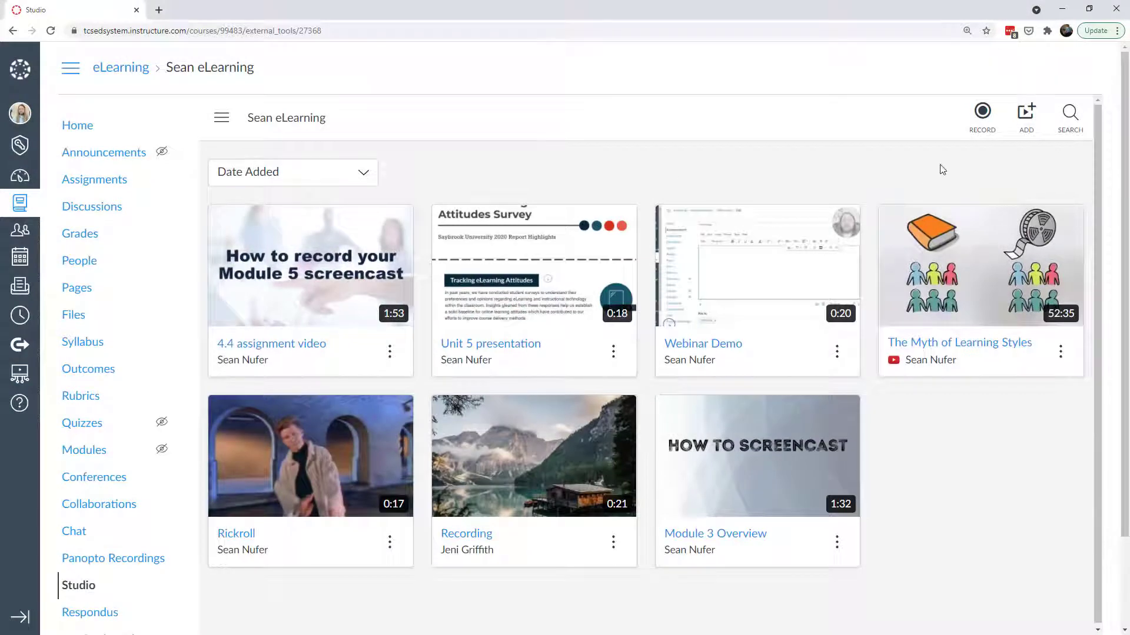
click(981, 118)
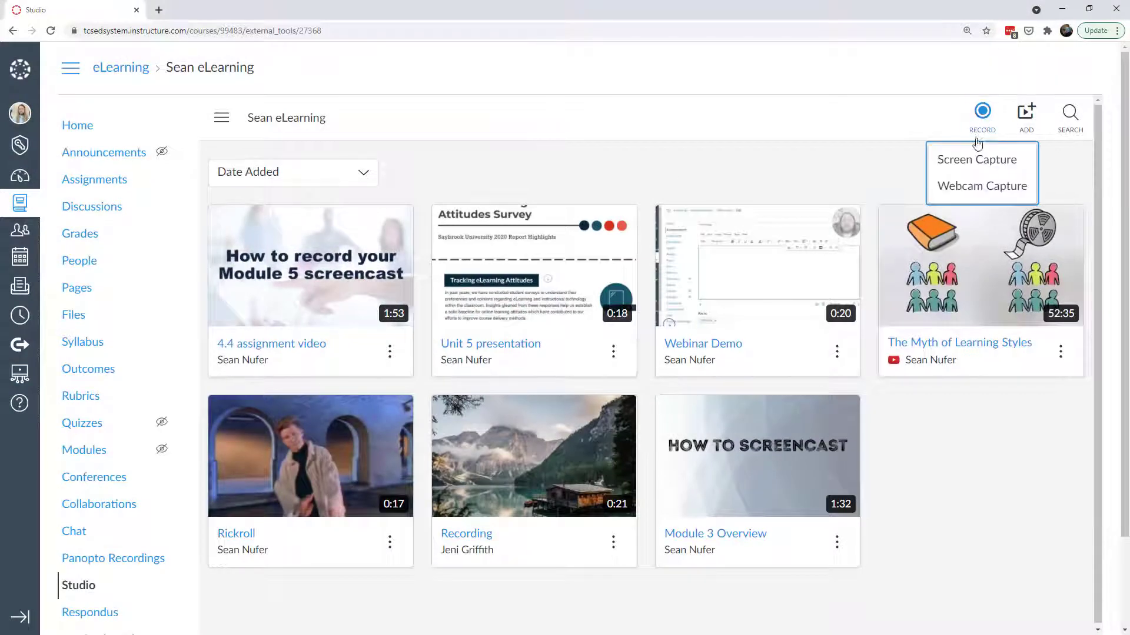
click(975, 162)
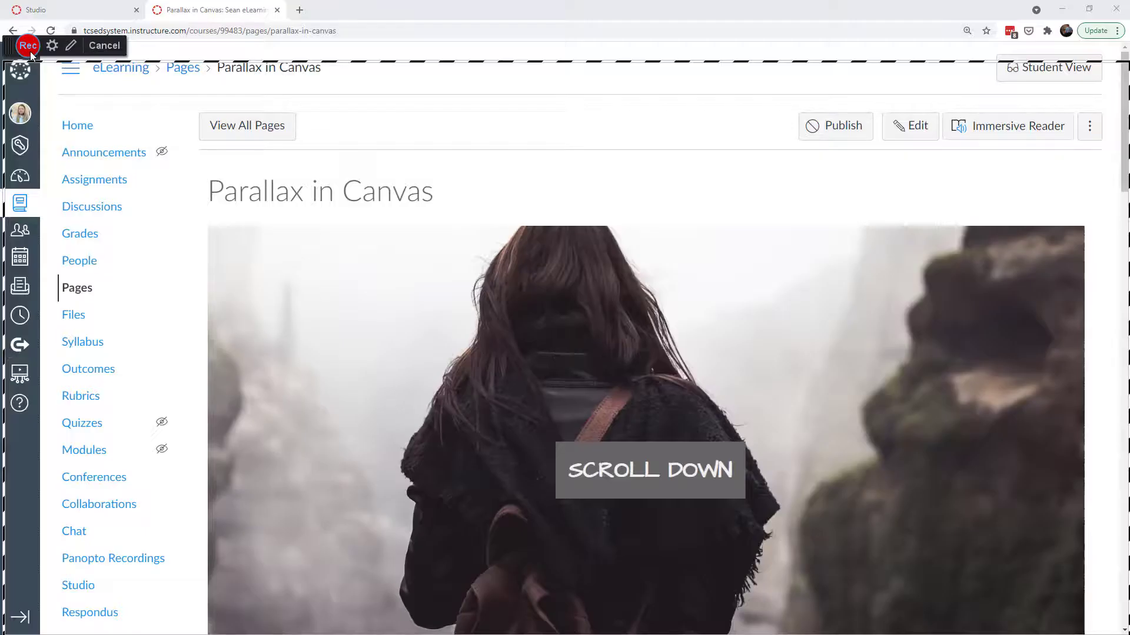
key(alt+p)
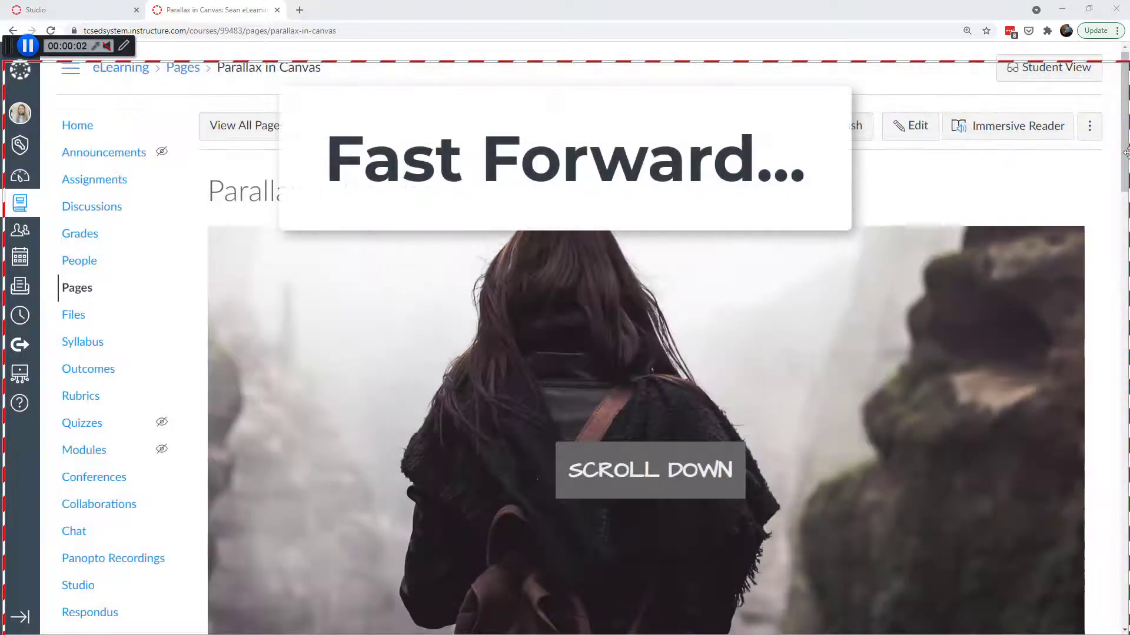
Demonstrate the parallax effect for the recording by scrolling down and back up the Parallax in Canvas page.
scroll(1126, 153, down, 10)
scroll(1088, 279, up, 5)
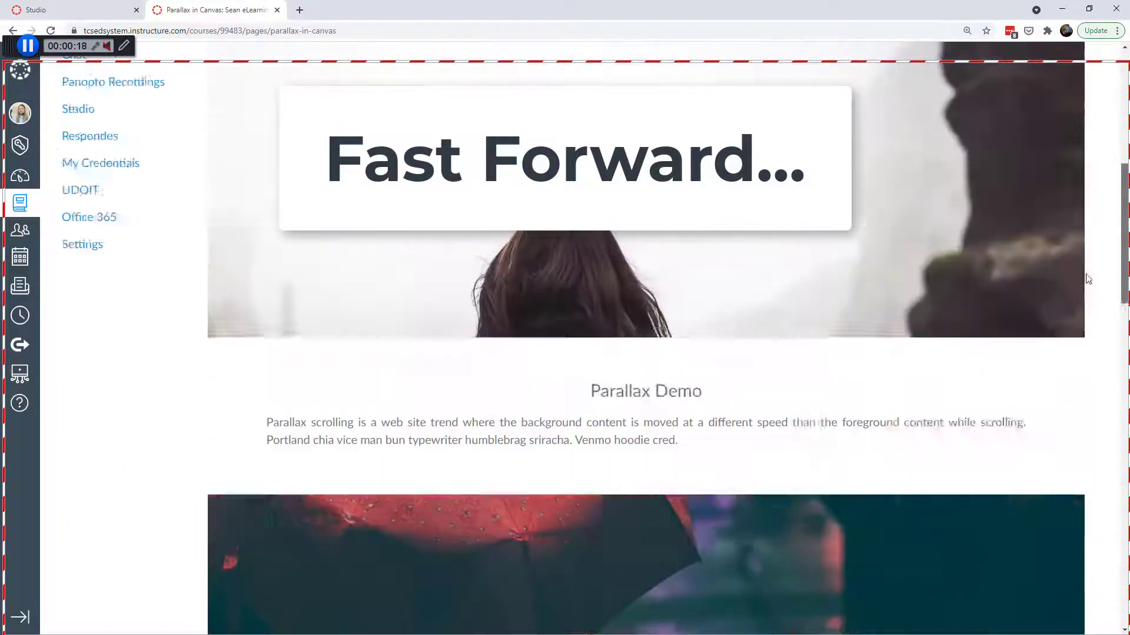
drag(1088, 278, 1072, 157)
Browse from the course Home page to the icons and buttons page and on to Page separations while recording.
click(80, 125)
click(291, 328)
scroll(1082, 529, down, 3)
click(1081, 587)
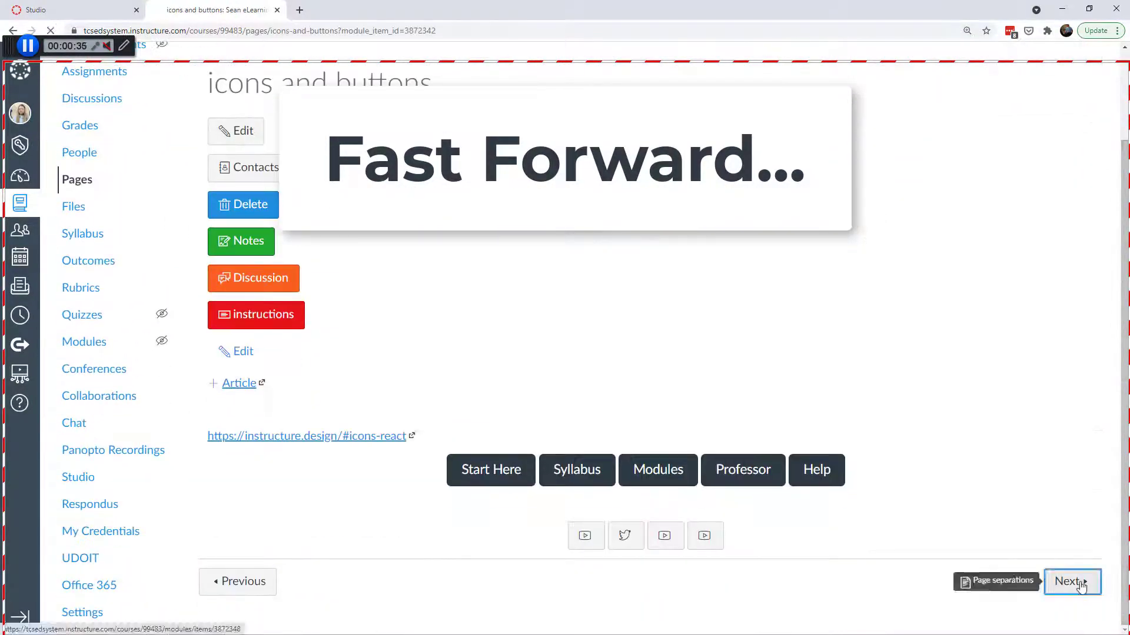
scroll(517, 356, down, 8)
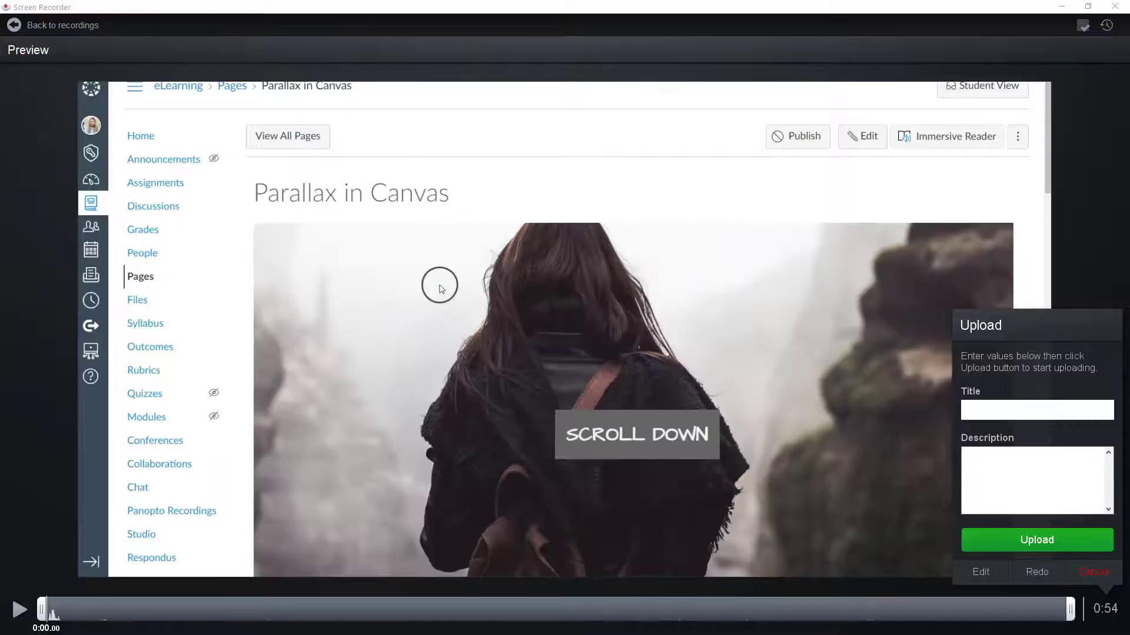
Title the new recording "Exploring Studio" and open it for editing.
drag(63, 609, 250, 608)
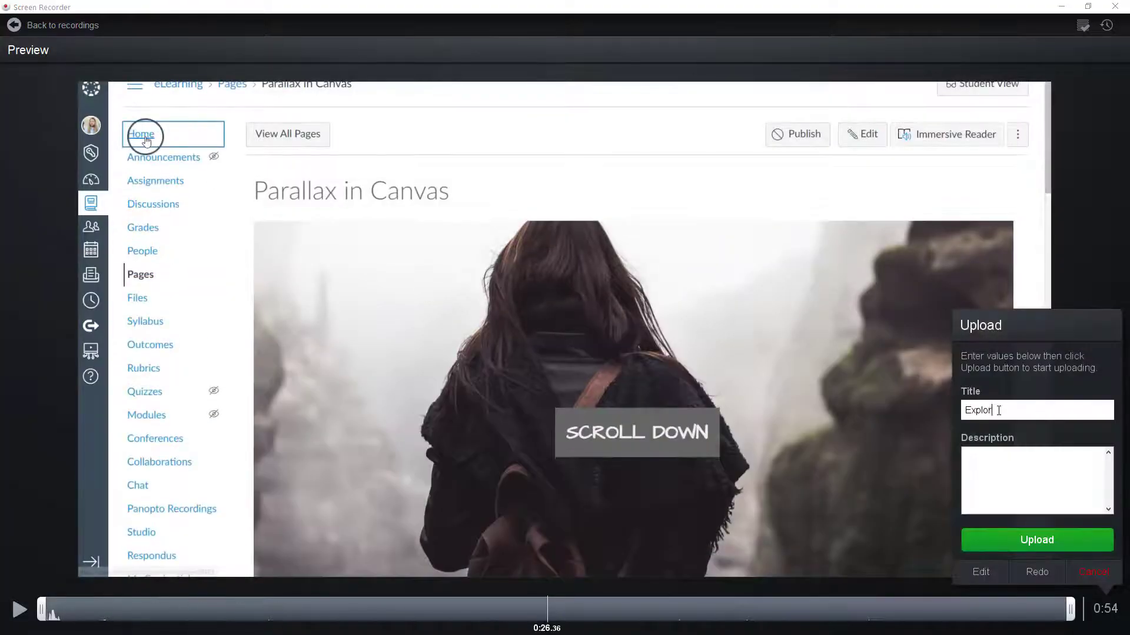
text(ing Studio)
click(980, 572)
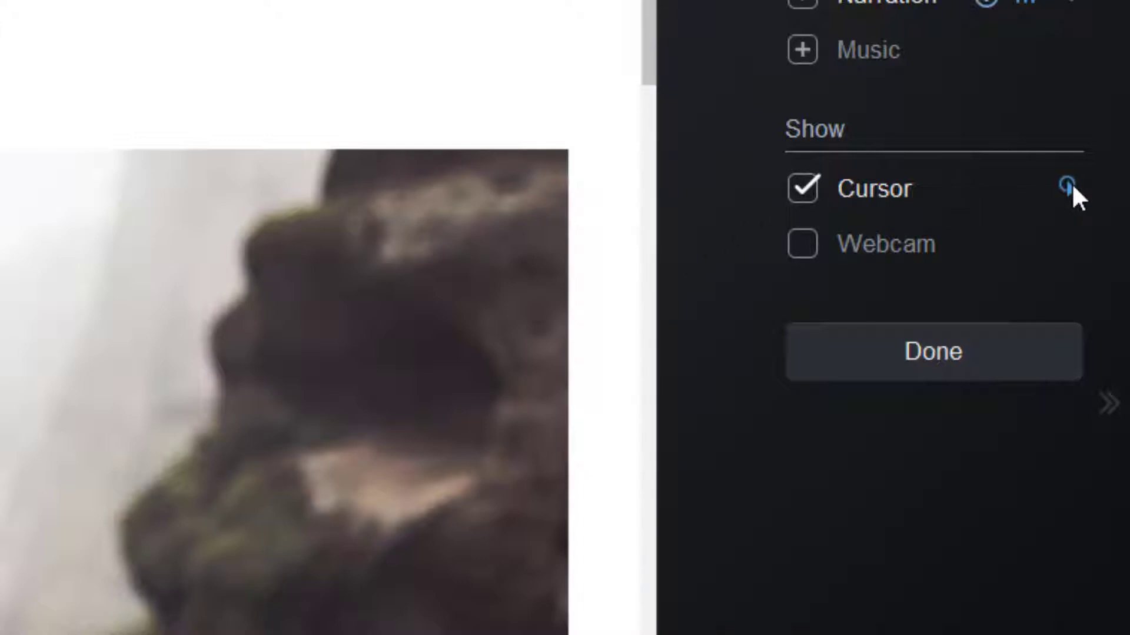
Examine the Cursor Highlighting settings for the halo, left click and right click.
click(1071, 185)
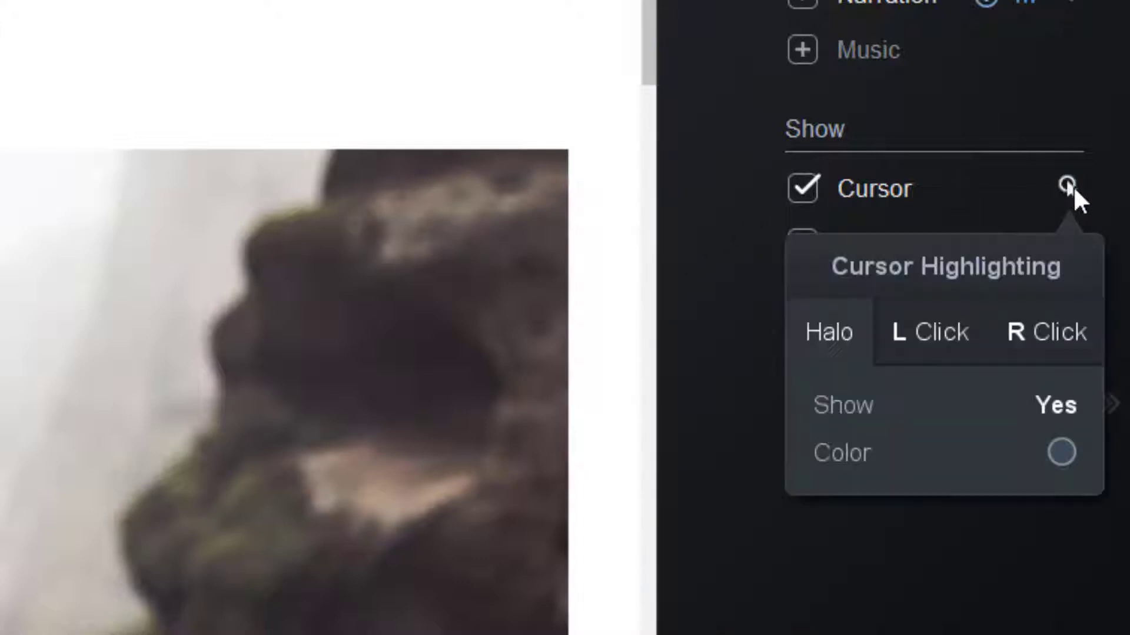
click(946, 323)
click(1043, 337)
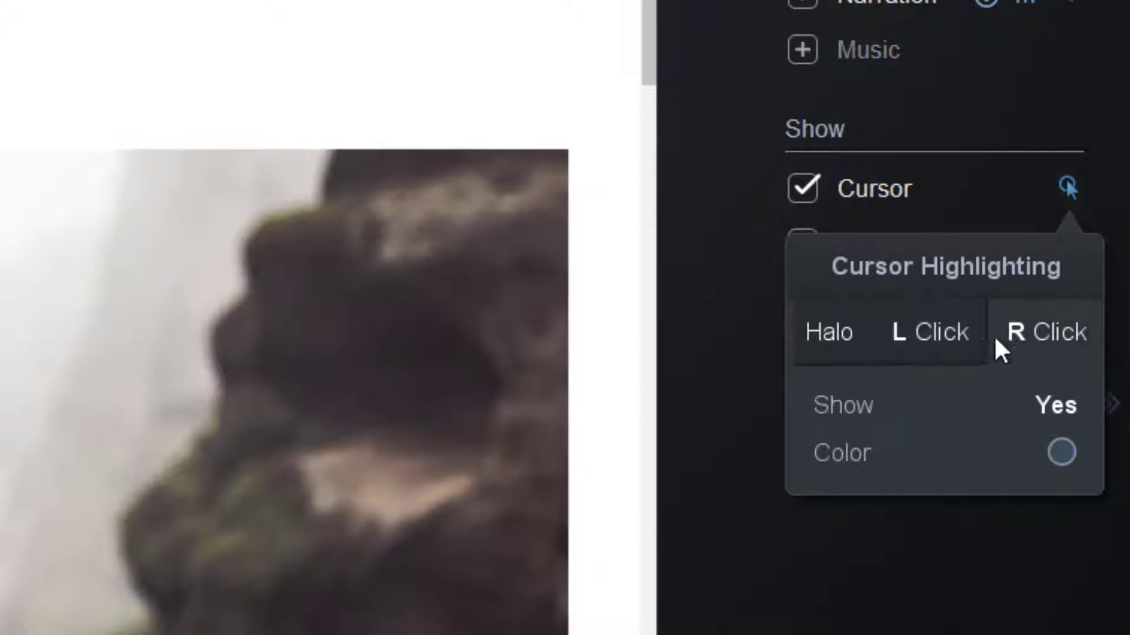
click(829, 340)
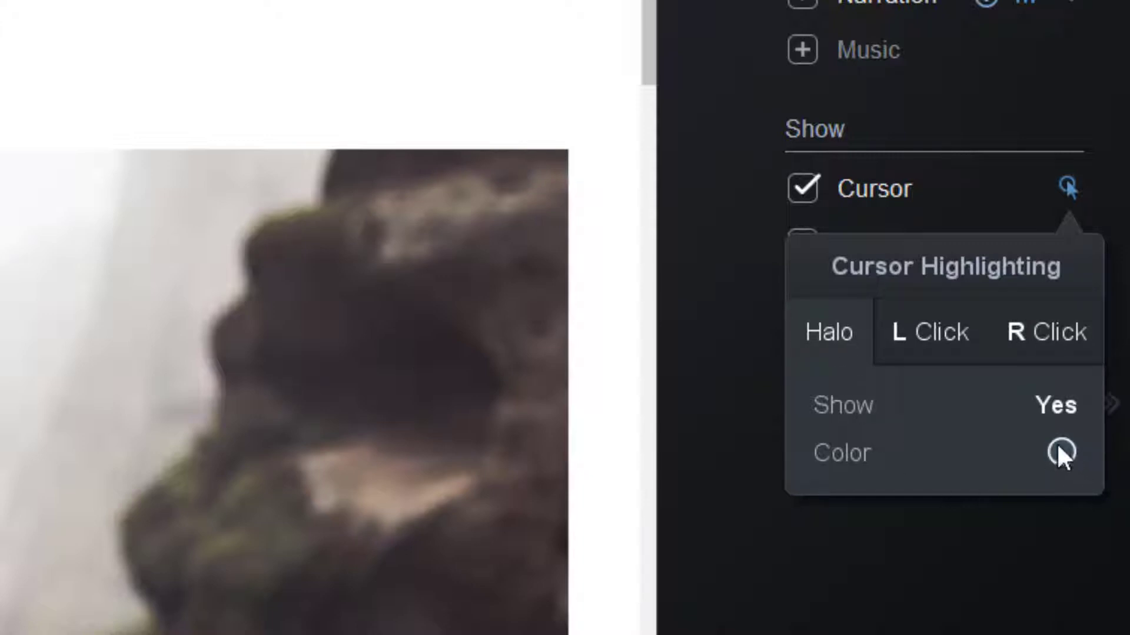
click(939, 333)
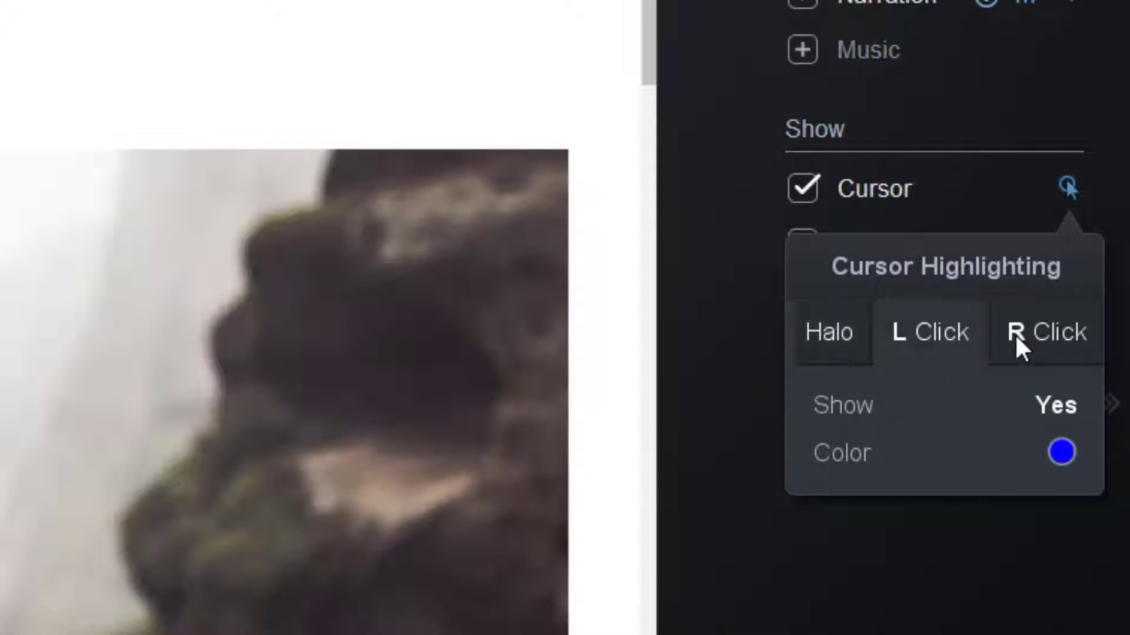
click(1050, 340)
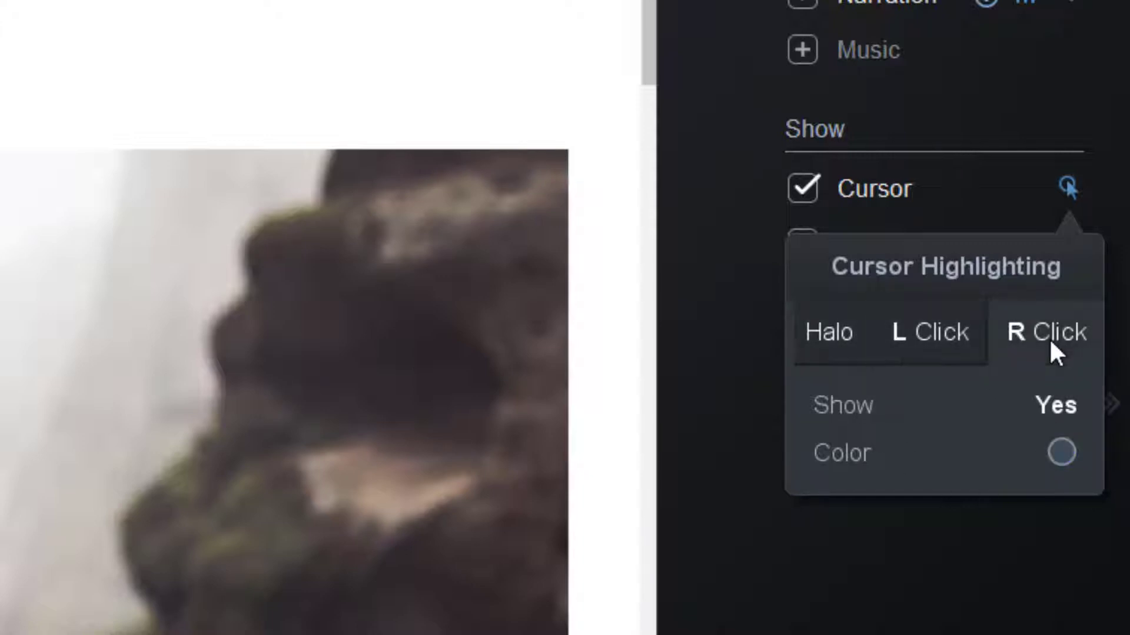
click(940, 333)
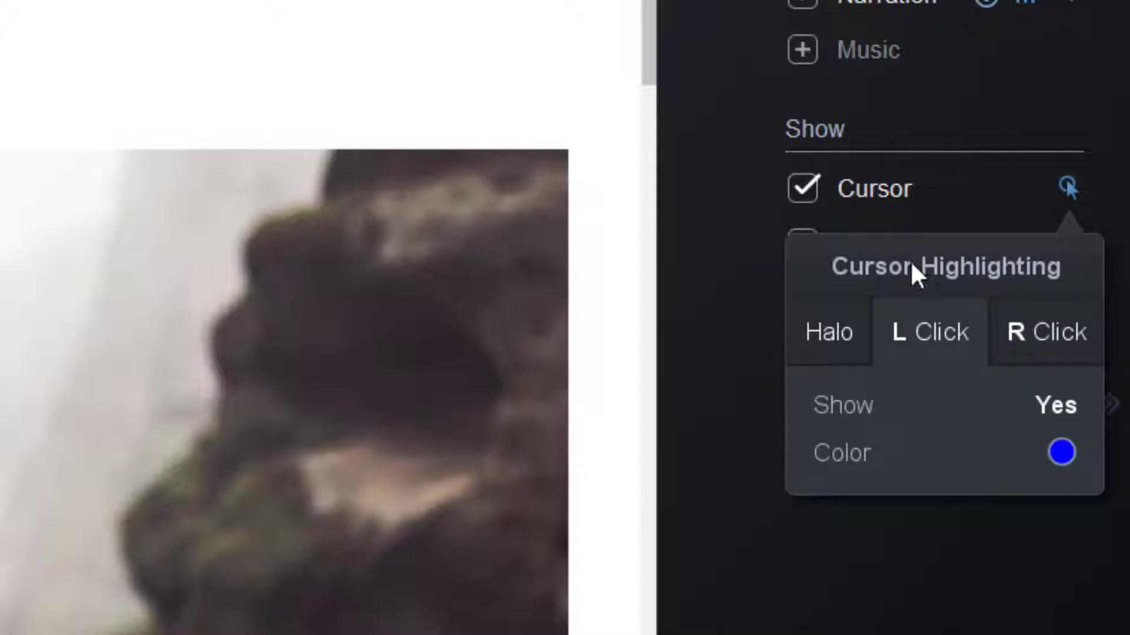
click(887, 524)
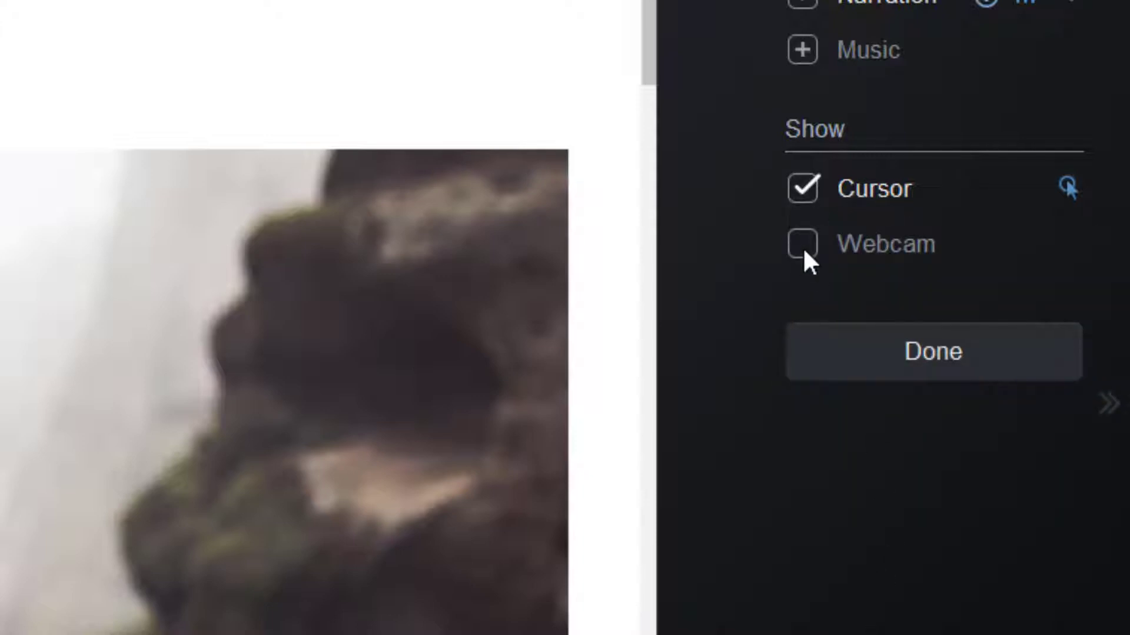
Examine the option for adding music over the complete recording and dismiss the audio file chooser without picking a file.
mouse_move(803, 249)
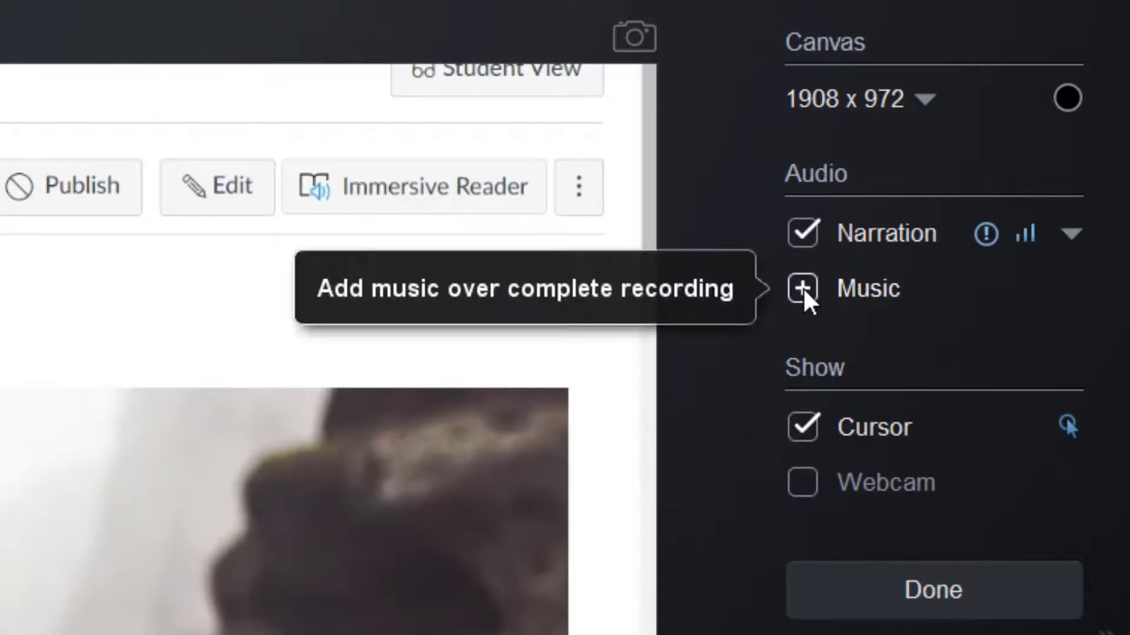
click(802, 288)
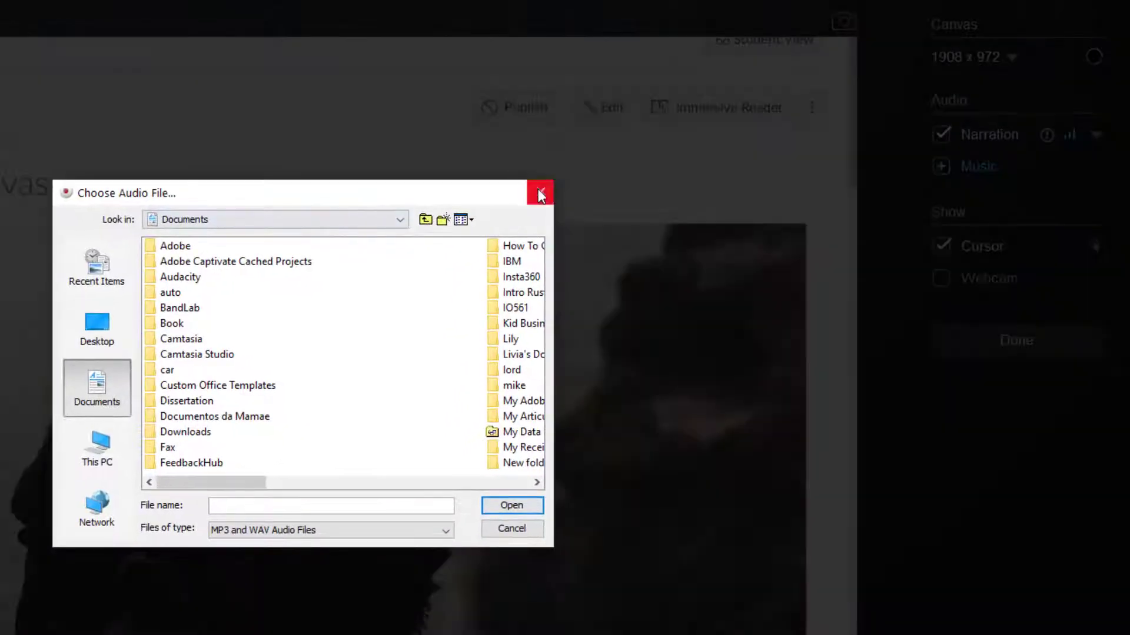
click(456, 220)
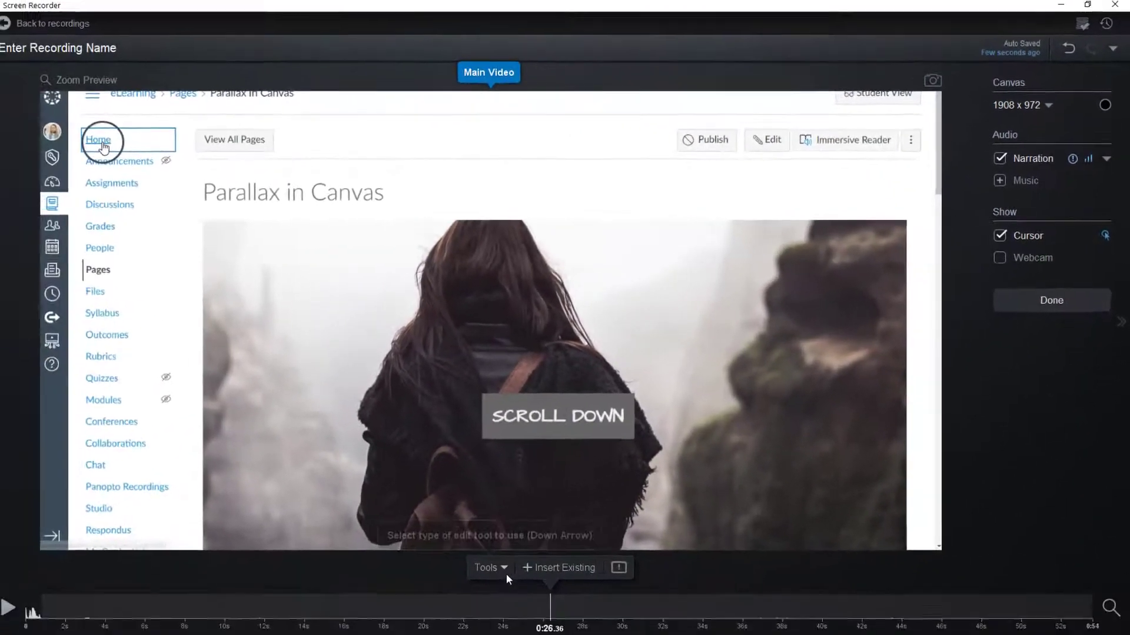
click(380, 602)
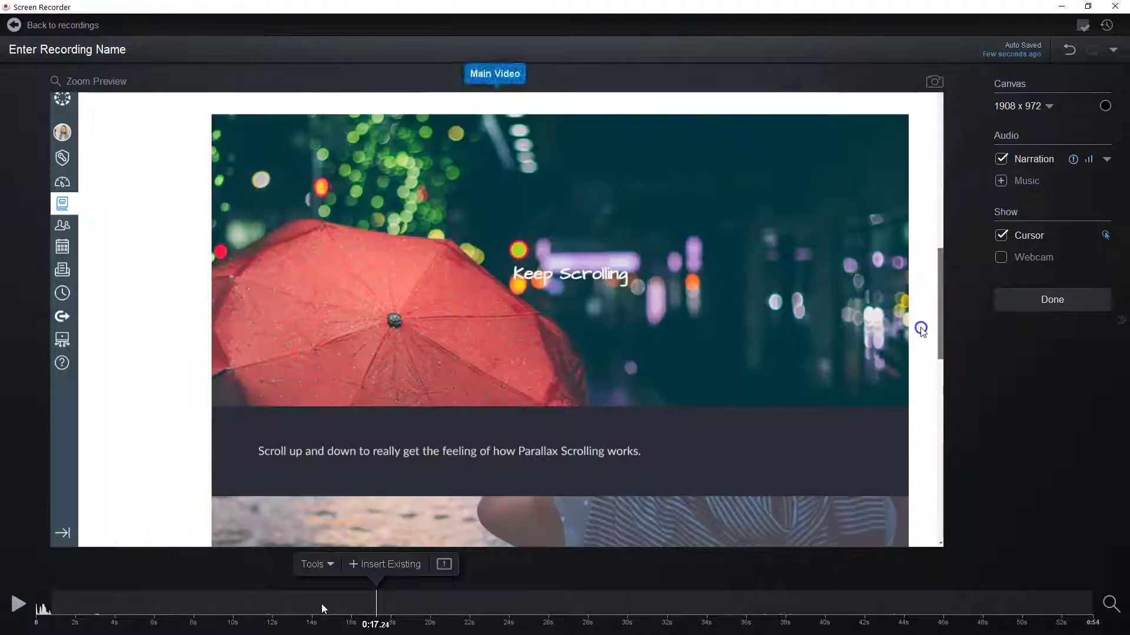
click(322, 604)
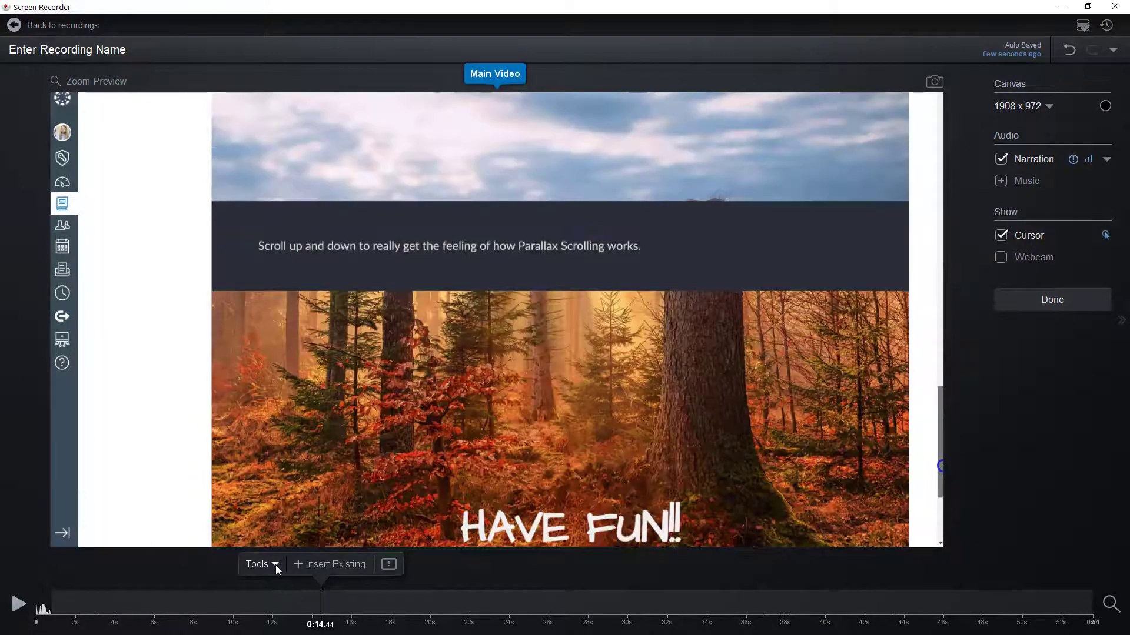
click(275, 566)
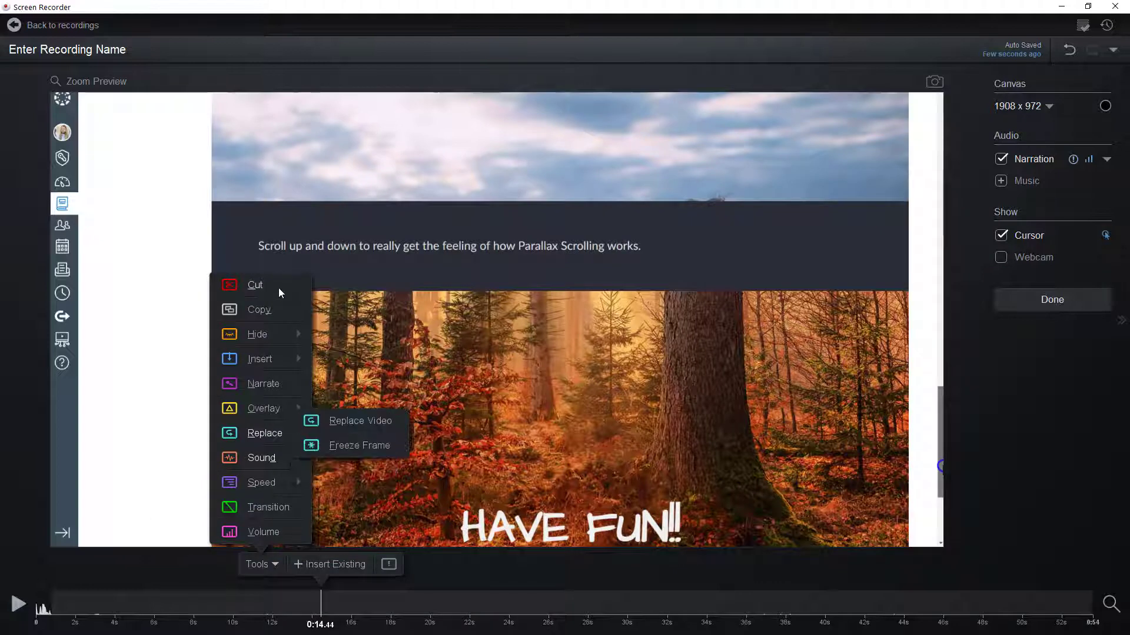
Cut a section of 2.16 seconds around 0:51 near the end of the recording.
click(979, 597)
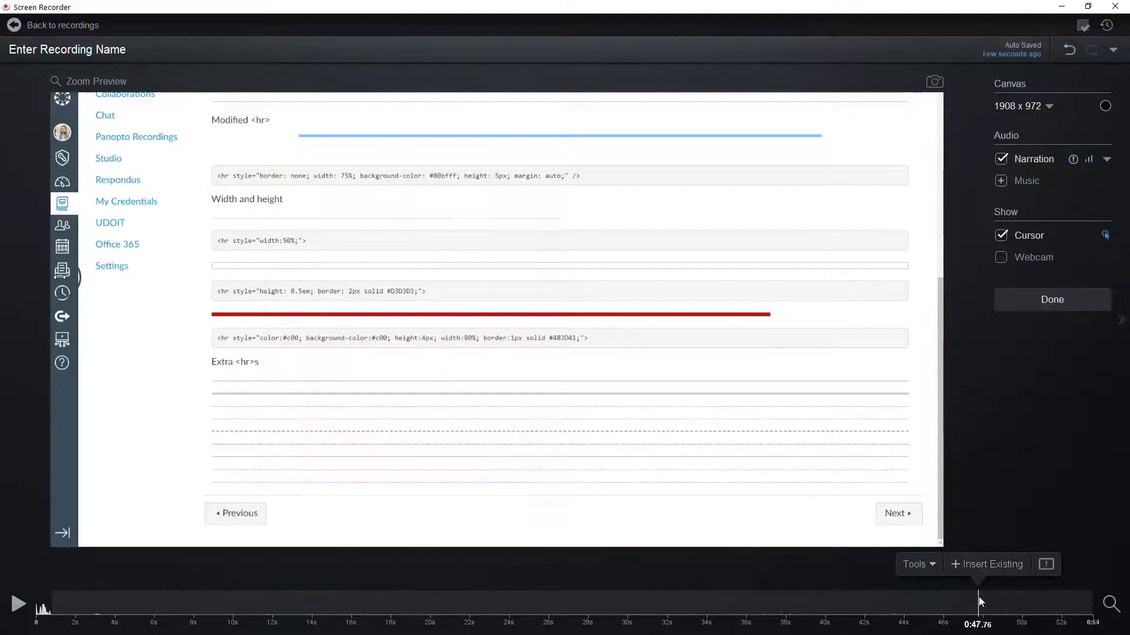
click(1057, 602)
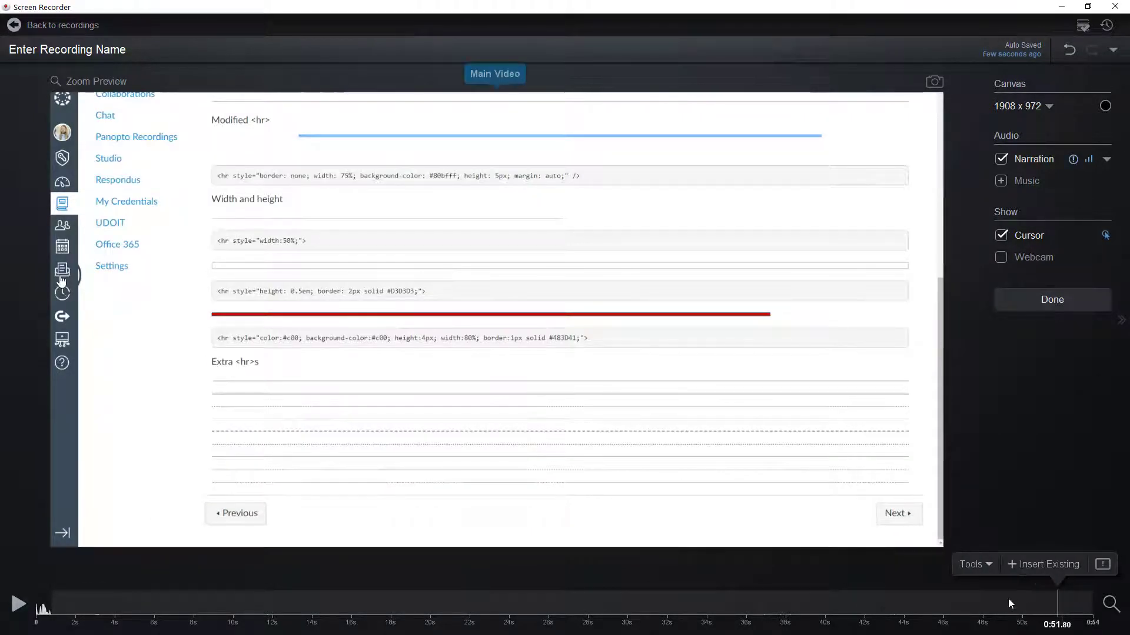
click(987, 565)
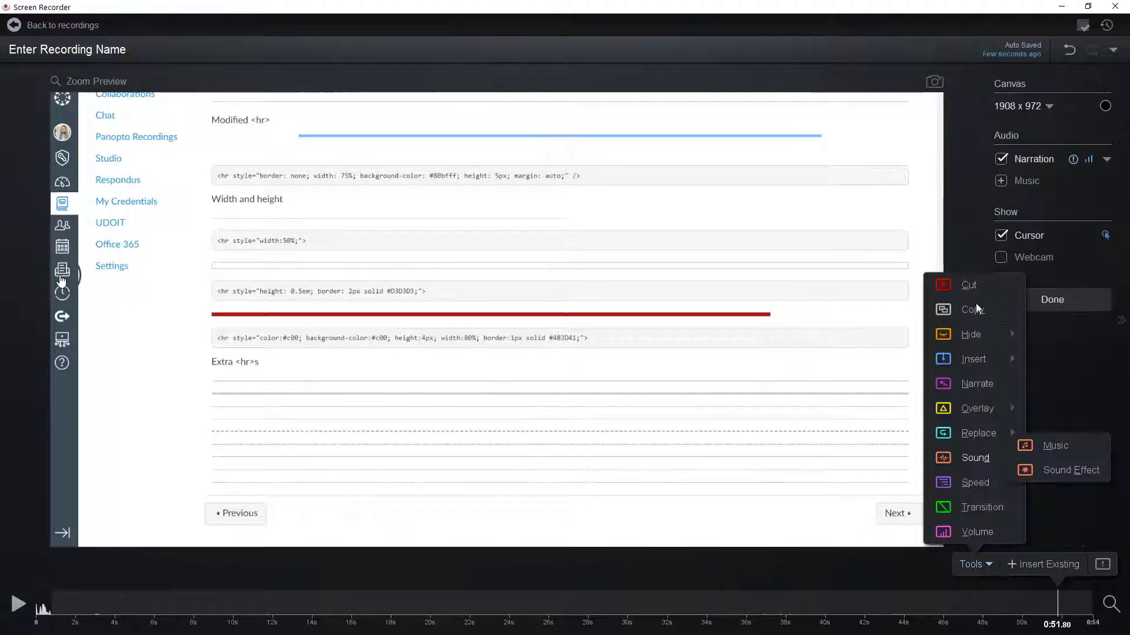
click(967, 287)
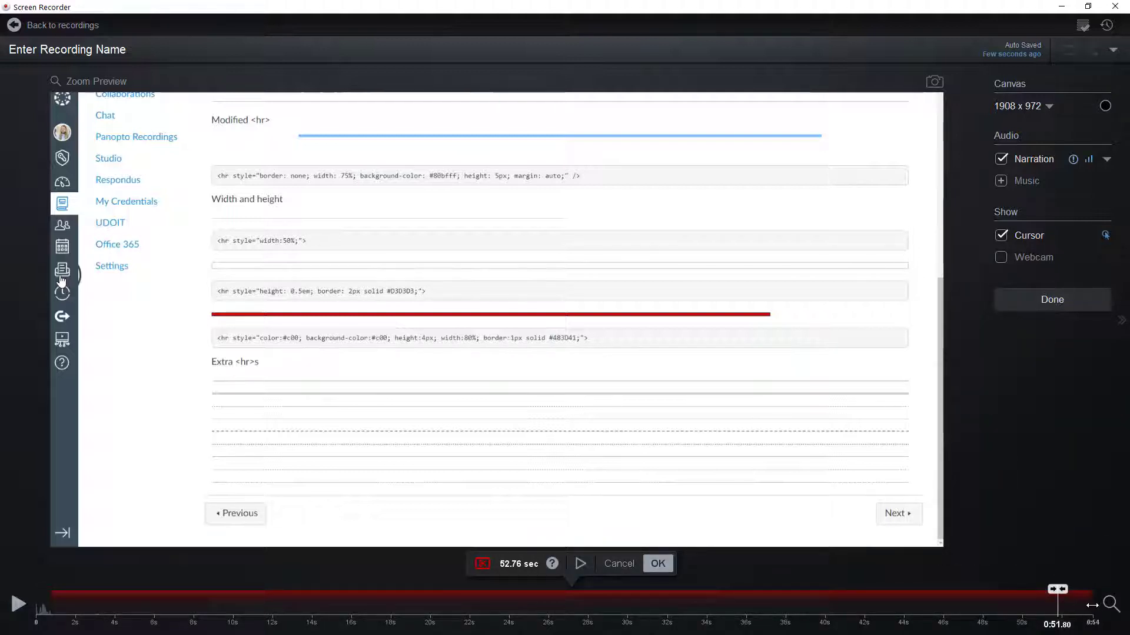
drag(1092, 605, 1062, 605)
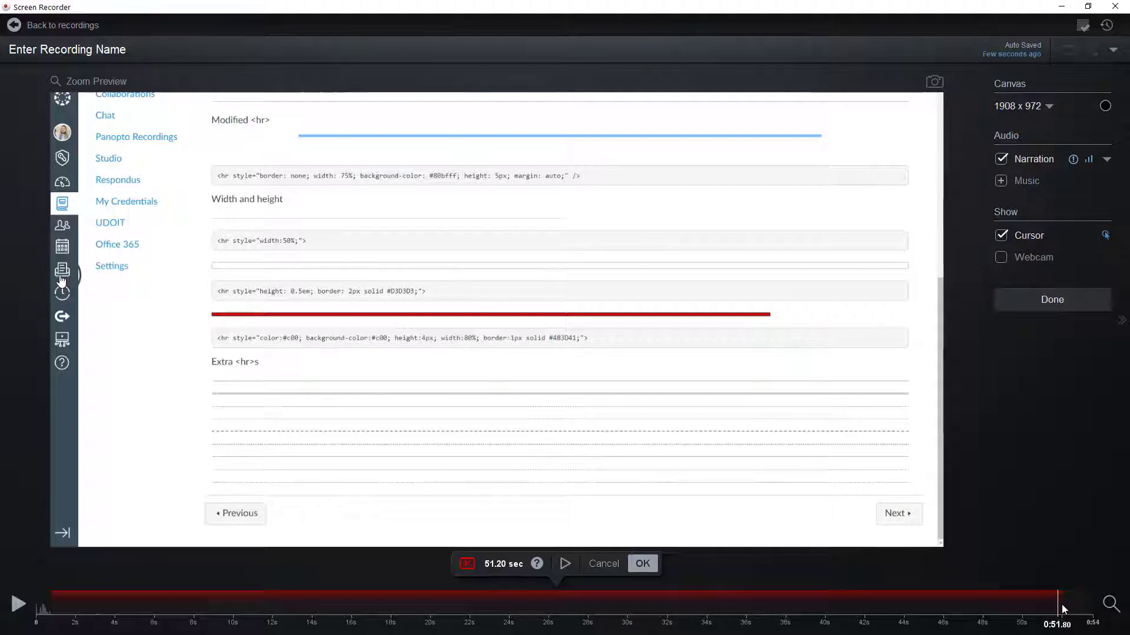
drag(52, 601, 1019, 591)
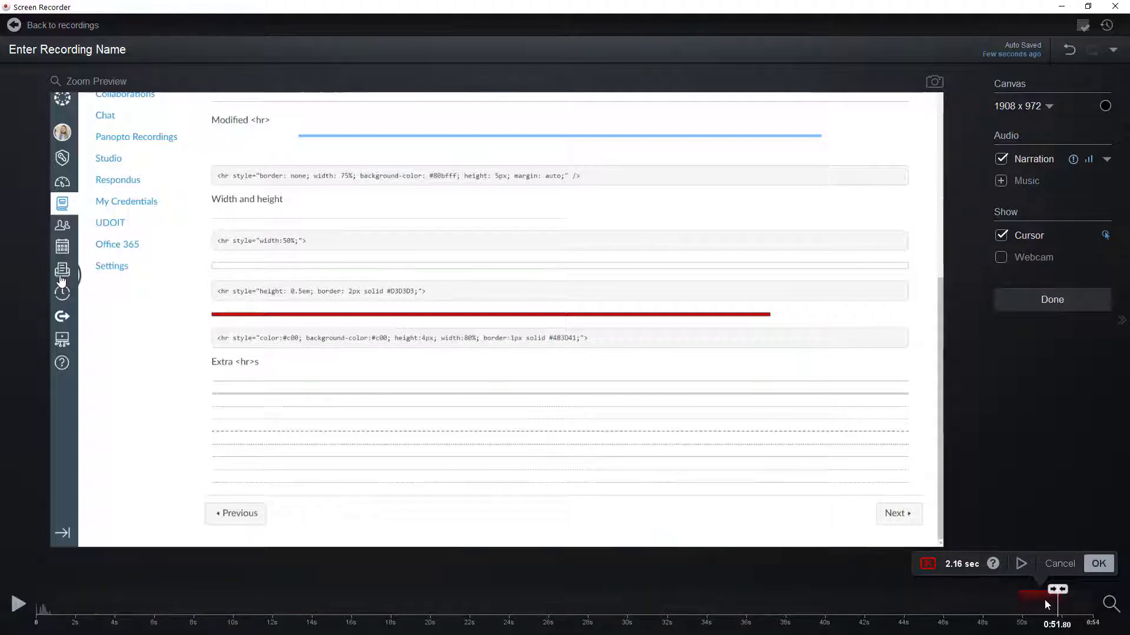
click(1030, 609)
click(1036, 610)
click(1099, 563)
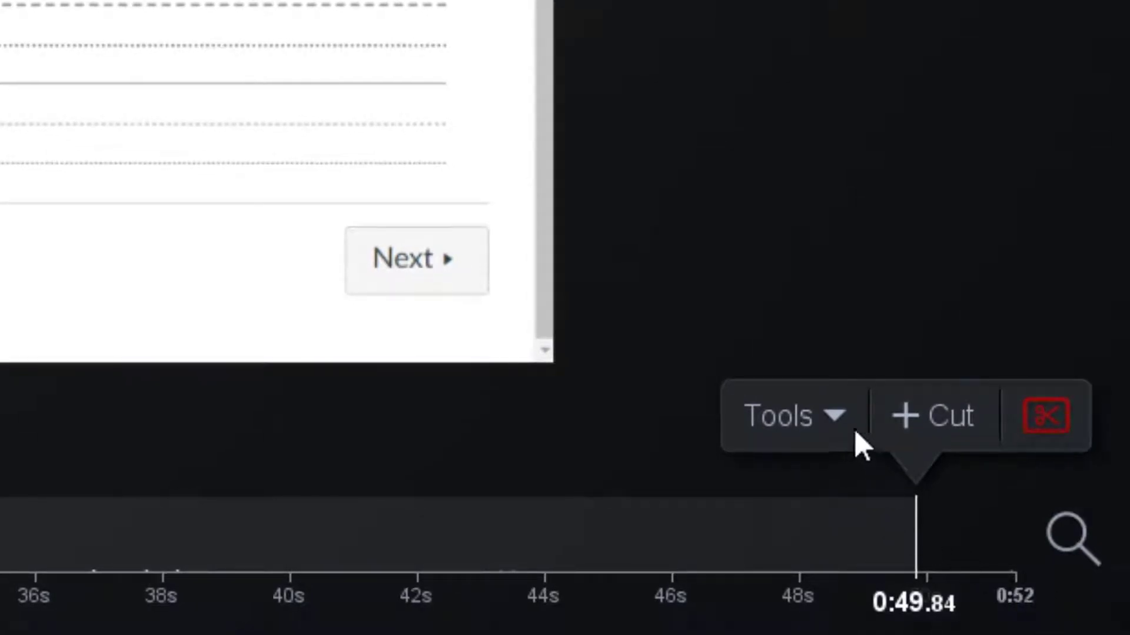
Hide the cursor for a 3.40-second section around 0:30.60, where the icons and buttons page opens.
click(836, 418)
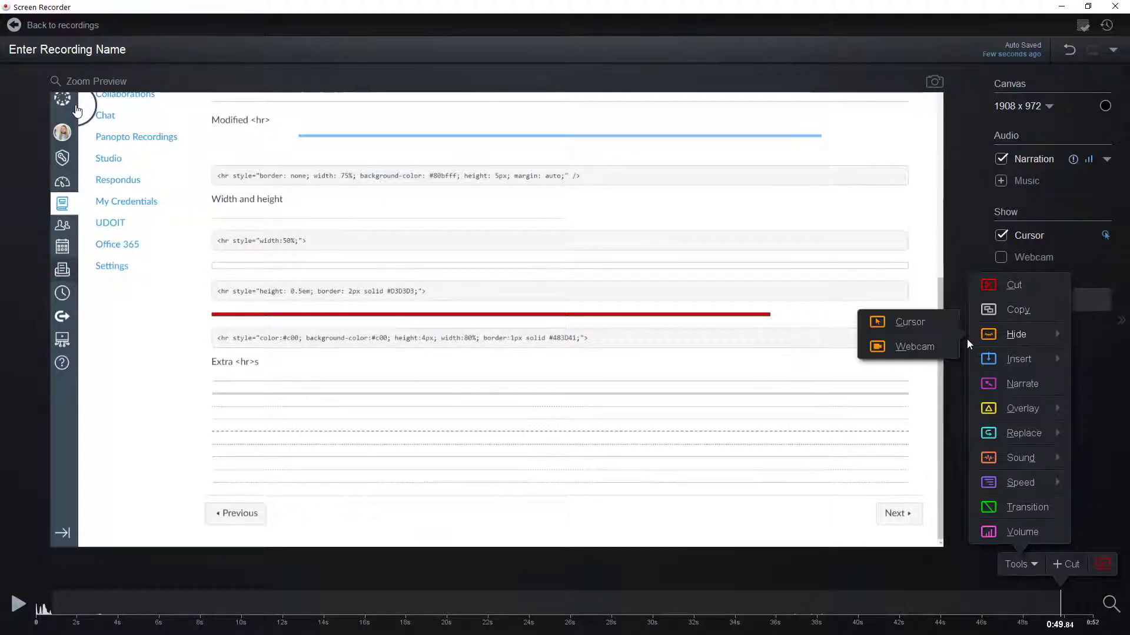
click(666, 605)
click(645, 564)
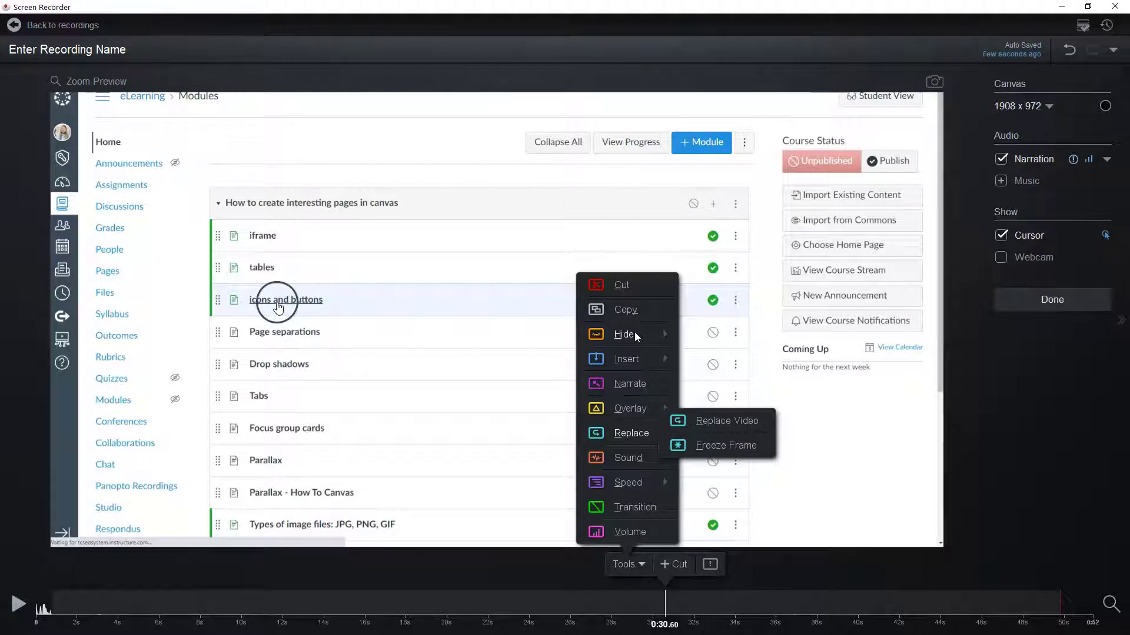
mouse_move(635, 333)
click(700, 324)
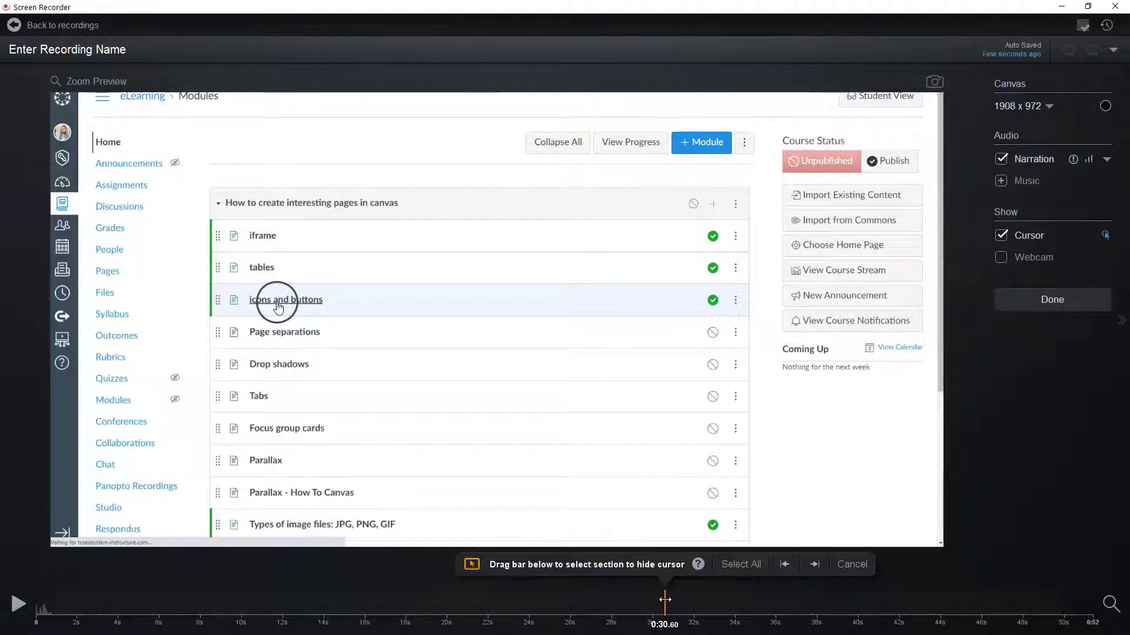
drag(665, 600, 621, 603)
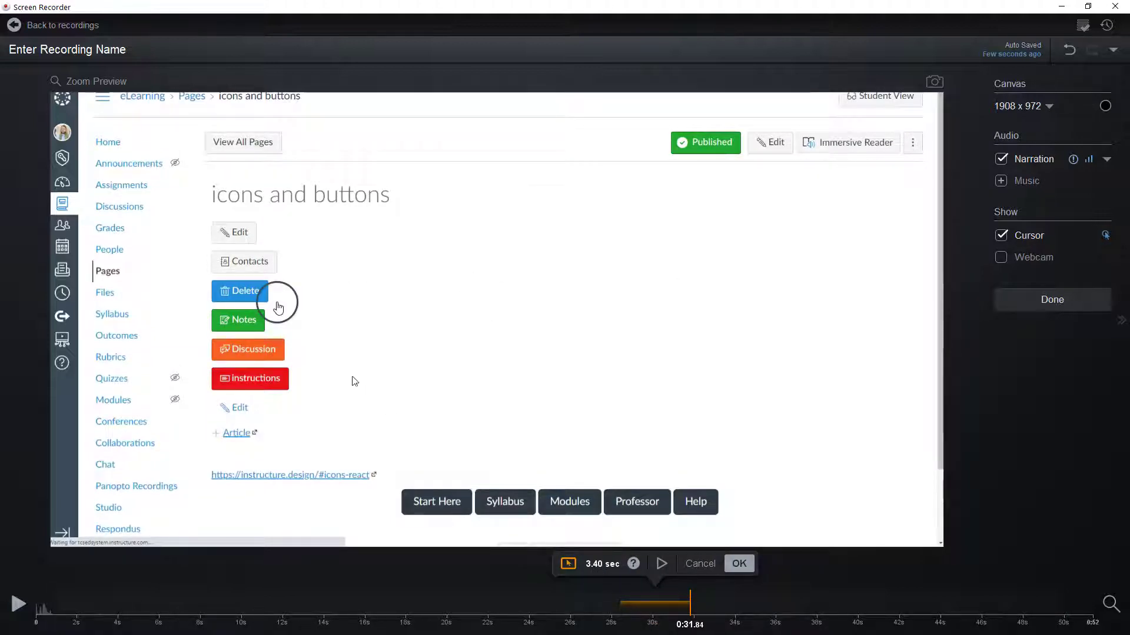
click(734, 563)
Overlay the "heaphones" image at 0:31.84 and move it to the empty area beside the page's buttons.
click(649, 565)
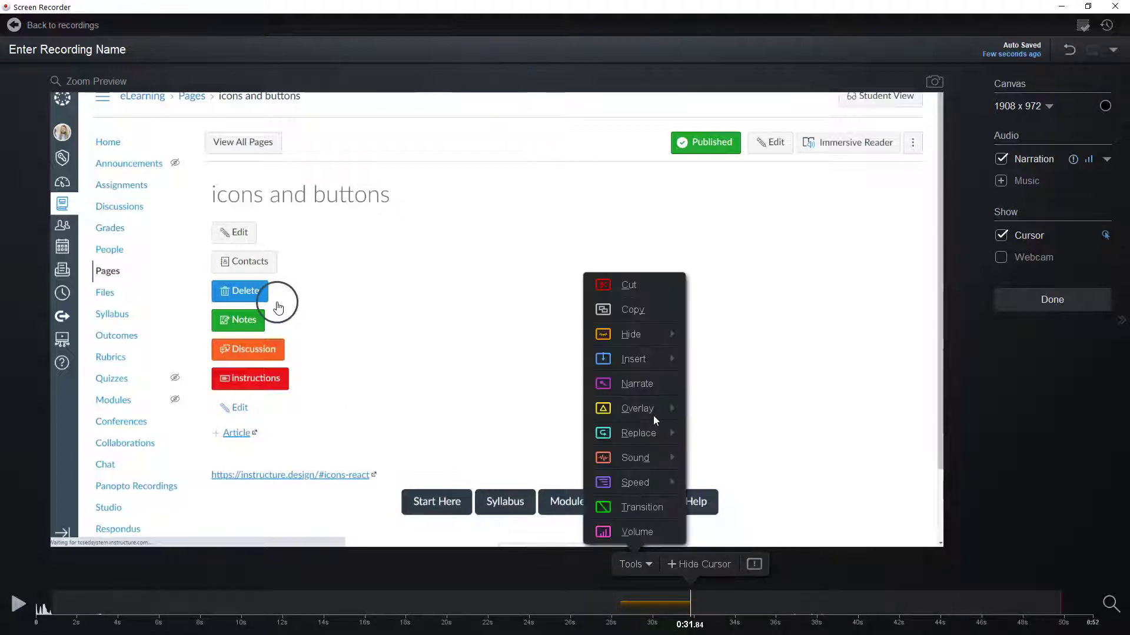
mouse_move(633, 334)
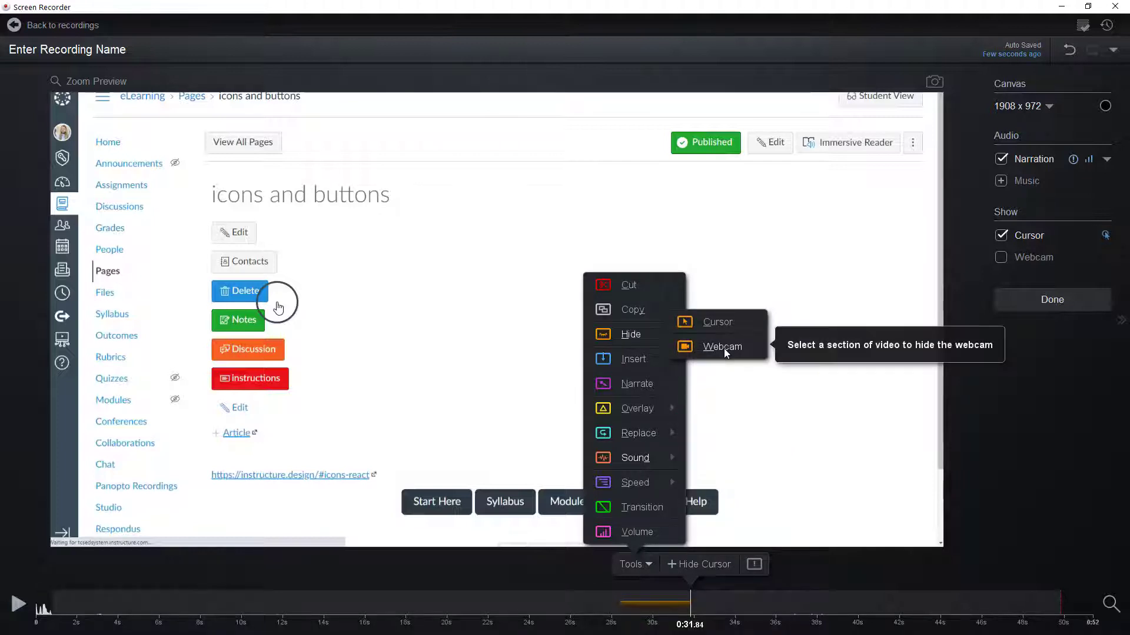
mouse_move(631, 358)
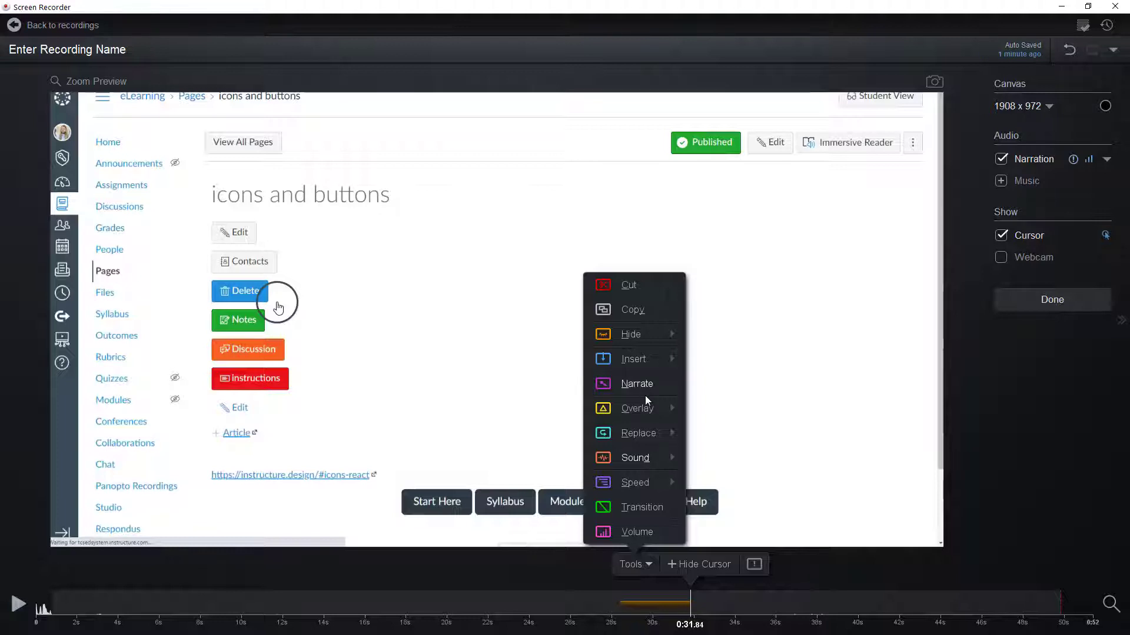
mouse_move(646, 414)
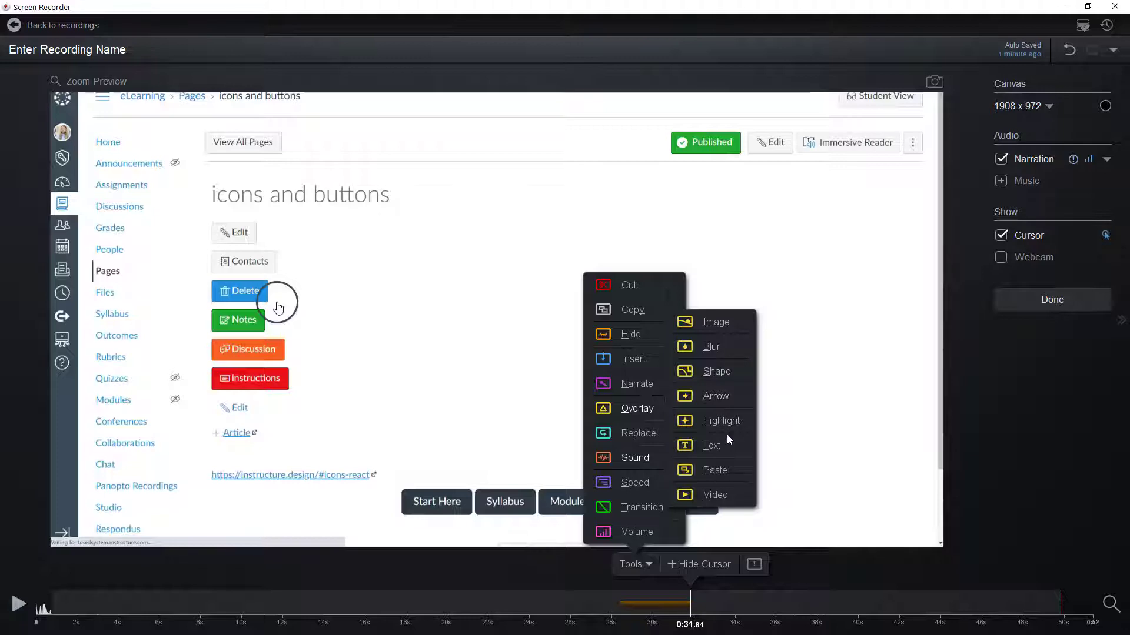
click(716, 324)
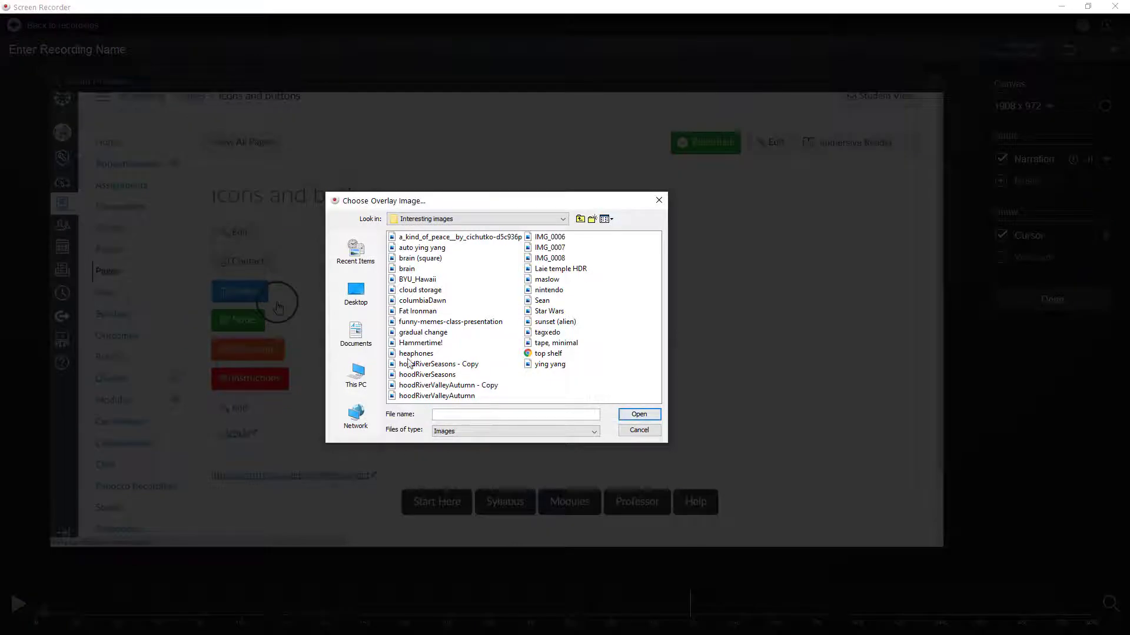
double_click(399, 354)
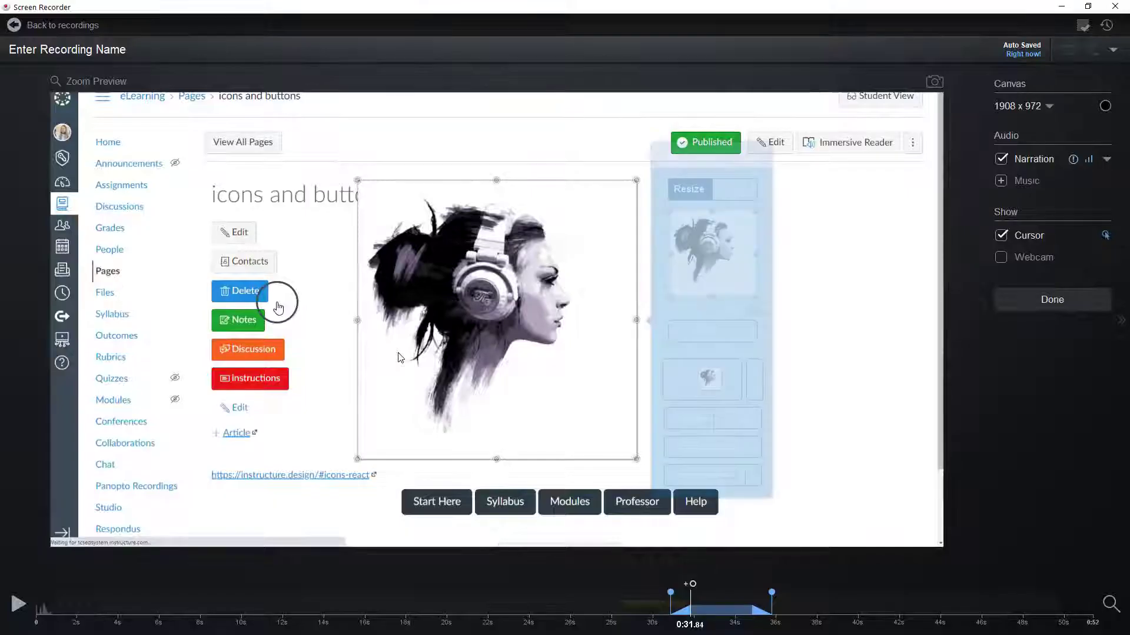
drag(409, 294, 602, 292)
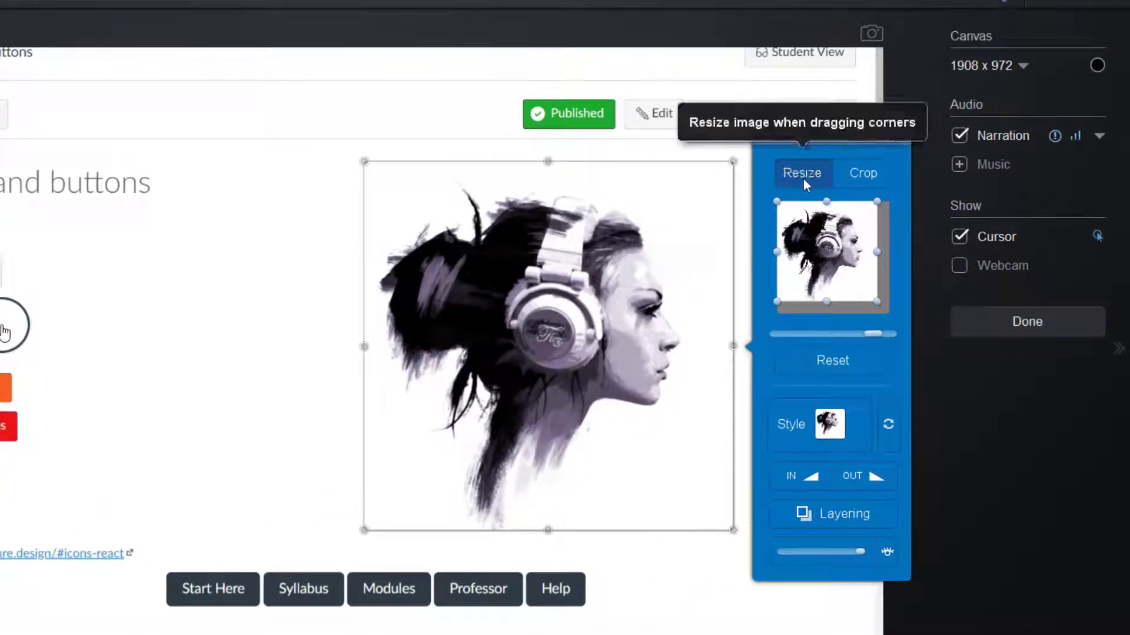
Switch the image overlay from resizing to Crop and review its Shape and Shadow style options.
click(862, 174)
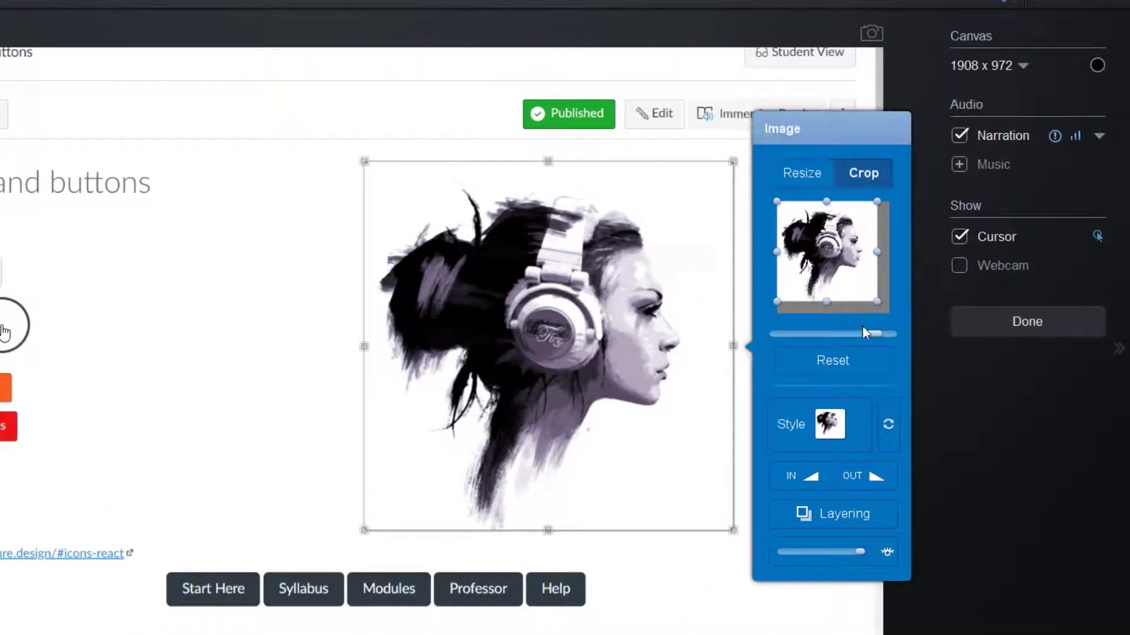
click(830, 425)
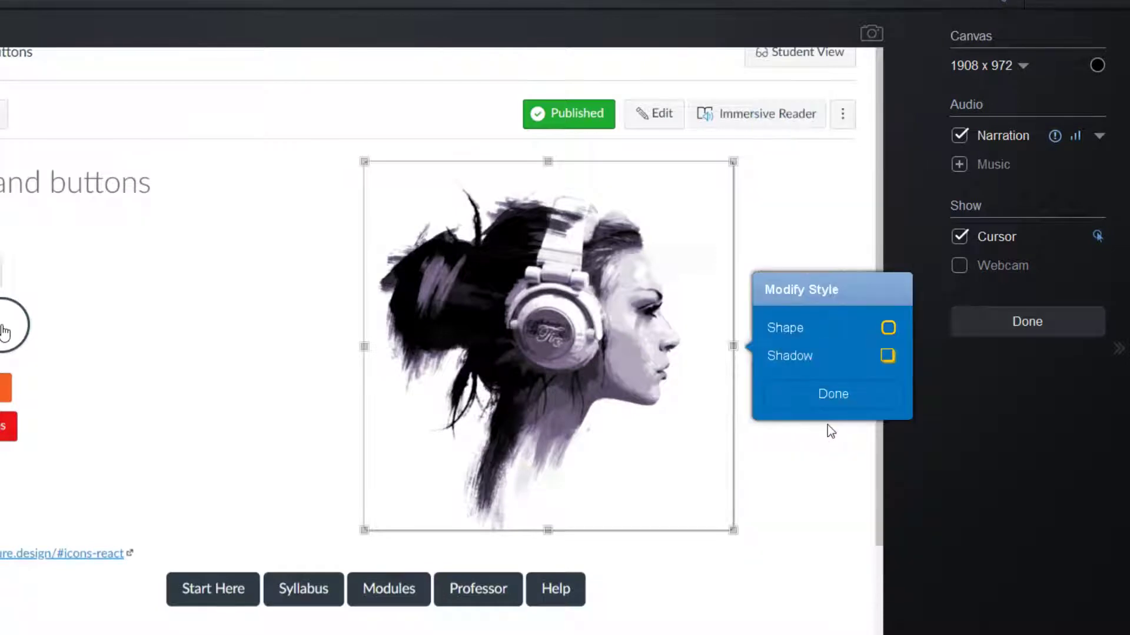
click(887, 328)
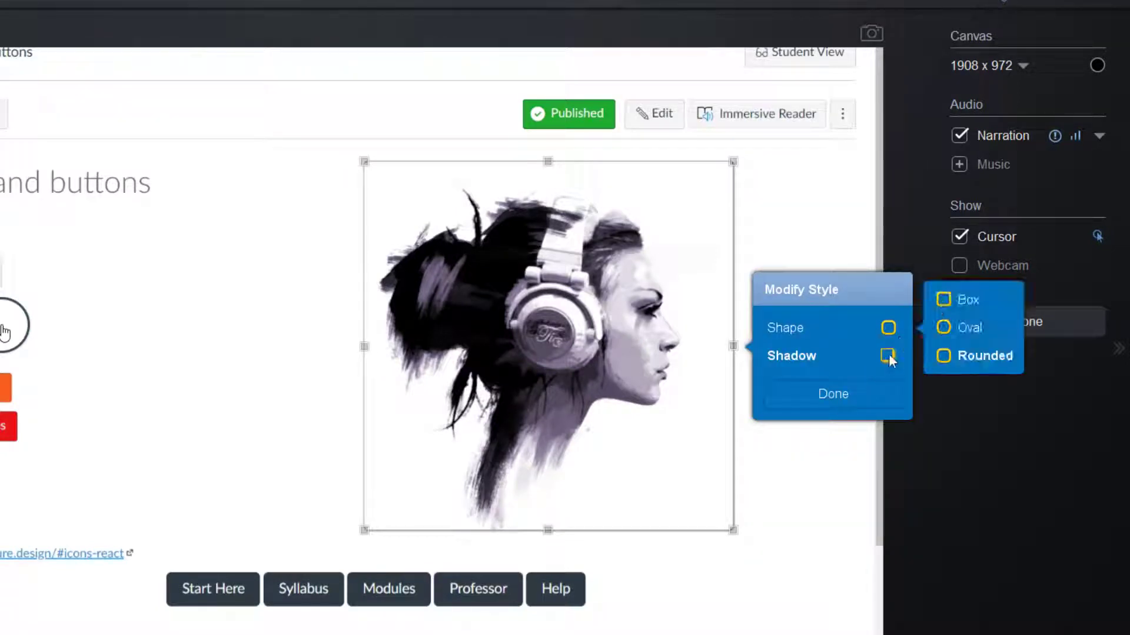
click(887, 356)
click(969, 353)
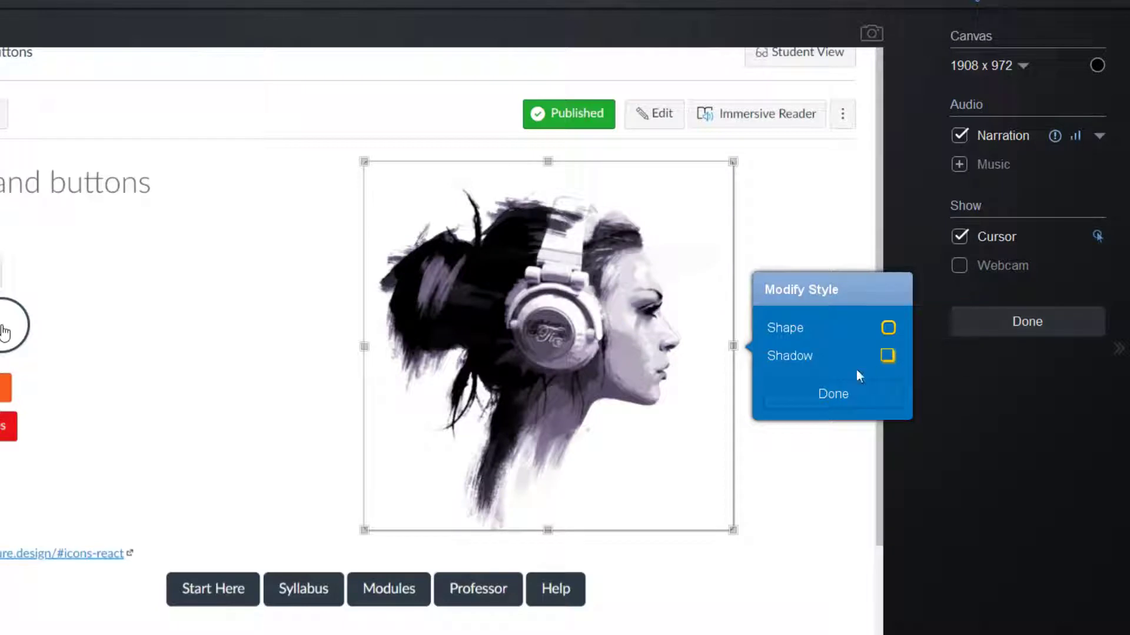
click(826, 398)
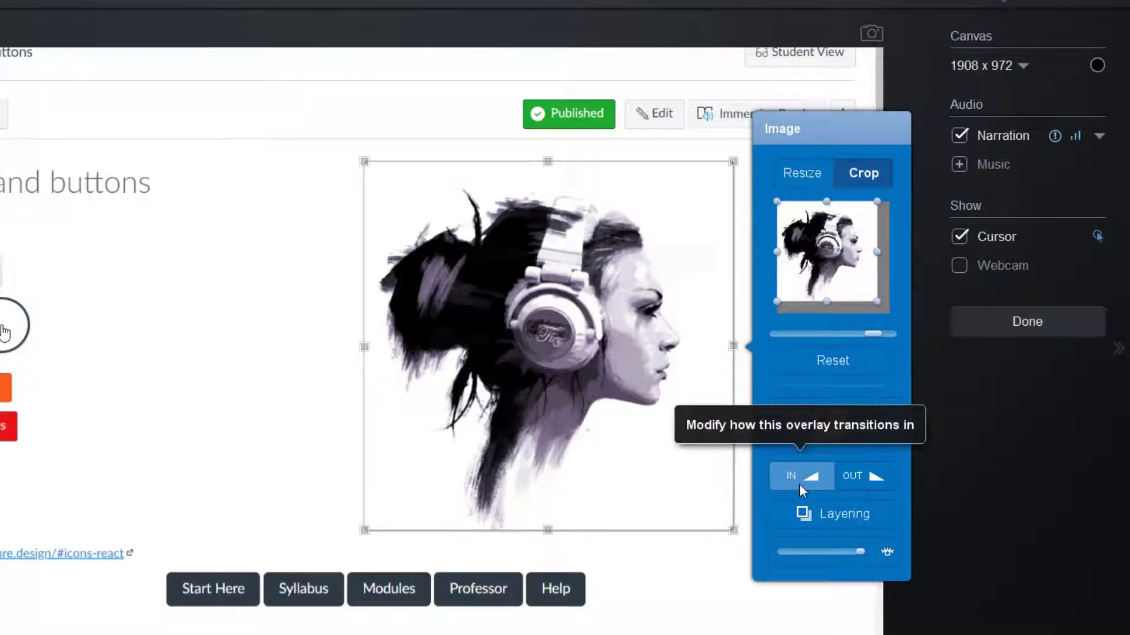
Set the image overlay's Transition Out type to Fade and review its layering order.
click(828, 476)
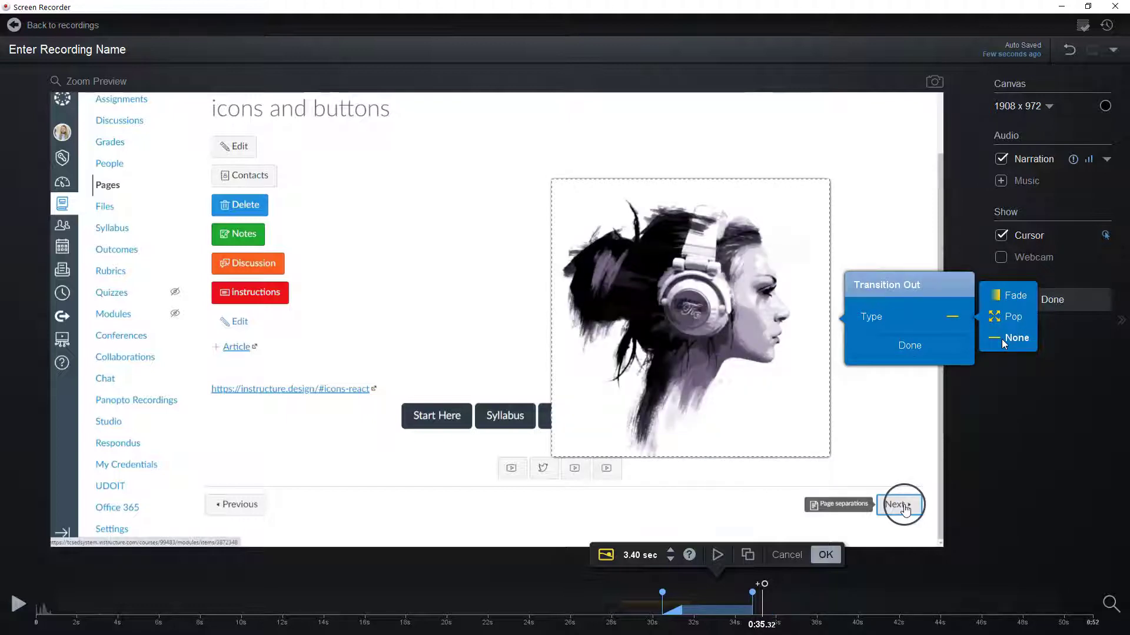
click(1005, 295)
click(912, 345)
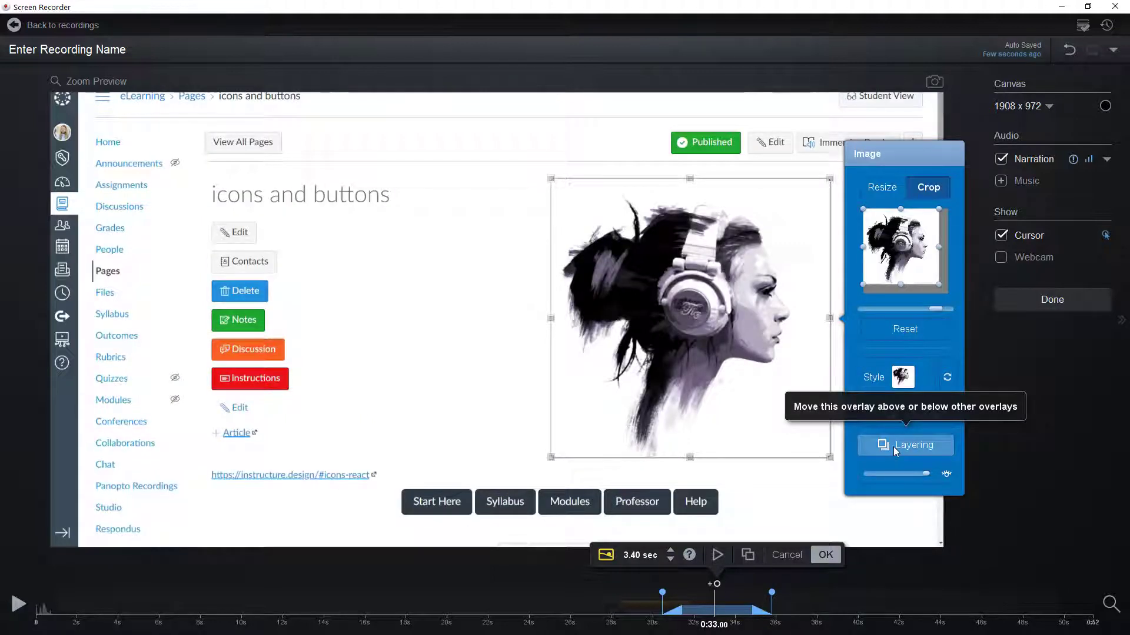
click(893, 447)
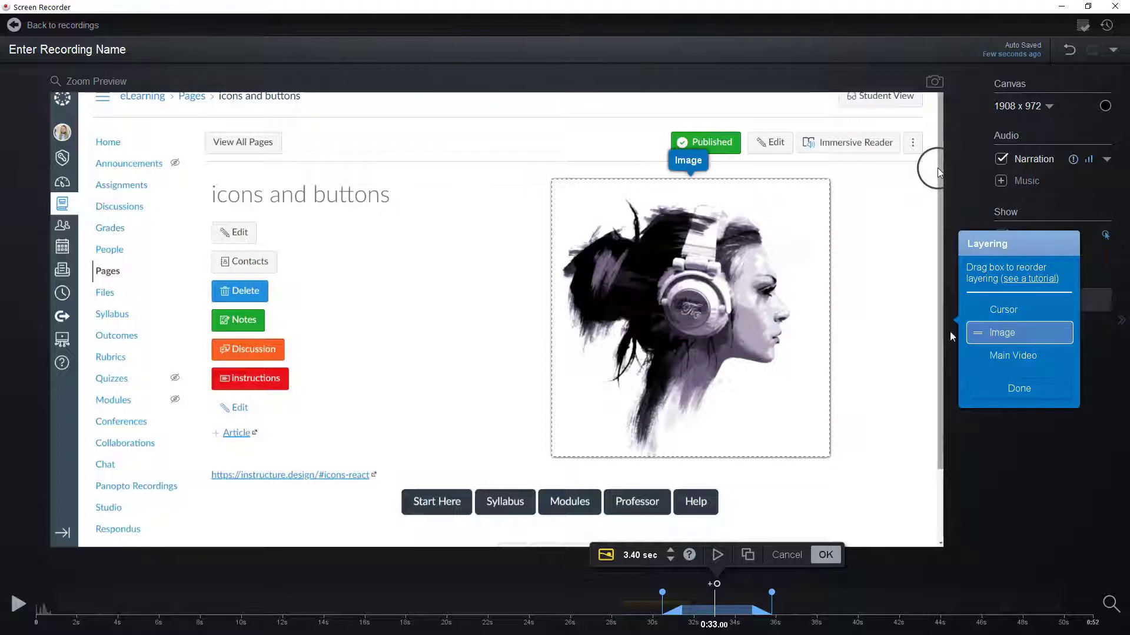
click(1018, 389)
Move the headphones image over the page's coloured buttons, set its opacity to 100% and apply the overlay.
drag(927, 474, 892, 476)
drag(719, 307, 163, 334)
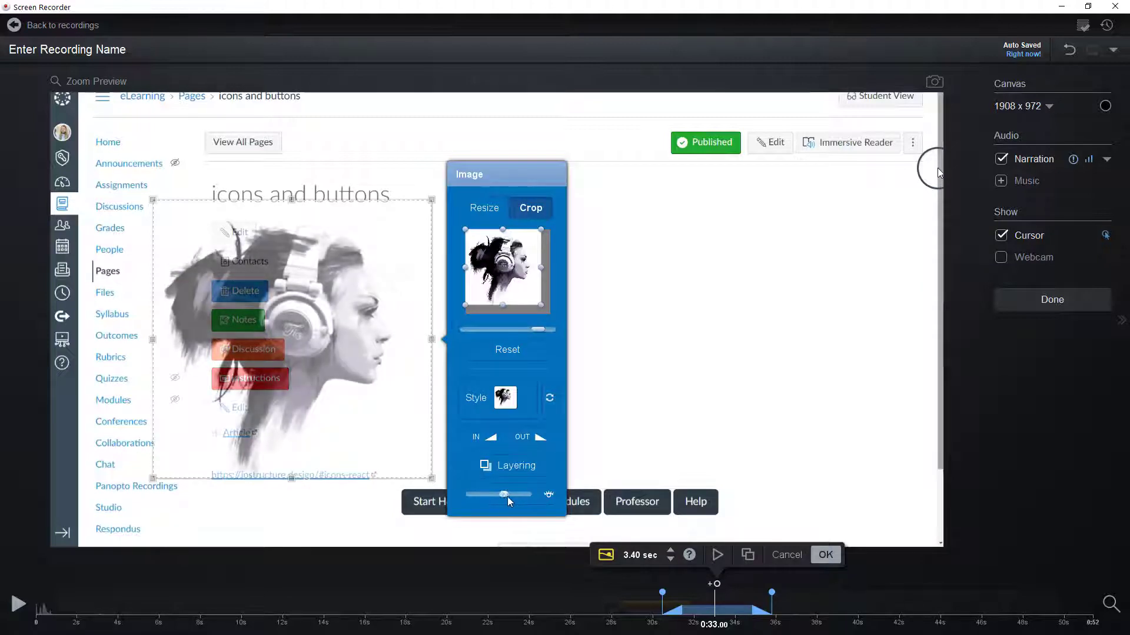
drag(497, 500, 532, 504)
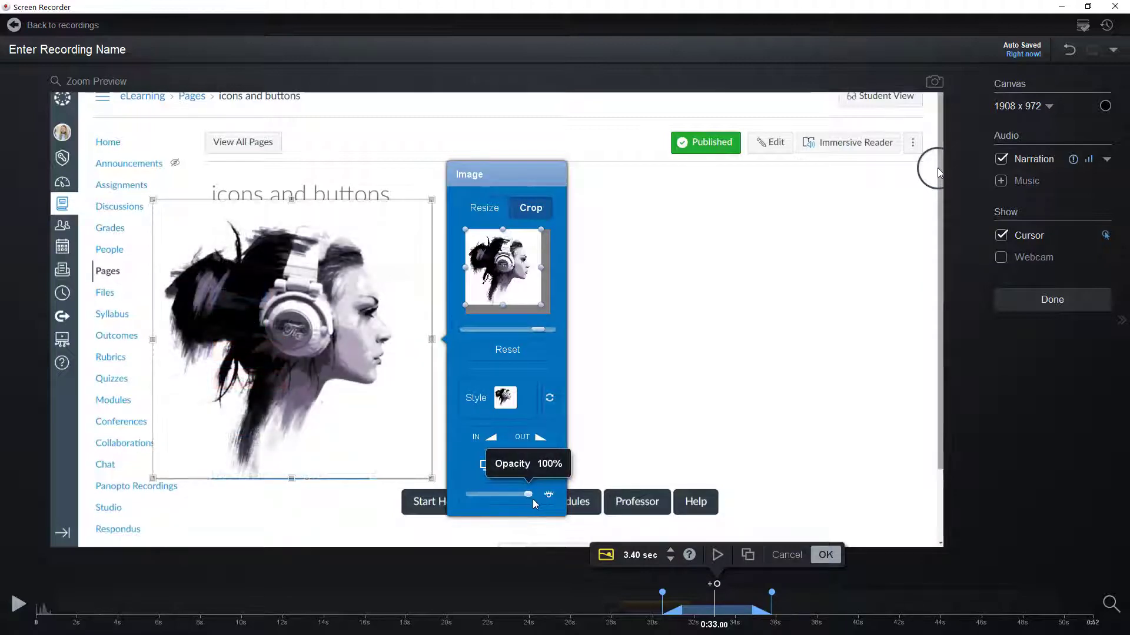
click(825, 555)
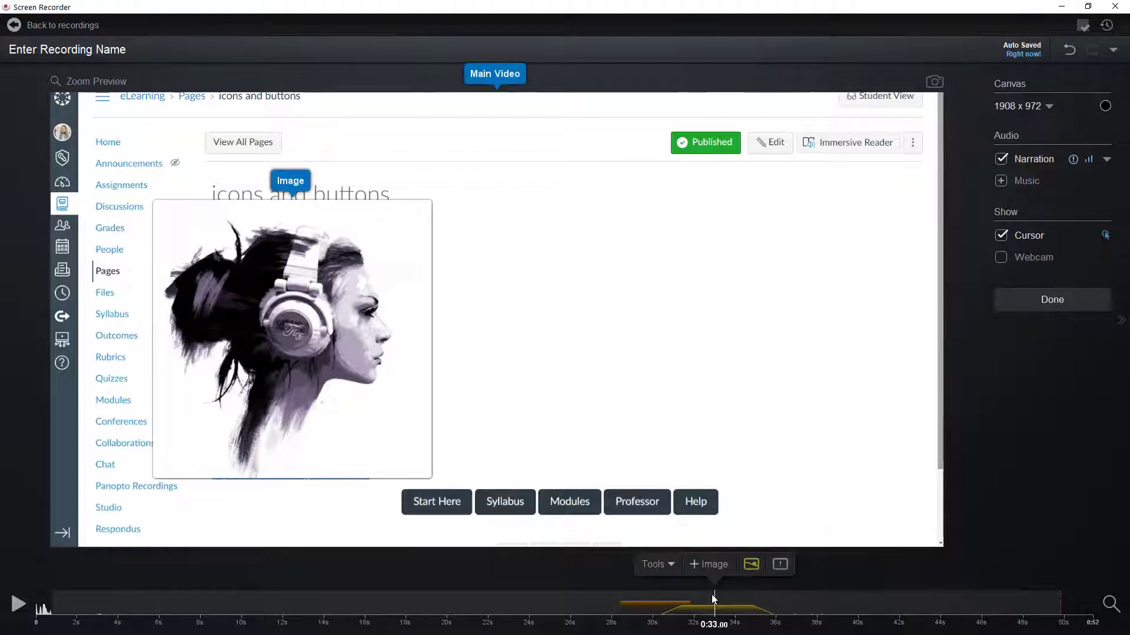
Overlay the "Star Wars" image at 0:33.00 and move it beside the headphones image so they do not overlap.
click(670, 564)
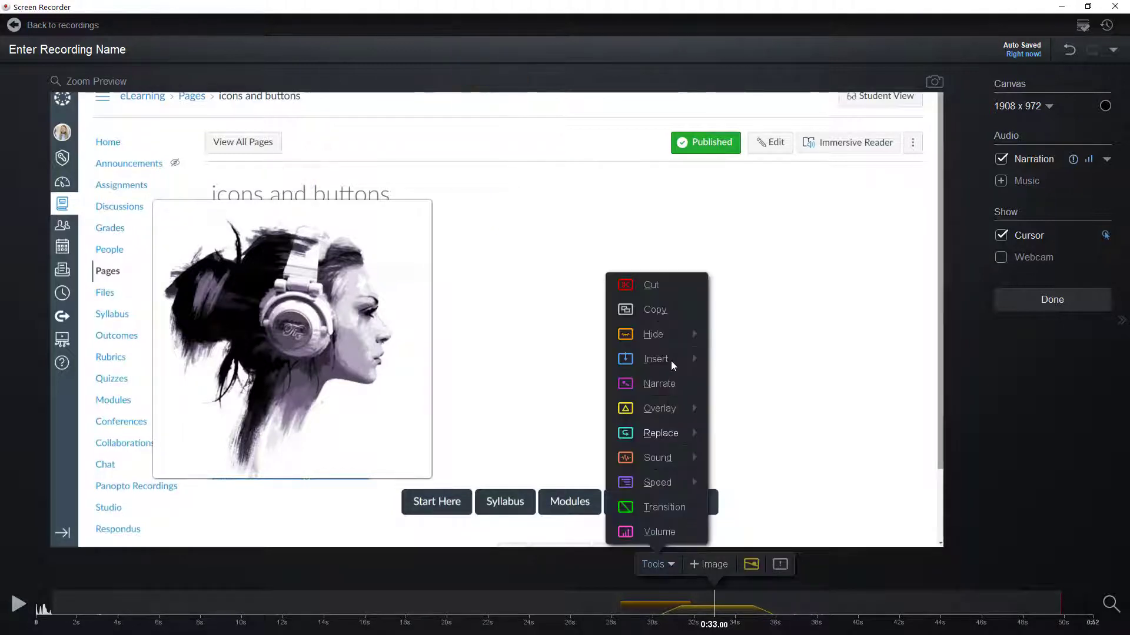
mouse_move(664, 405)
click(732, 329)
double_click(550, 311)
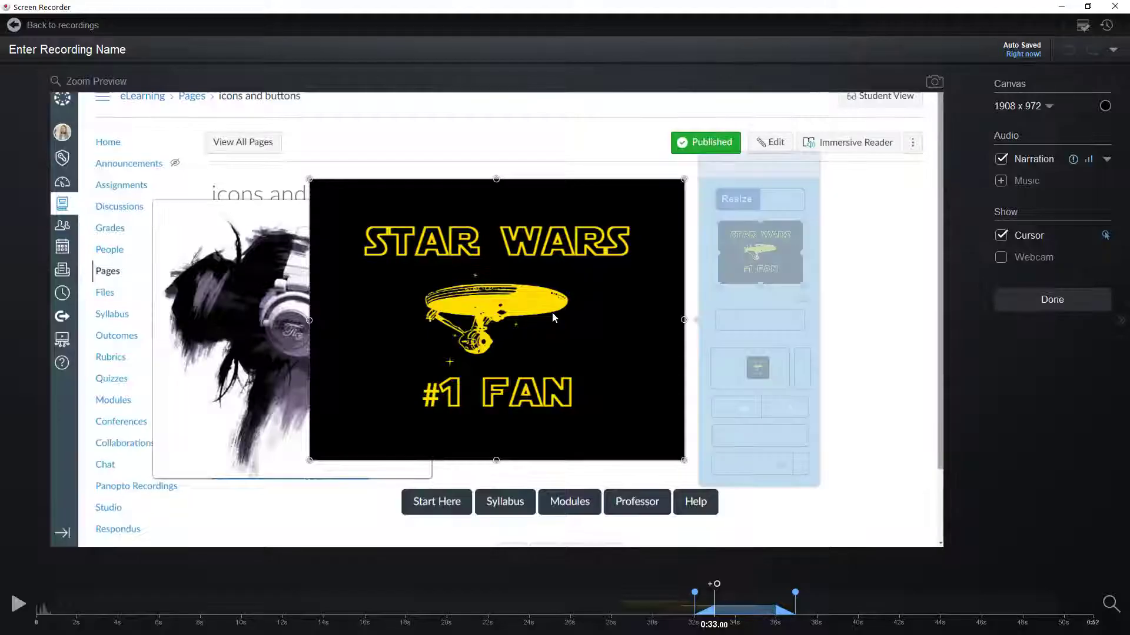
drag(422, 306, 630, 306)
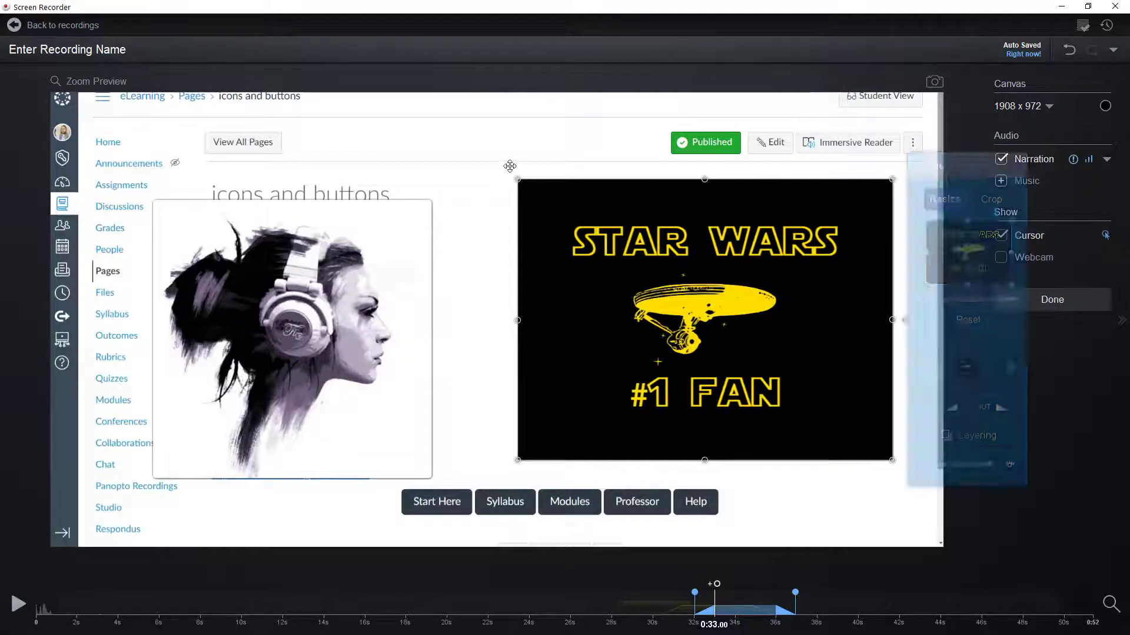
Shrink the Star Wars image slightly and move it so that it overlaps the edge of the headphones image.
drag(518, 180, 577, 245)
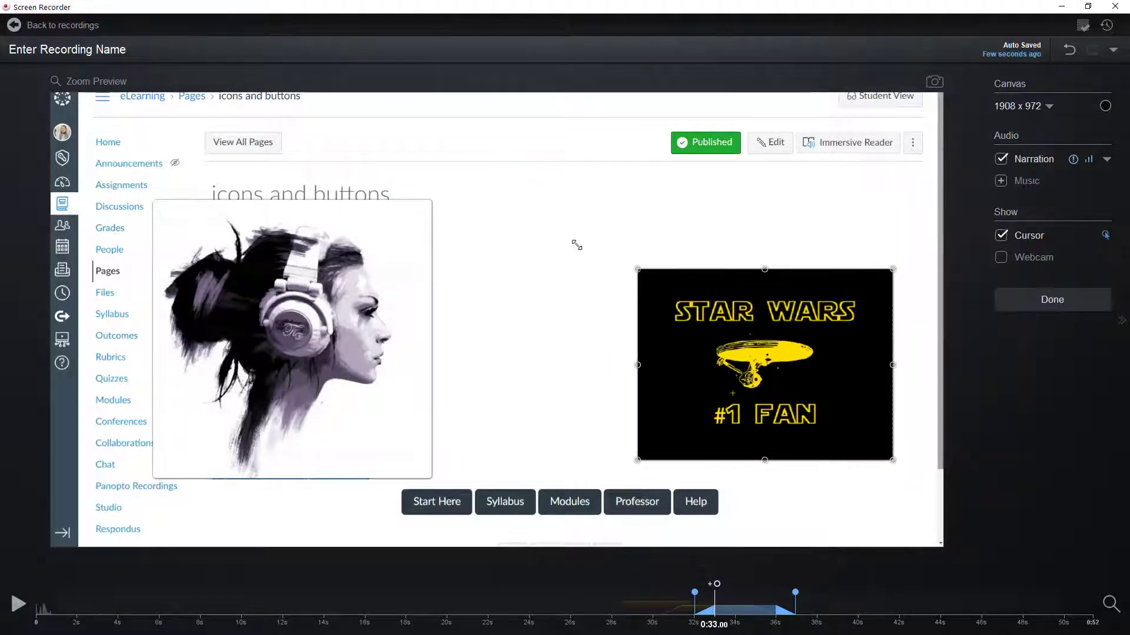
drag(661, 304, 622, 272)
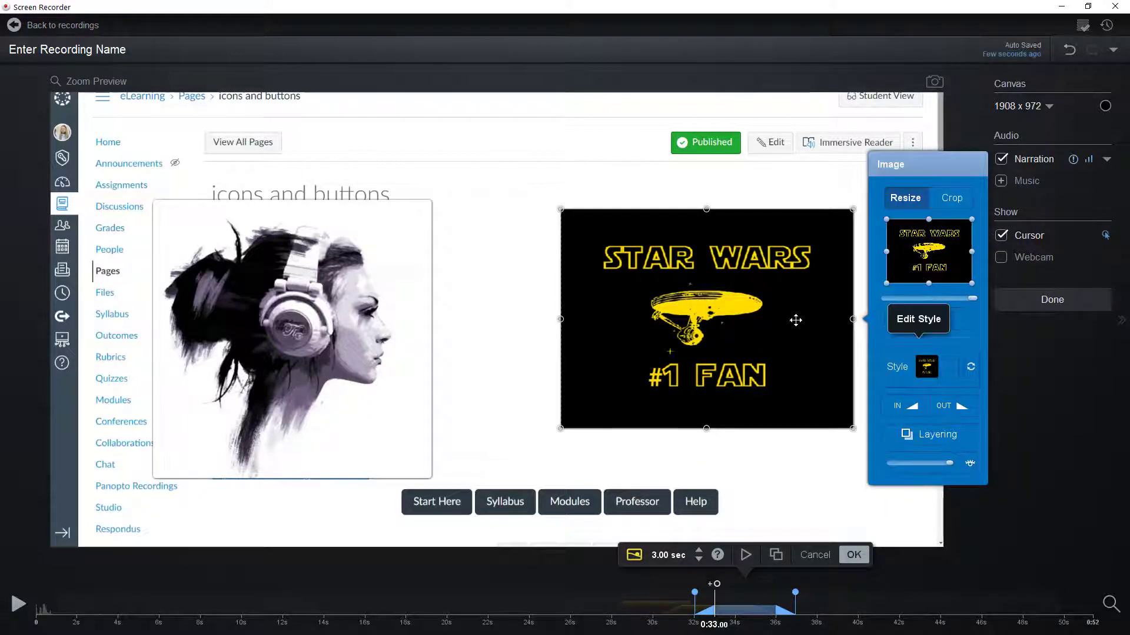
click(763, 317)
drag(763, 316, 616, 326)
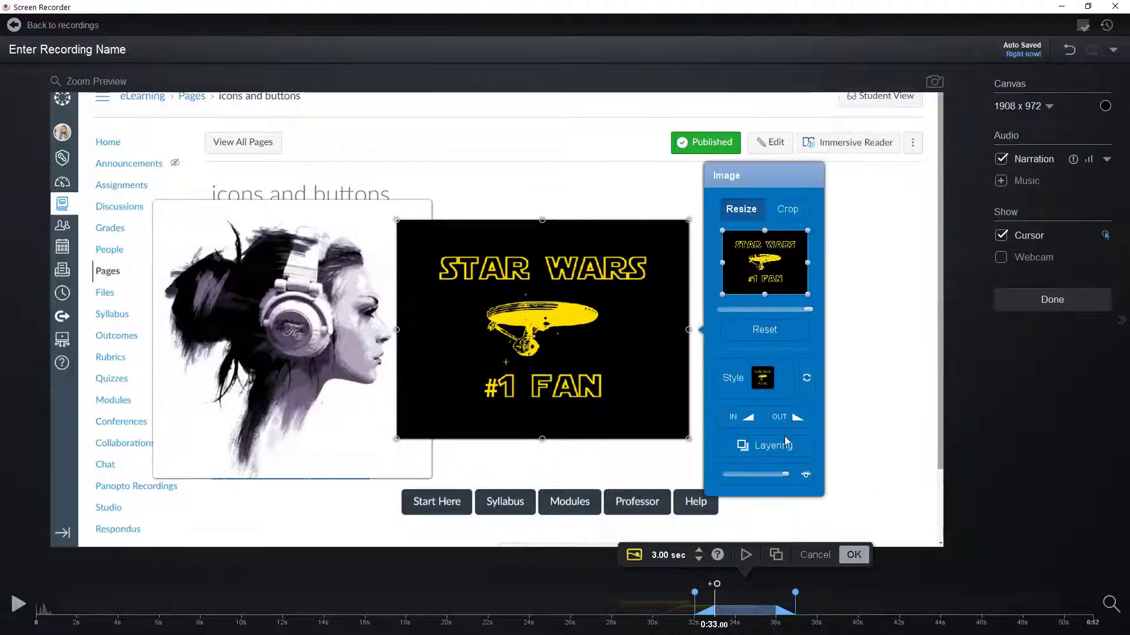
Layer the Star Wars image behind the headphones image, apply the overlay and check the frame at 0:35.96.
click(773, 446)
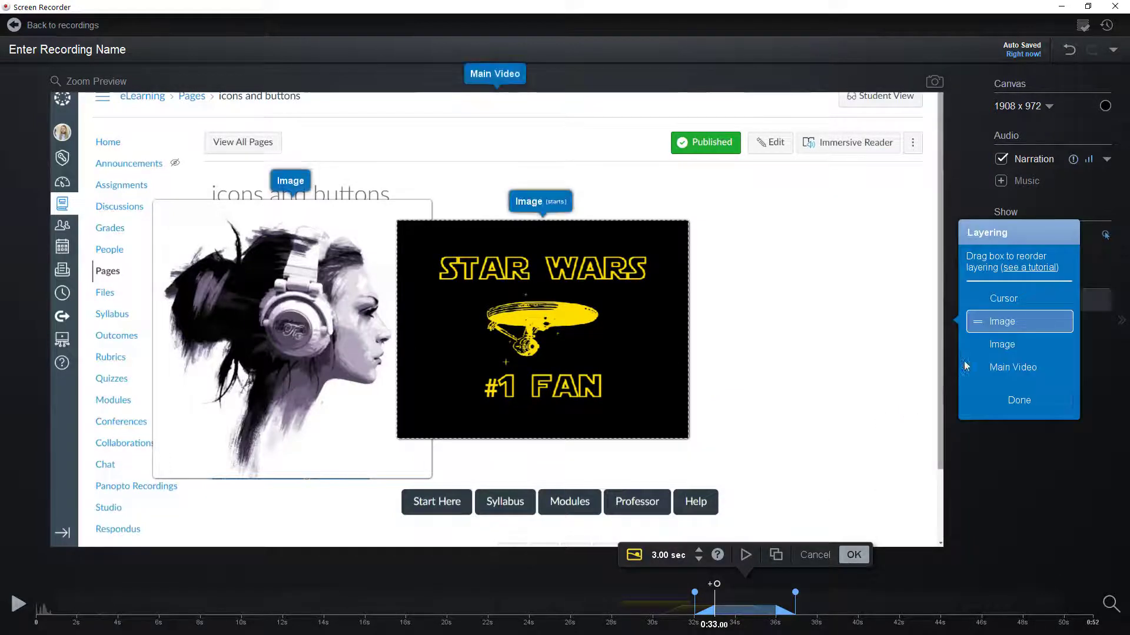
mouse_move(977, 338)
mouse_down()
mouse_move(978, 349)
mouse_move(978, 324)
mouse_move(978, 347)
mouse_up()
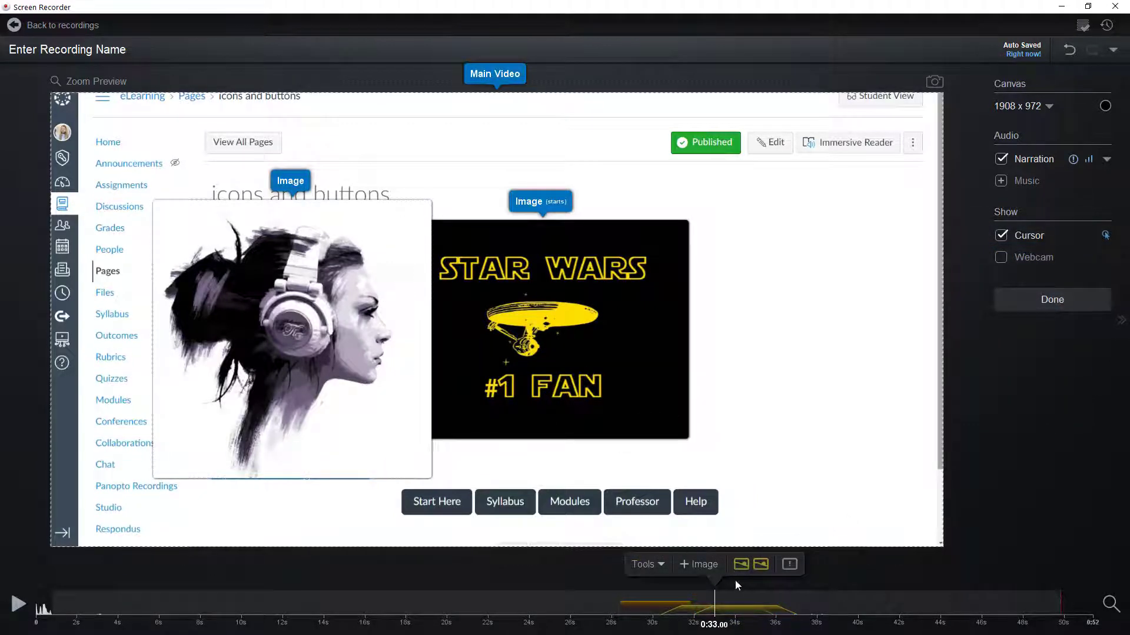
click(774, 607)
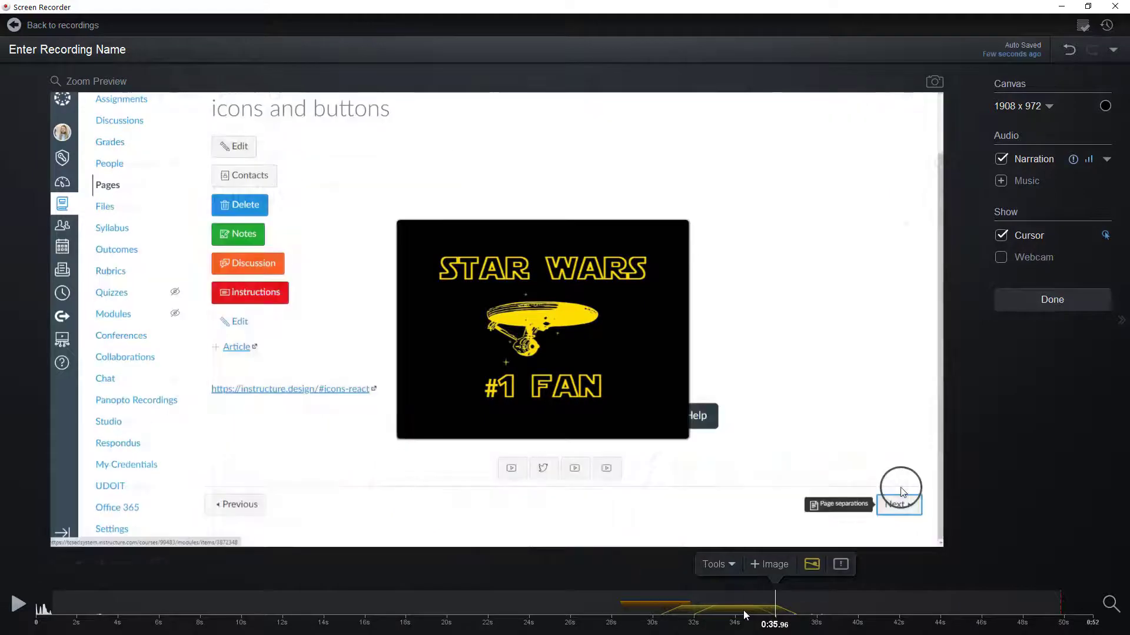
Add a blur overlay at 0:03.52 and stretch it over the whole course navigation menu from Home to Respondus.
click(108, 606)
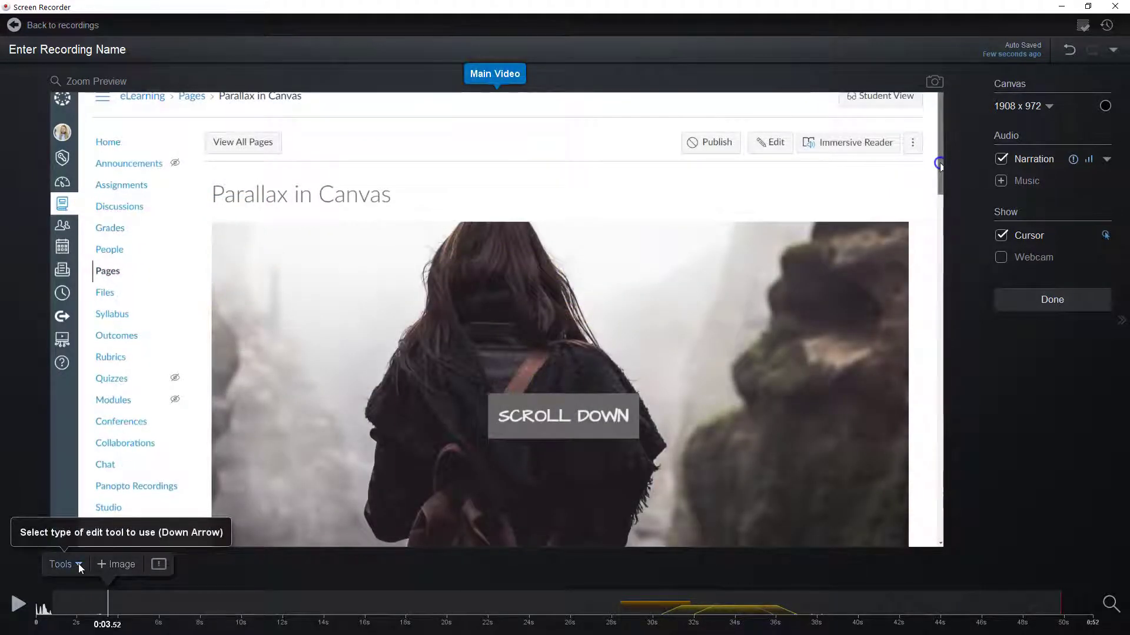
click(79, 566)
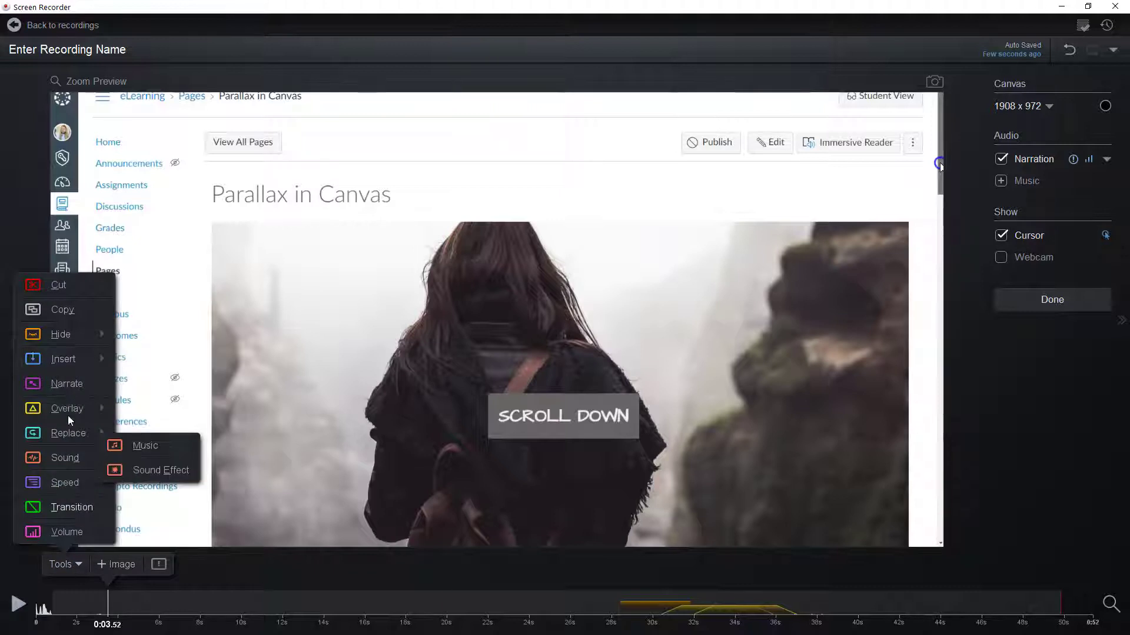
mouse_move(69, 420)
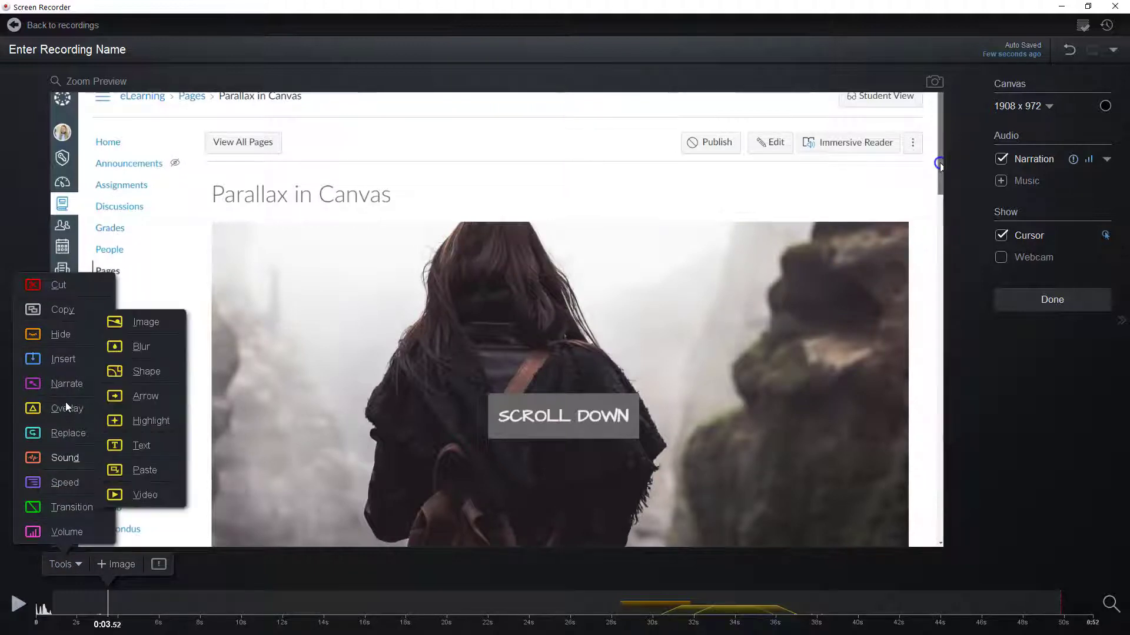
click(142, 348)
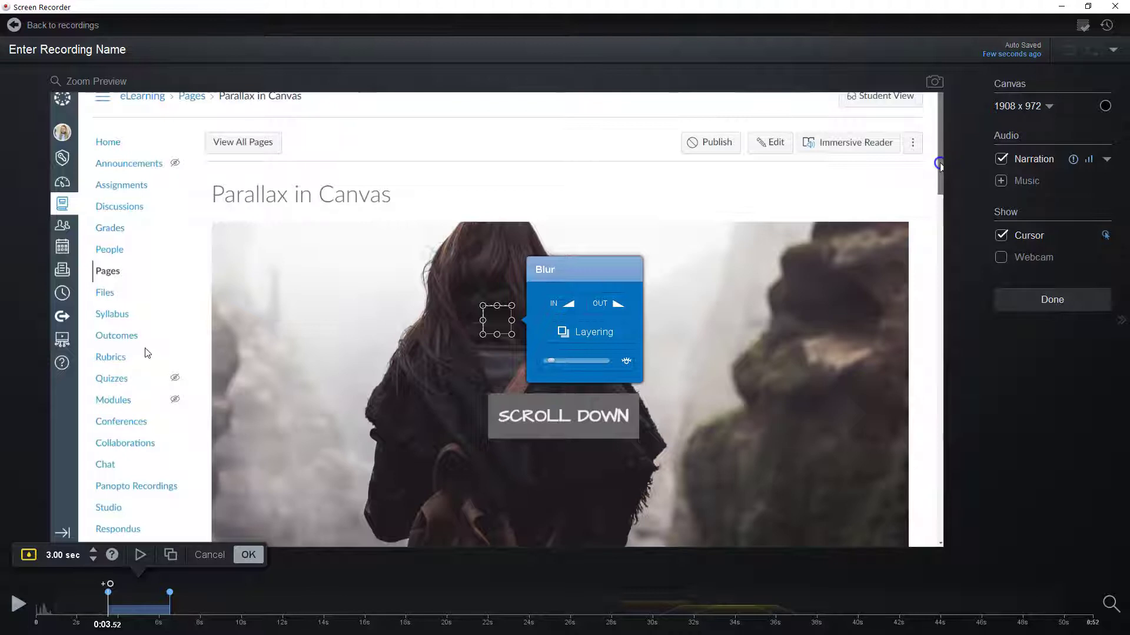
drag(493, 319, 196, 121)
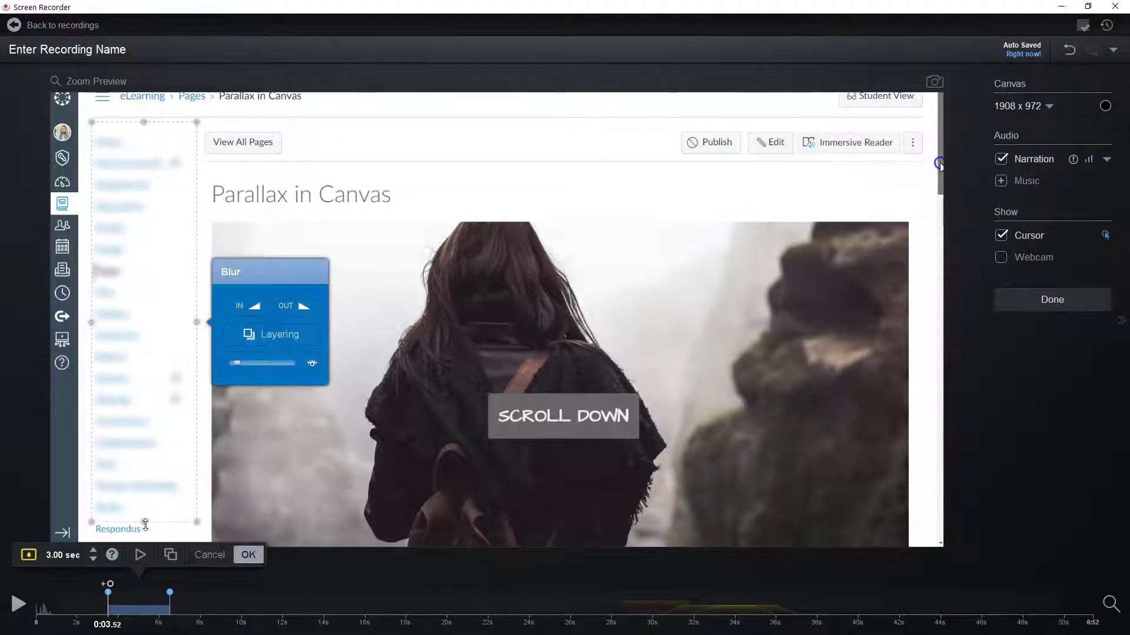
drag(145, 524, 146, 540)
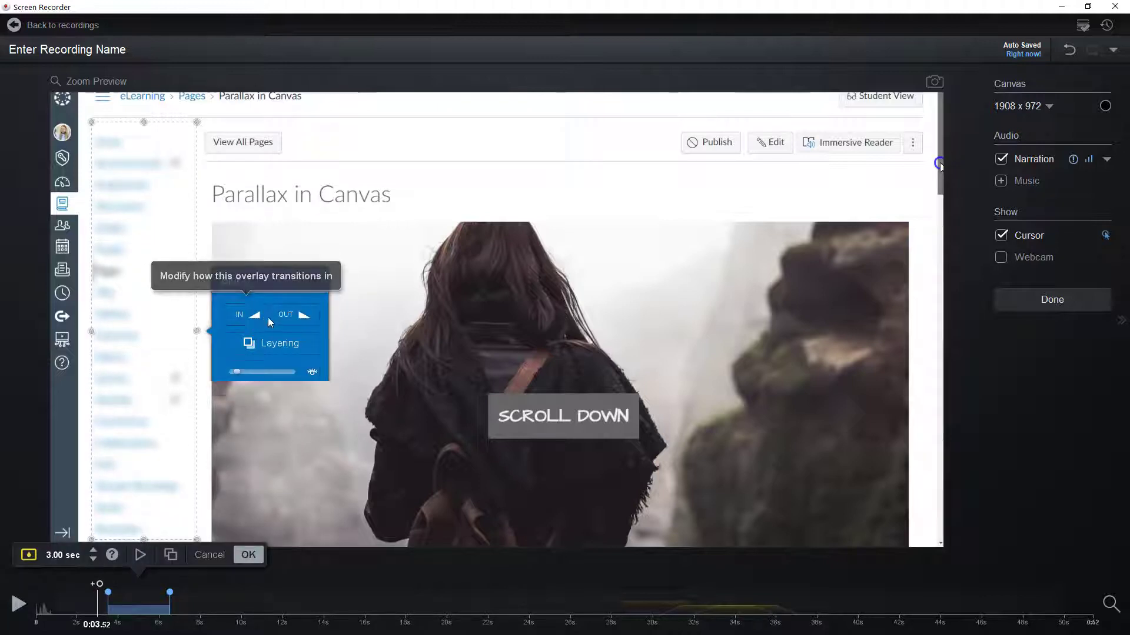
Give the blur overlay in and out transitions, set its opacity to 7% and preview that section of the recording.
click(252, 317)
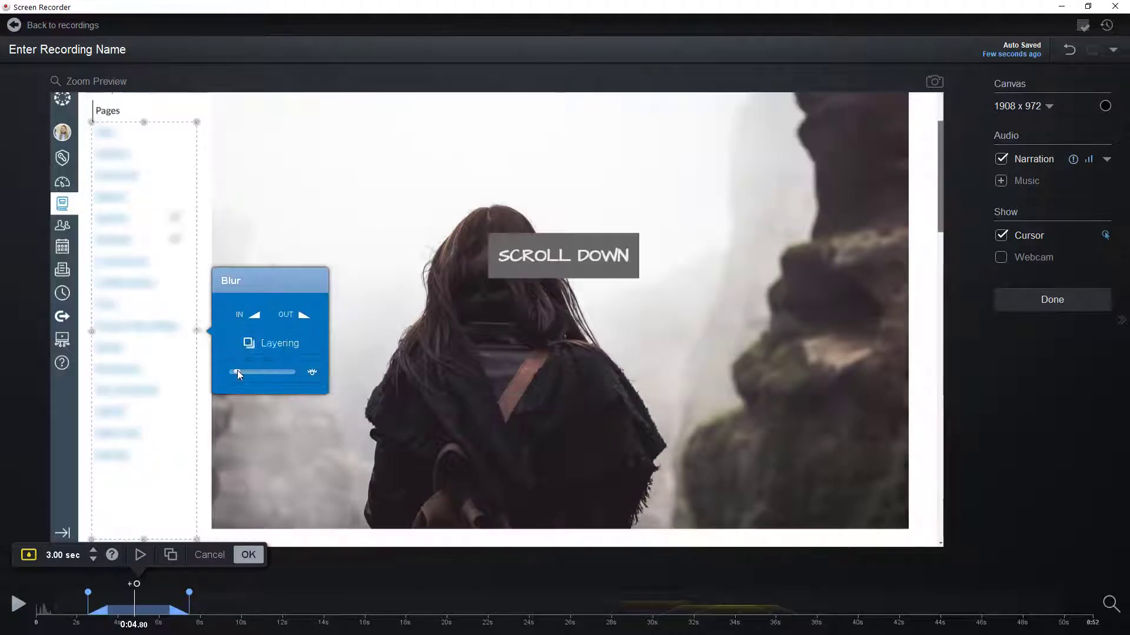
mouse_move(238, 370)
mouse_down()
mouse_move(298, 372)
mouse_move(236, 375)
mouse_up()
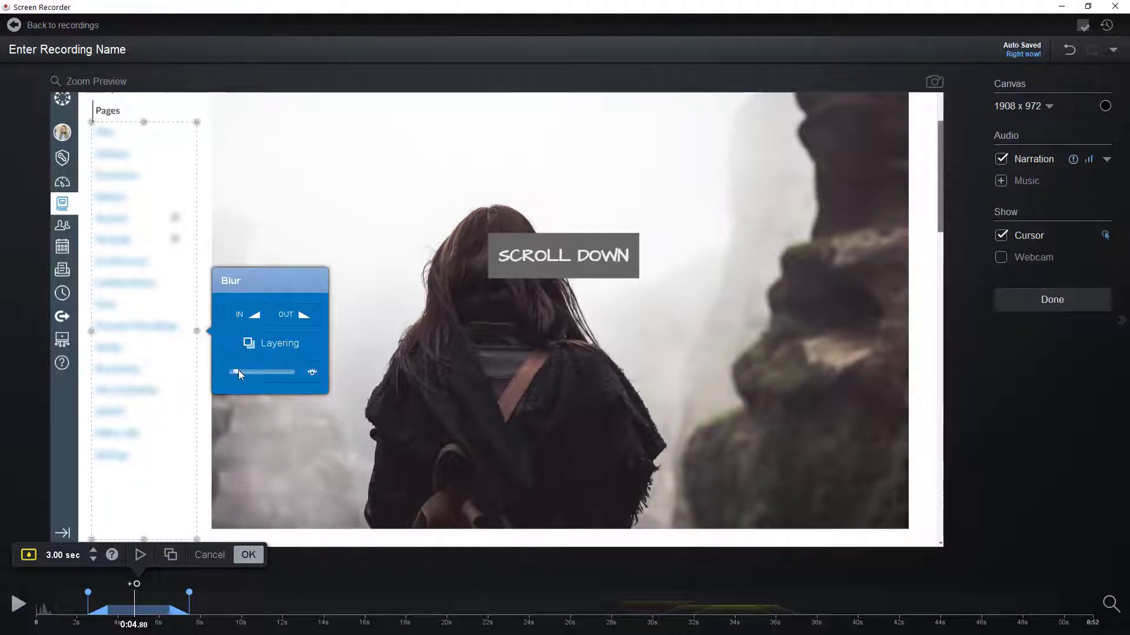
mouse_move(237, 373)
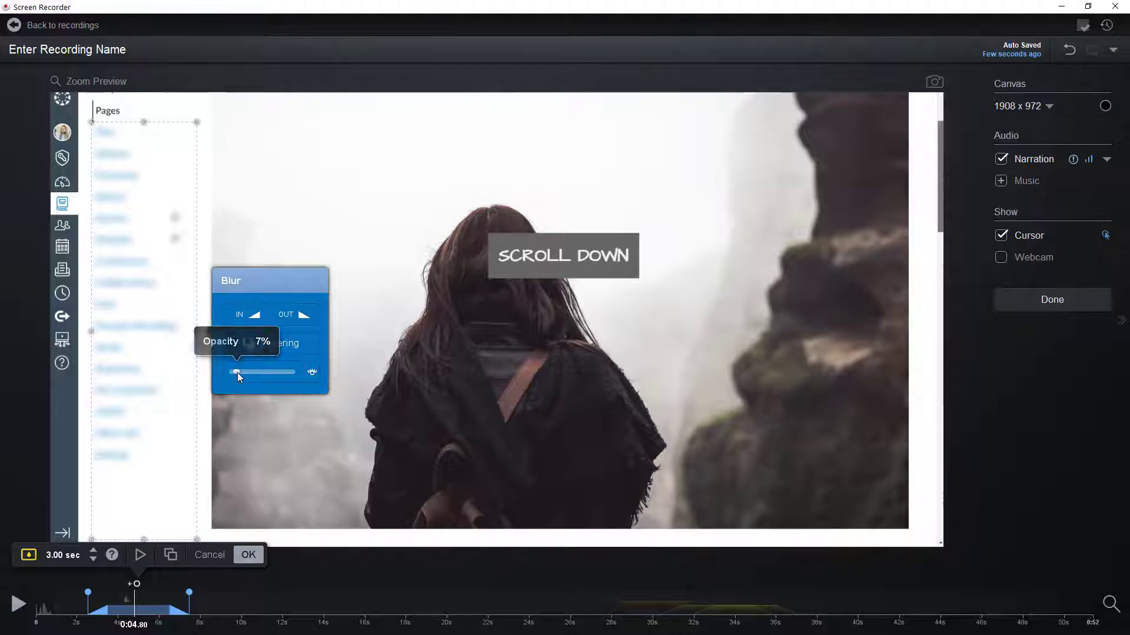
drag(122, 600, 148, 602)
drag(147, 601, 151, 602)
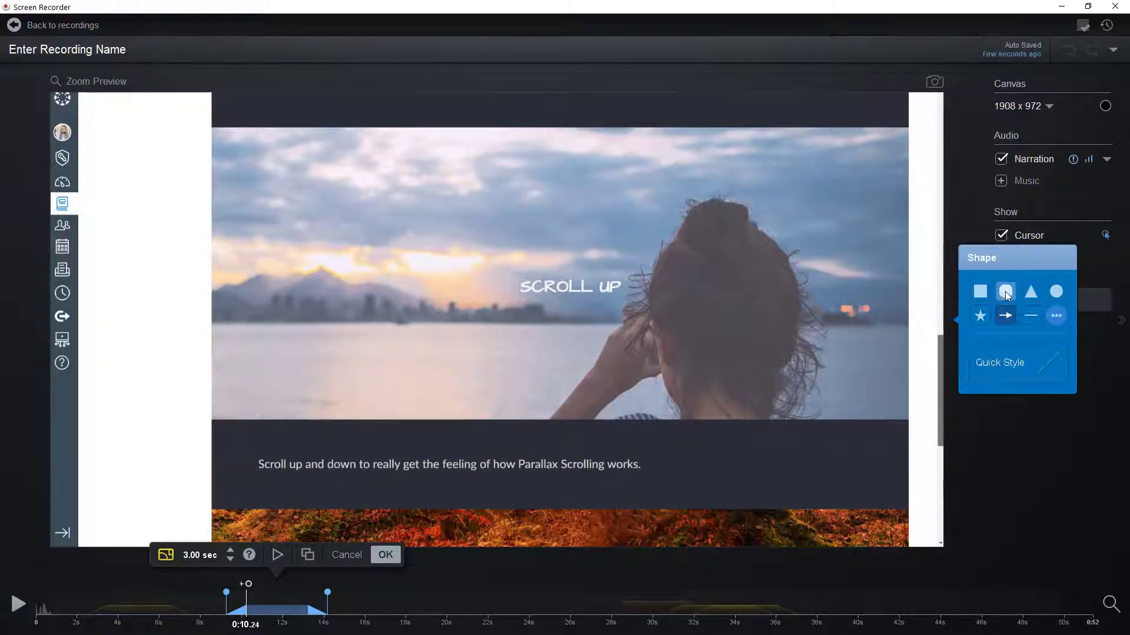
Choose the arrow for the shape overlay at 0:10.24 and customize its style with a Custom shadow.
click(1057, 316)
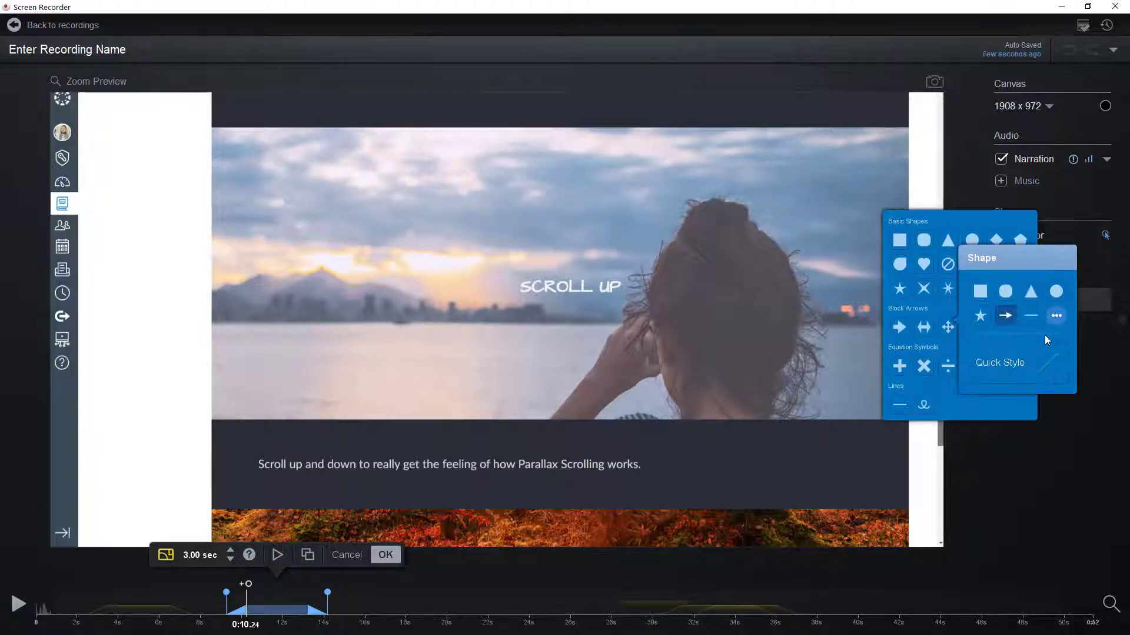
click(1006, 317)
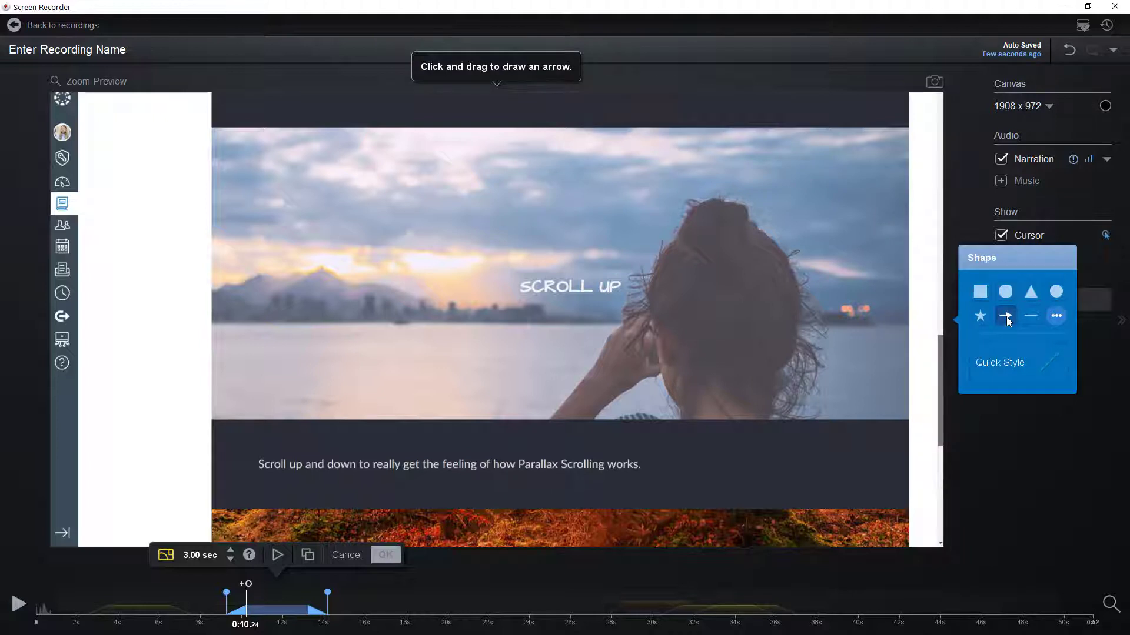
click(1004, 365)
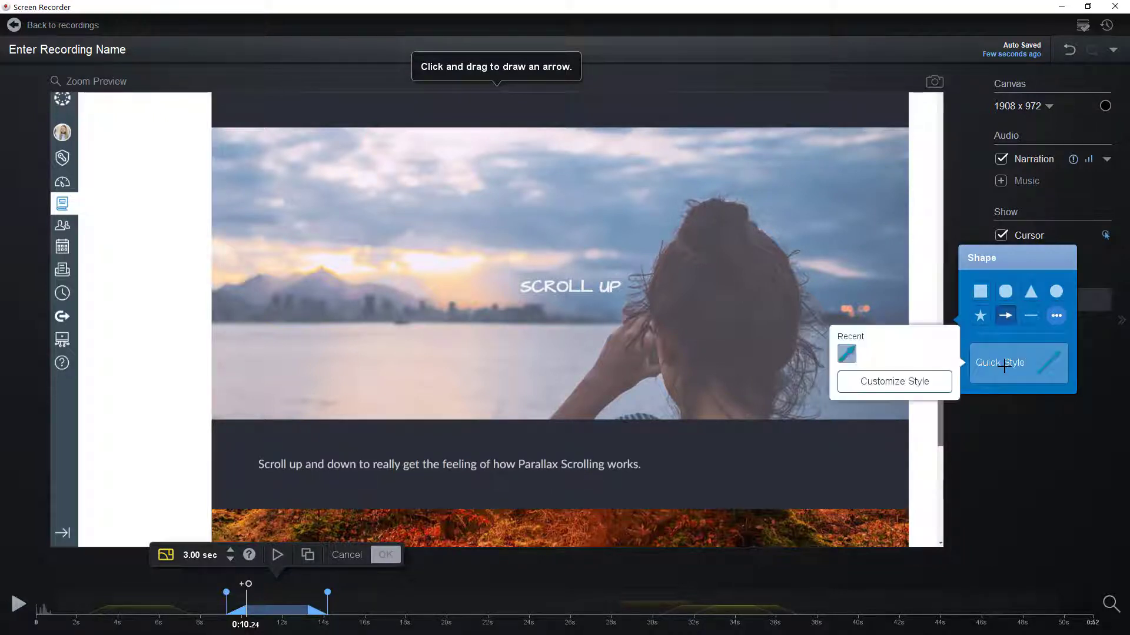
click(923, 381)
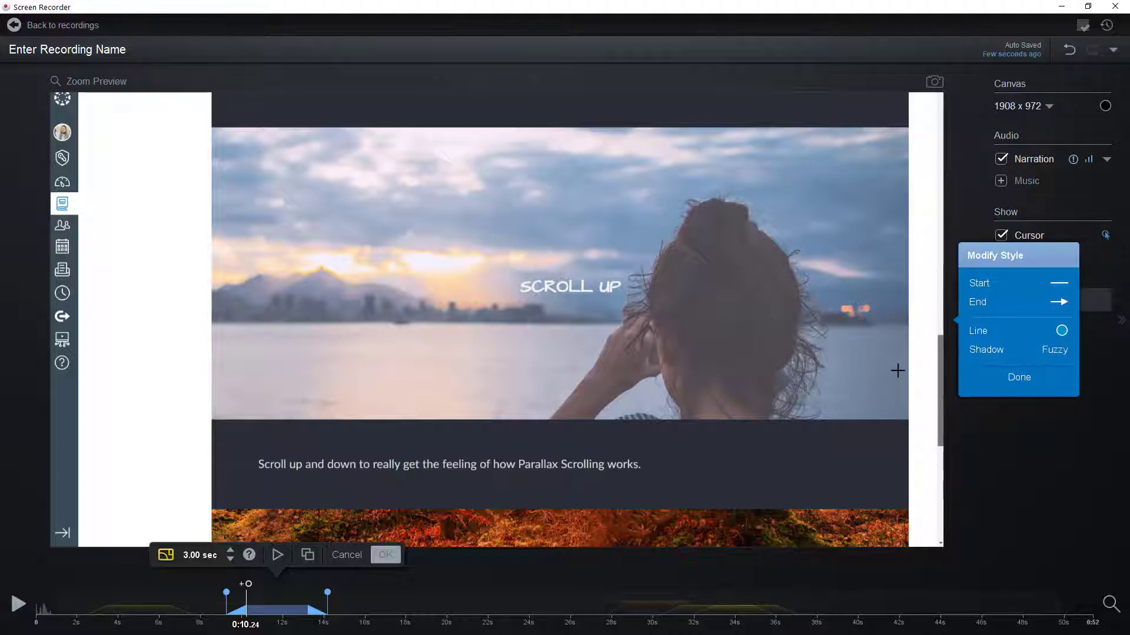
click(996, 280)
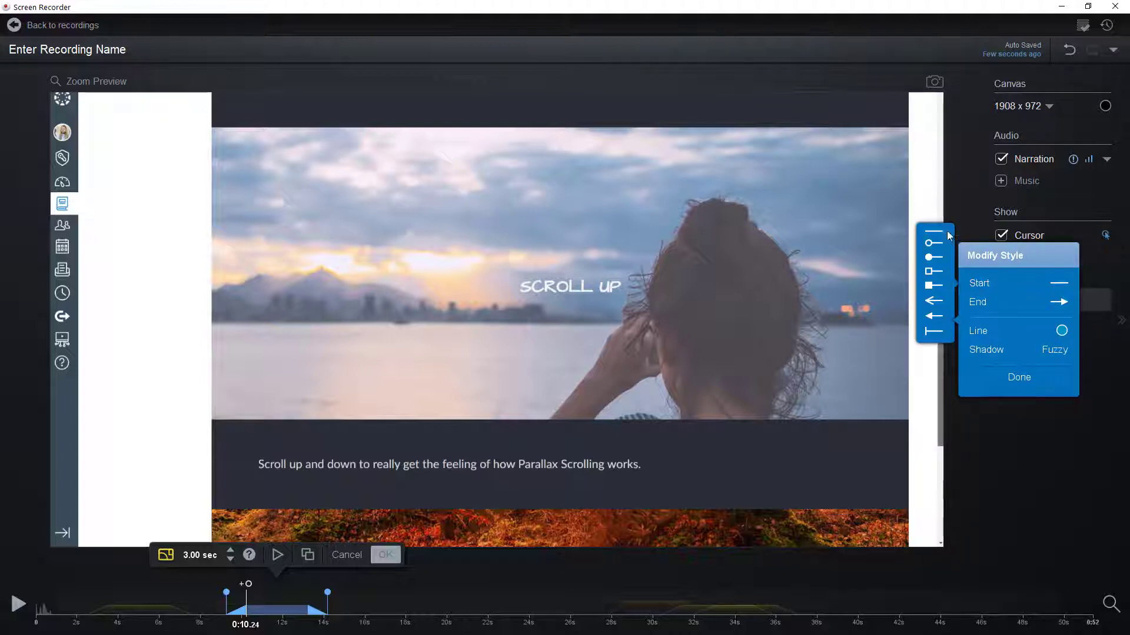
click(1064, 302)
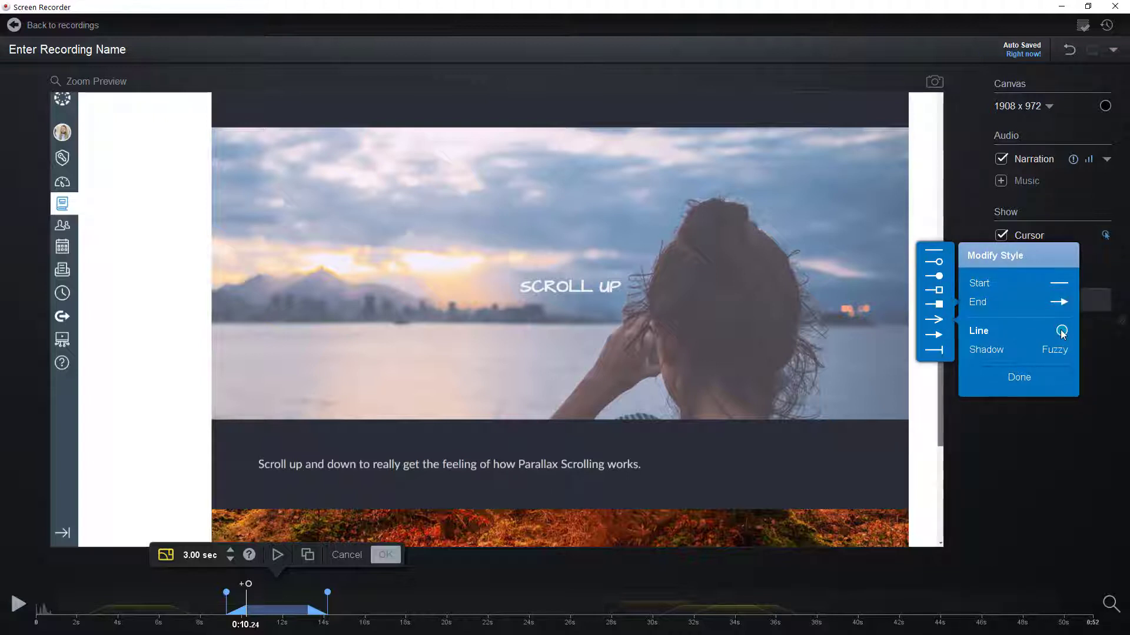
click(1054, 351)
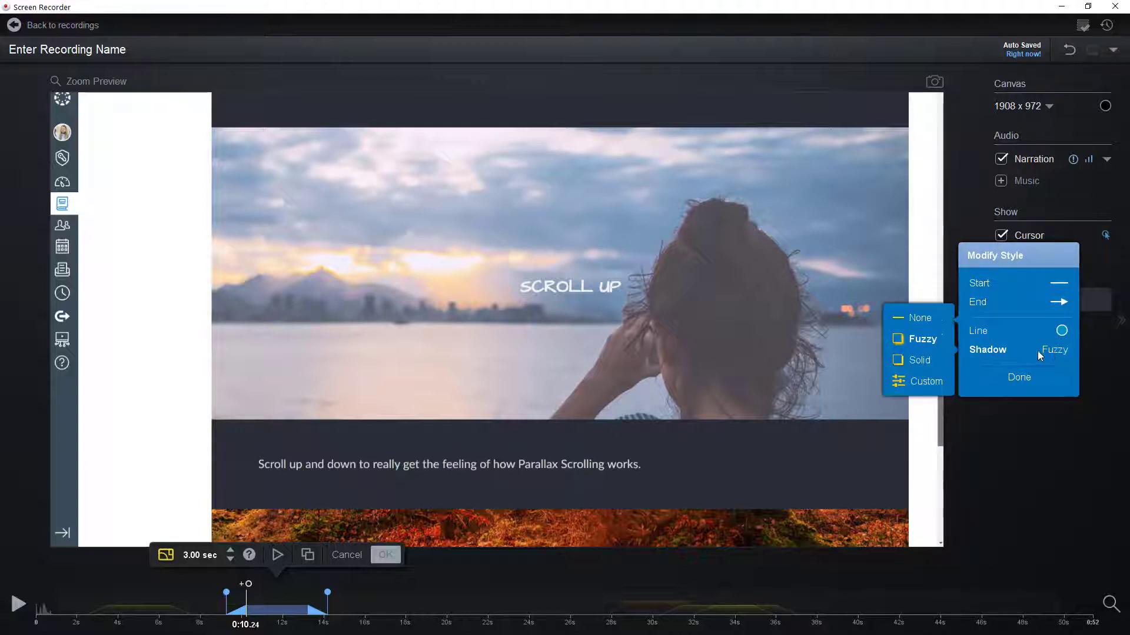
click(923, 381)
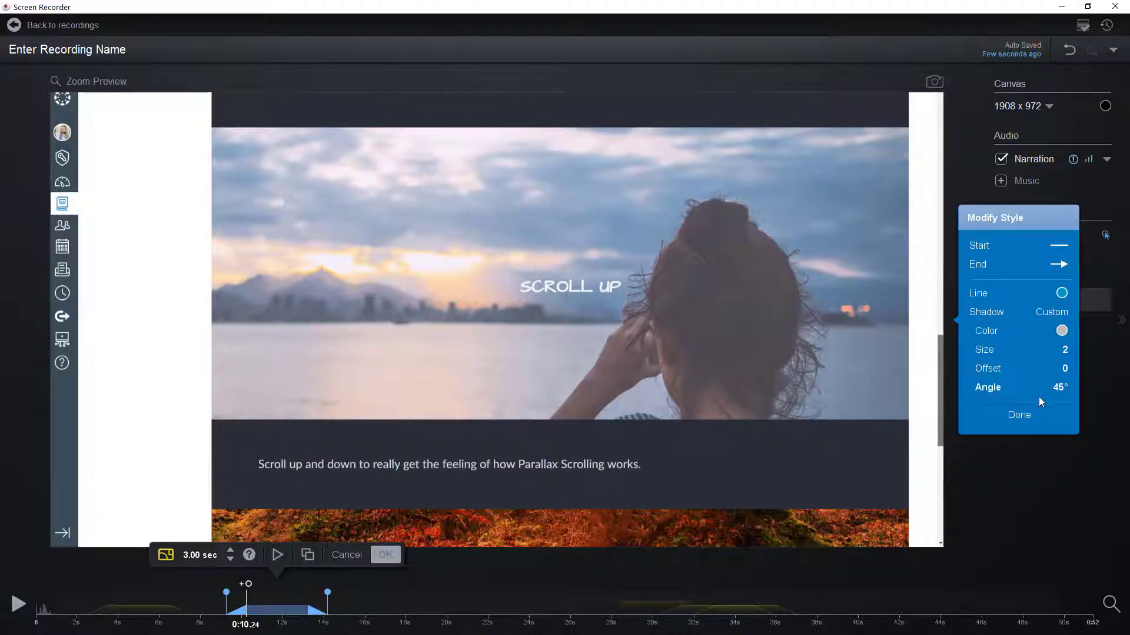
click(1020, 413)
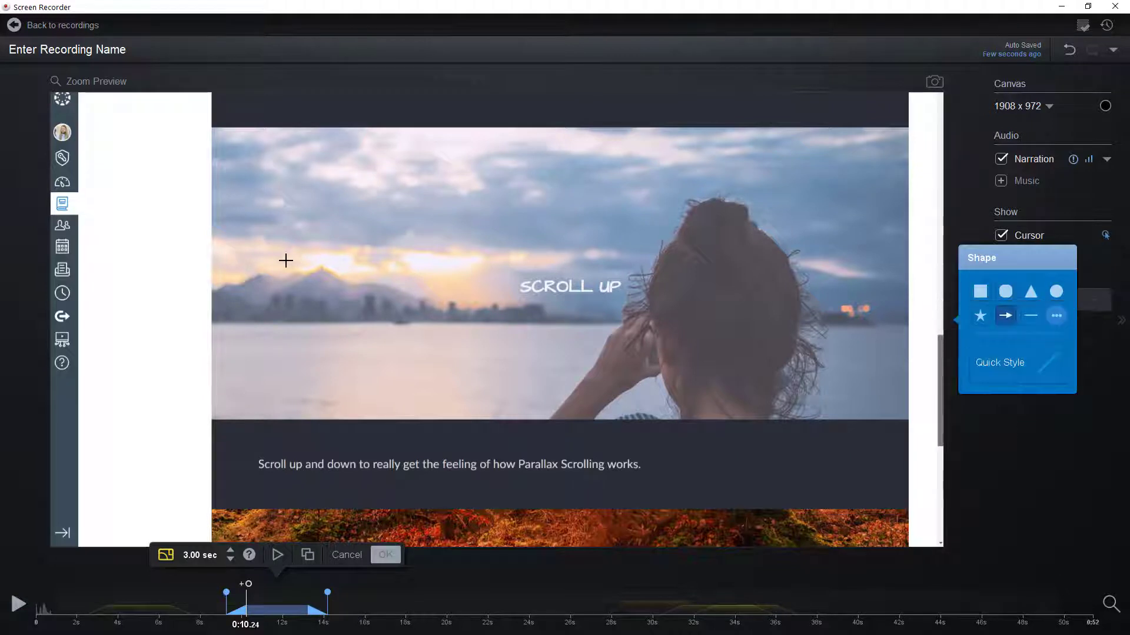
Draw an arrow across the edge between the white sidebar and the lake picture and set its rotation to 45 degrees.
mouse_move(120, 254)
mouse_down()
mouse_move(295, 255)
mouse_move(277, 295)
mouse_move(277, 365)
mouse_move(341, 320)
mouse_move(294, 288)
mouse_move(276, 318)
mouse_up()
drag(209, 311, 202, 310)
click(258, 296)
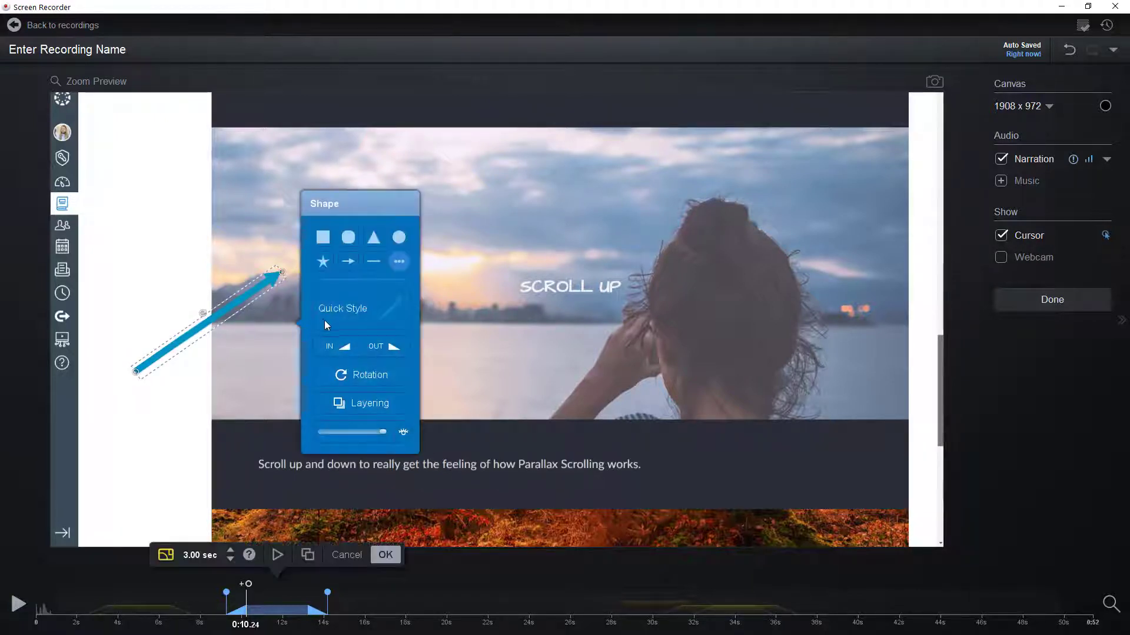
click(360, 377)
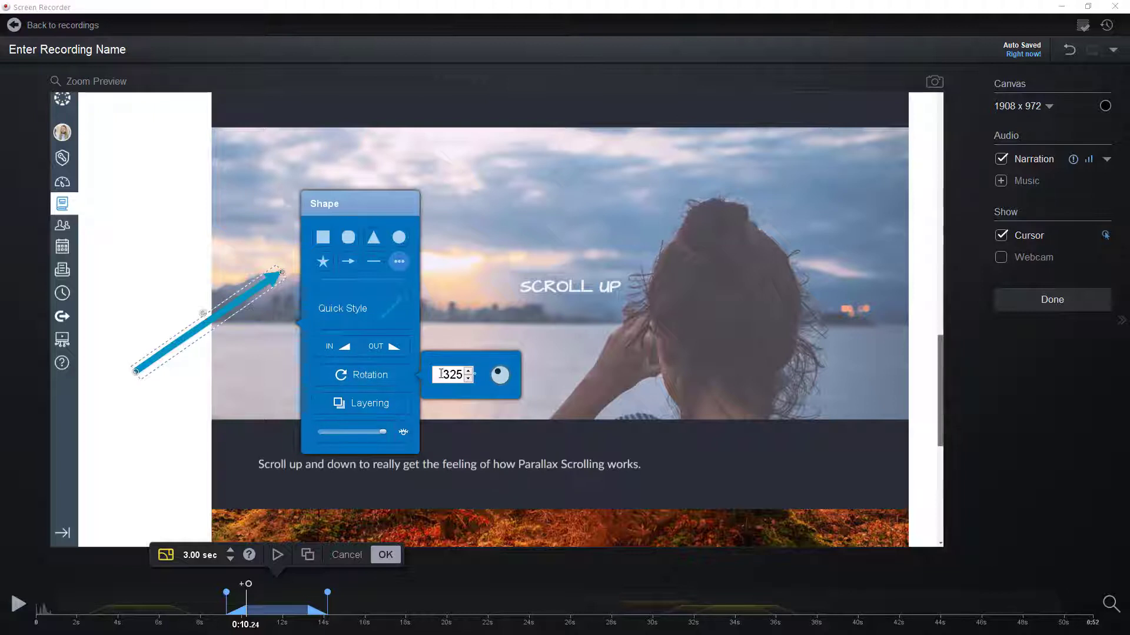
double_click(452, 375)
text(45)
key(Return)
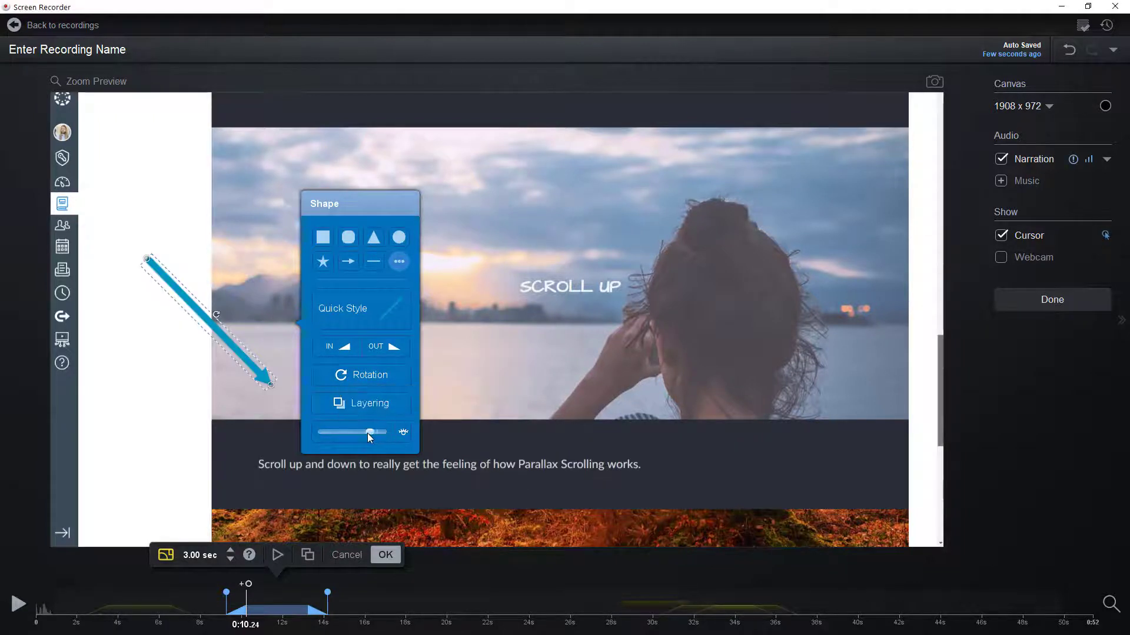
Set the arrow's opacity to 70%, turn it nearly horizontal with its head on the picture, and apply the overlay.
click(367, 433)
mouse_move(352, 433)
mouse_down()
mouse_move(341, 435)
mouse_move(364, 435)
mouse_up()
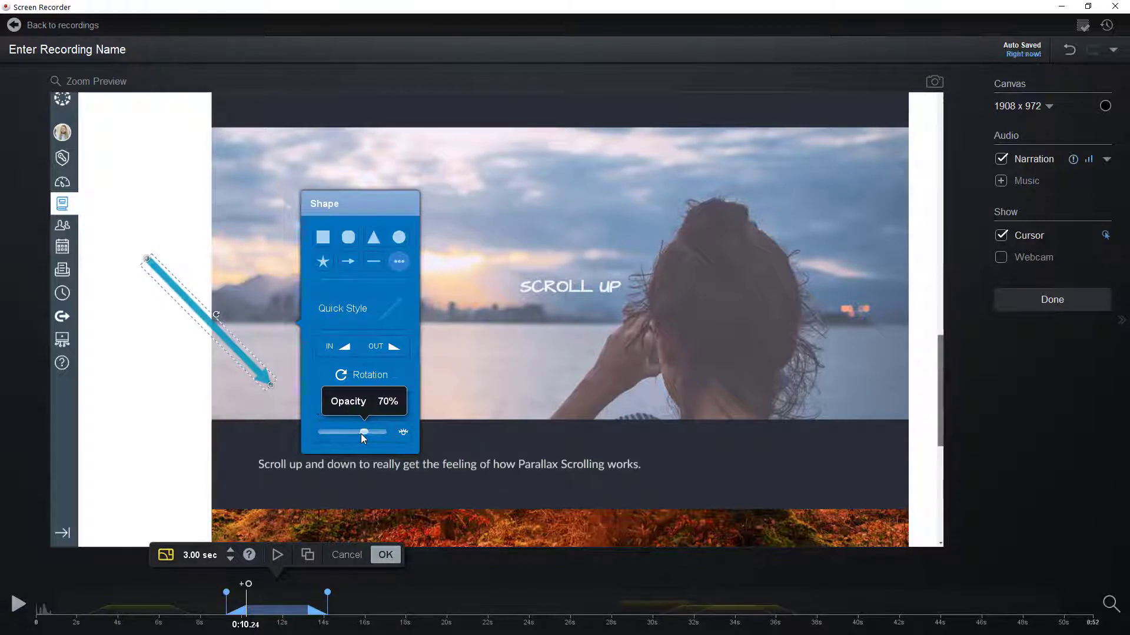
drag(213, 328, 199, 262)
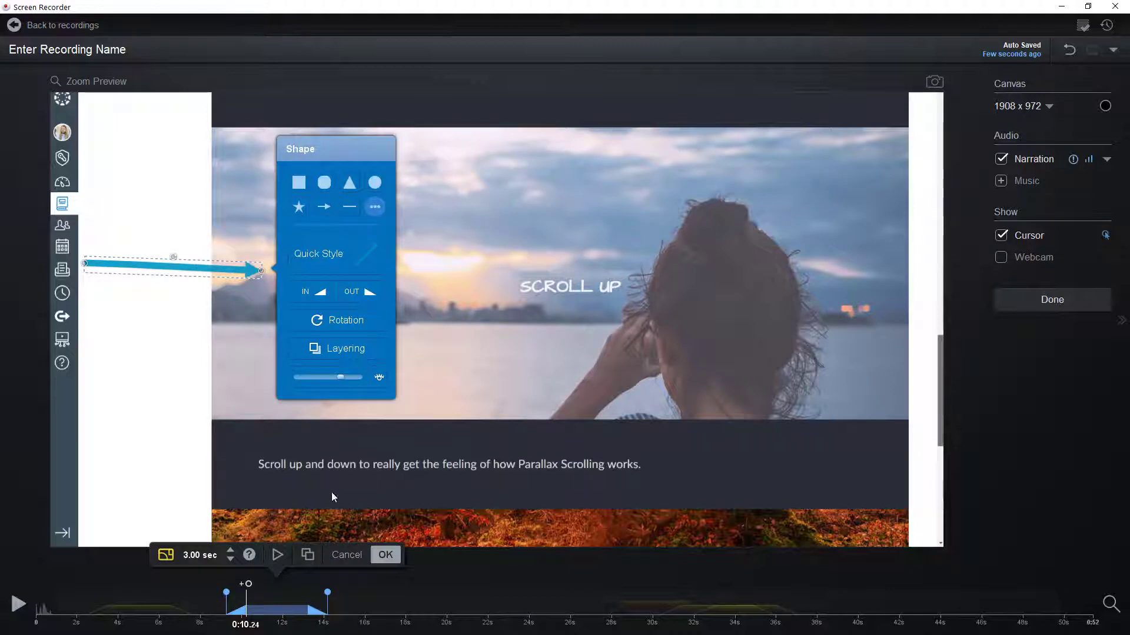
click(385, 555)
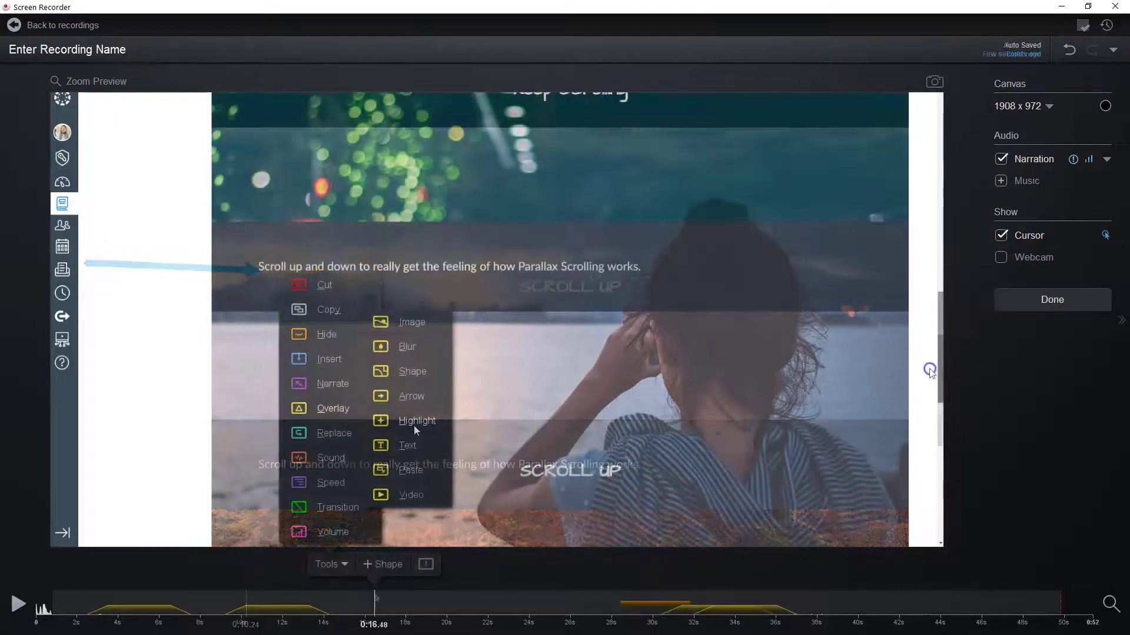
Add a highlight overlay at 0:16.48 and fit it around the global navigation icons from the profile picture to Help.
click(414, 426)
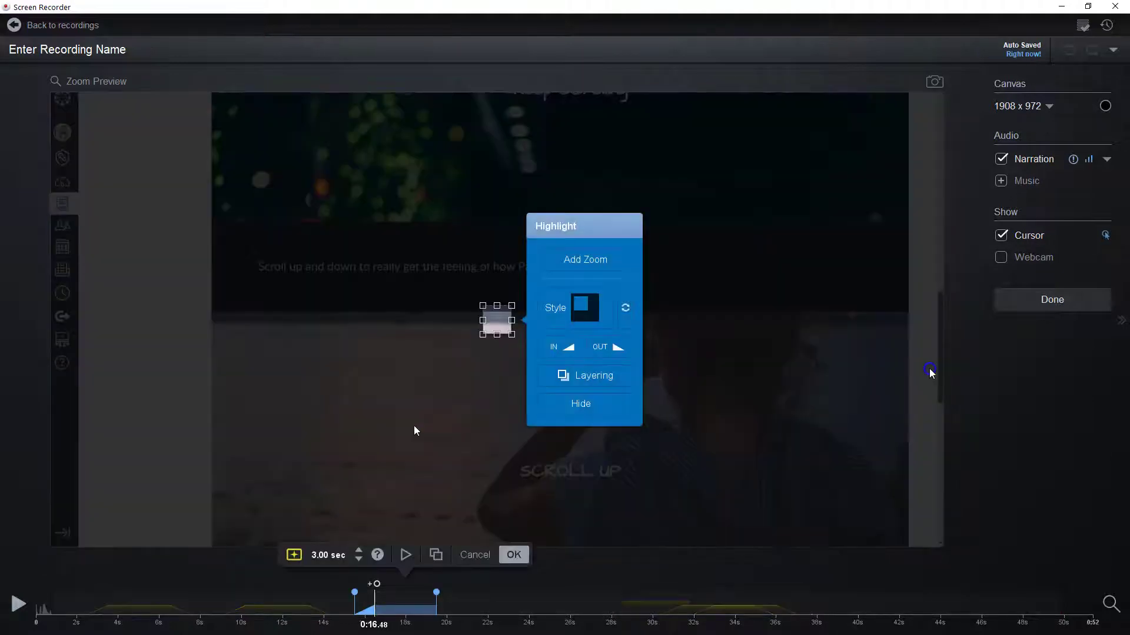
drag(497, 320, 62, 373)
drag(79, 252, 86, 254)
Add an out transition to the highlight overlay, preview it from 0:14.80 and apply it.
click(178, 280)
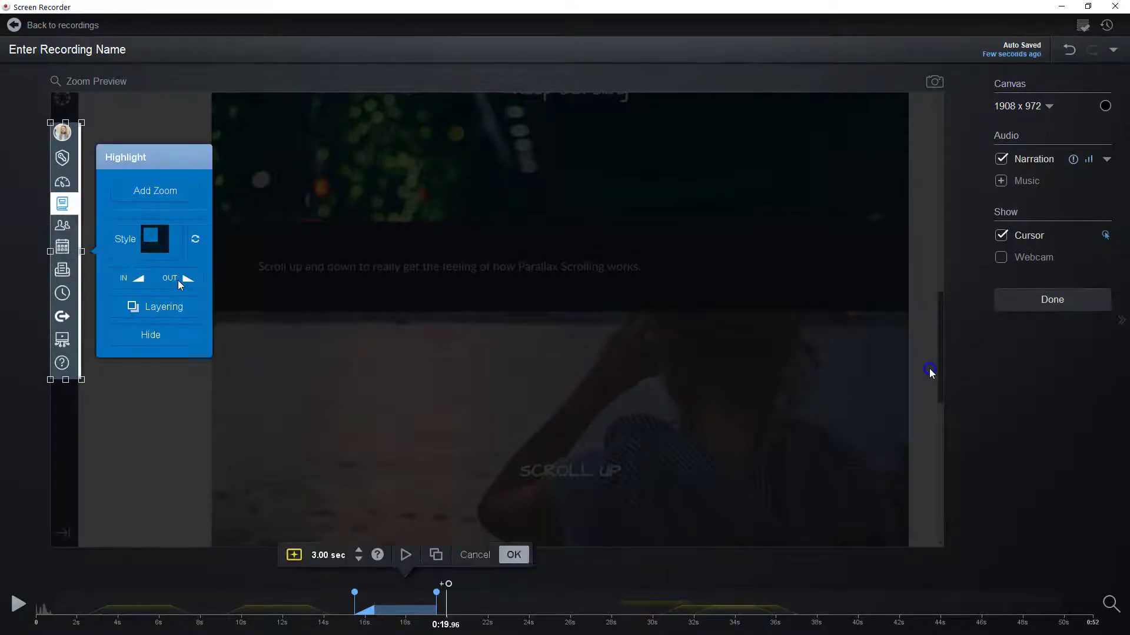
click(341, 600)
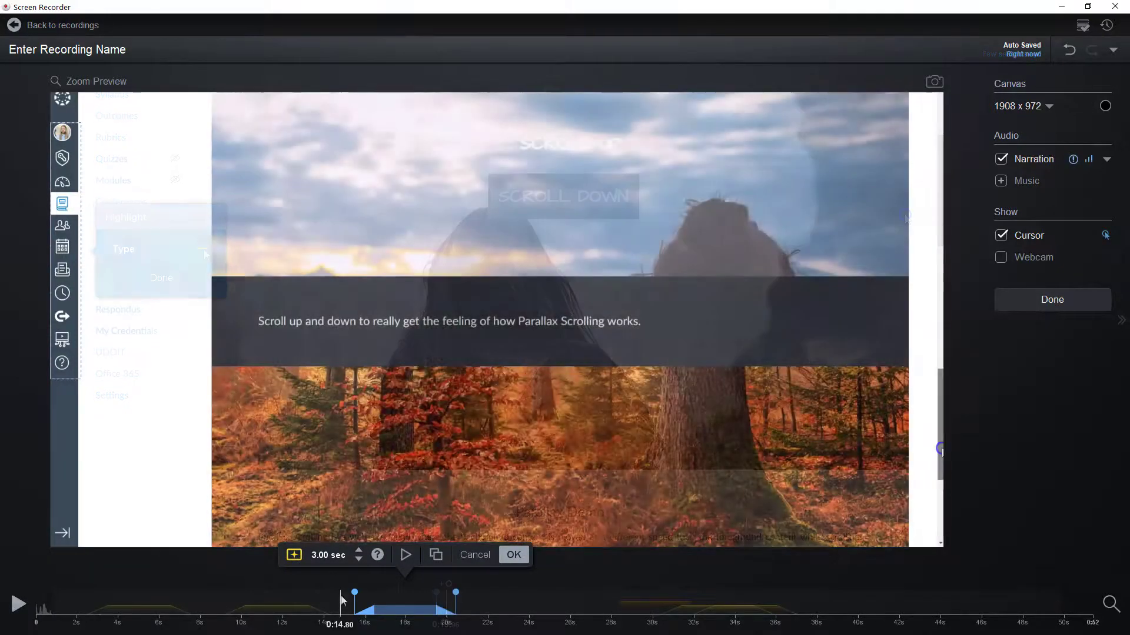
drag(341, 601, 471, 612)
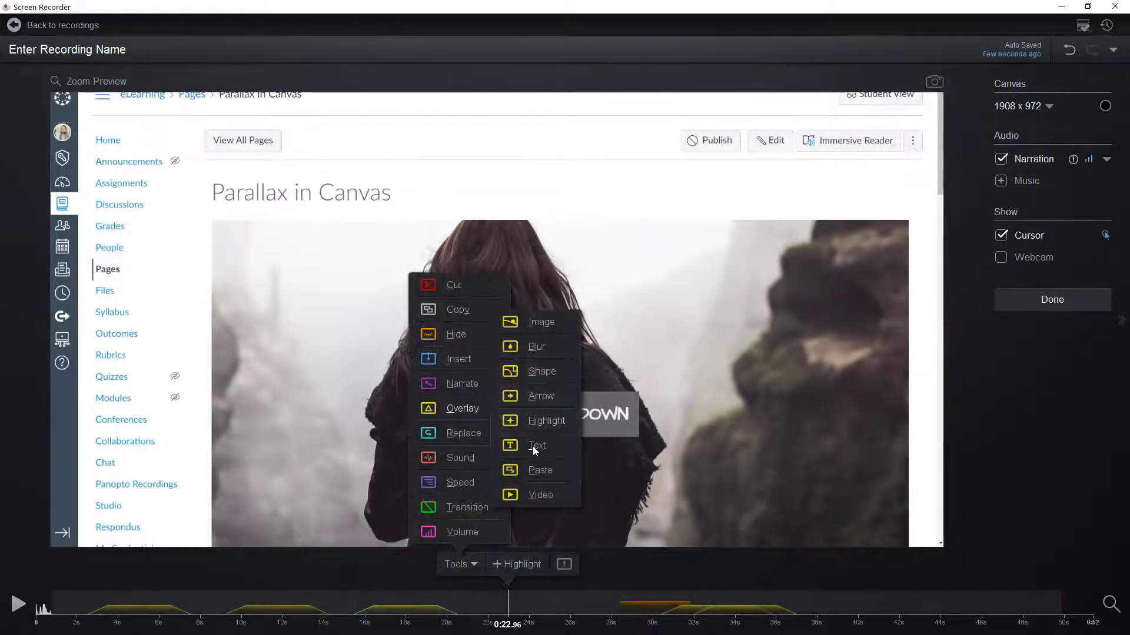
Add a text overlay at 0:22.96 and change its background colour to light grey #E2E2E2.
click(533, 448)
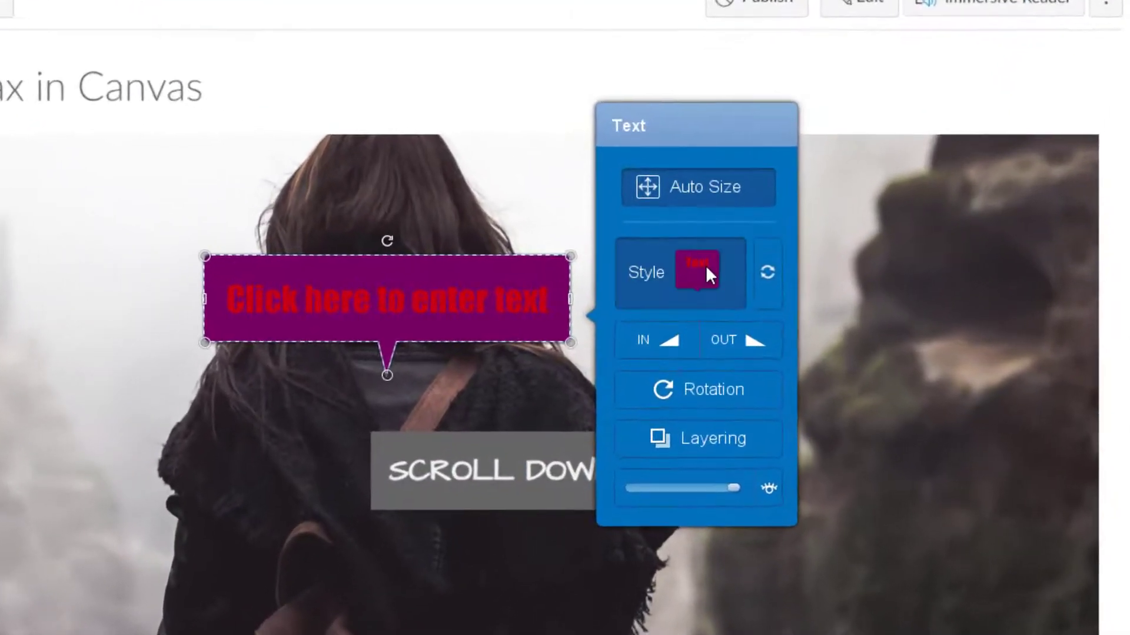
click(705, 265)
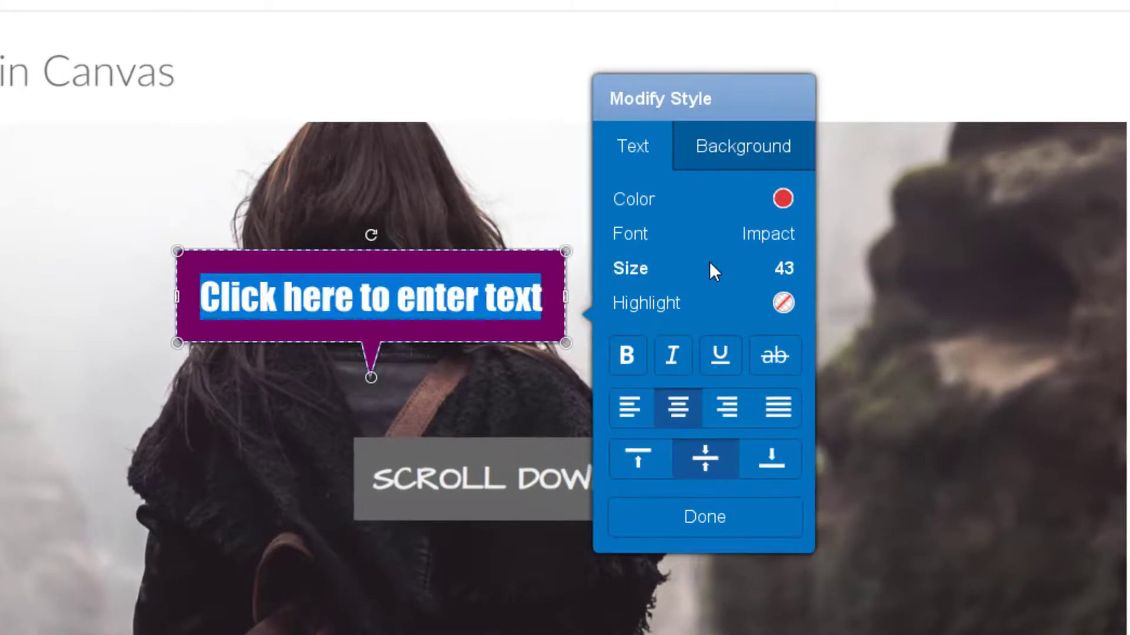
click(756, 142)
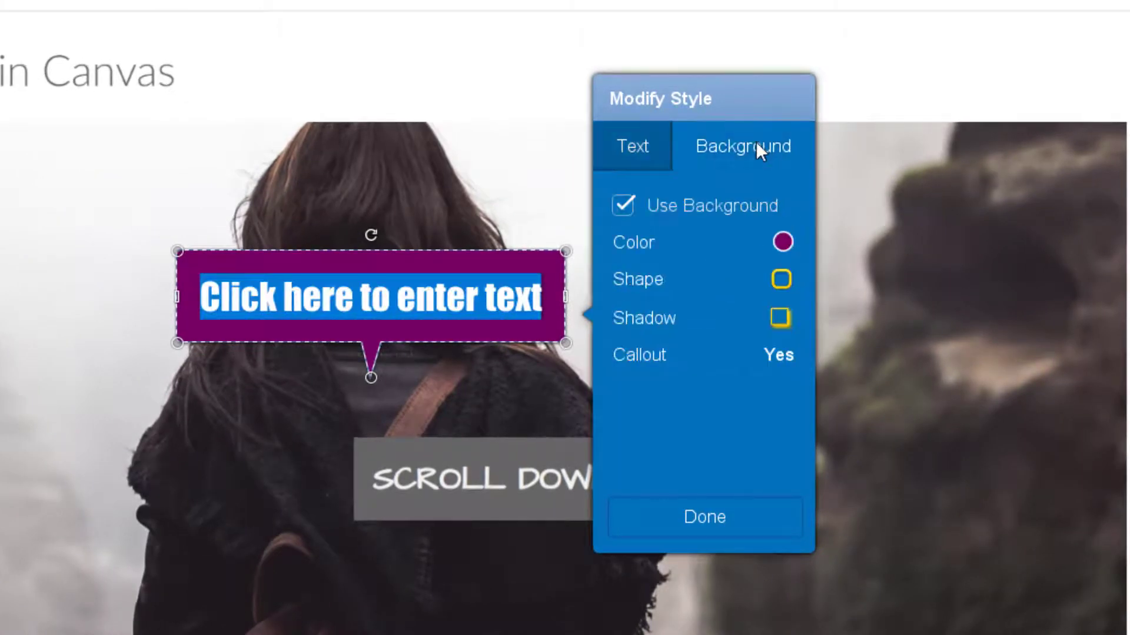
click(783, 242)
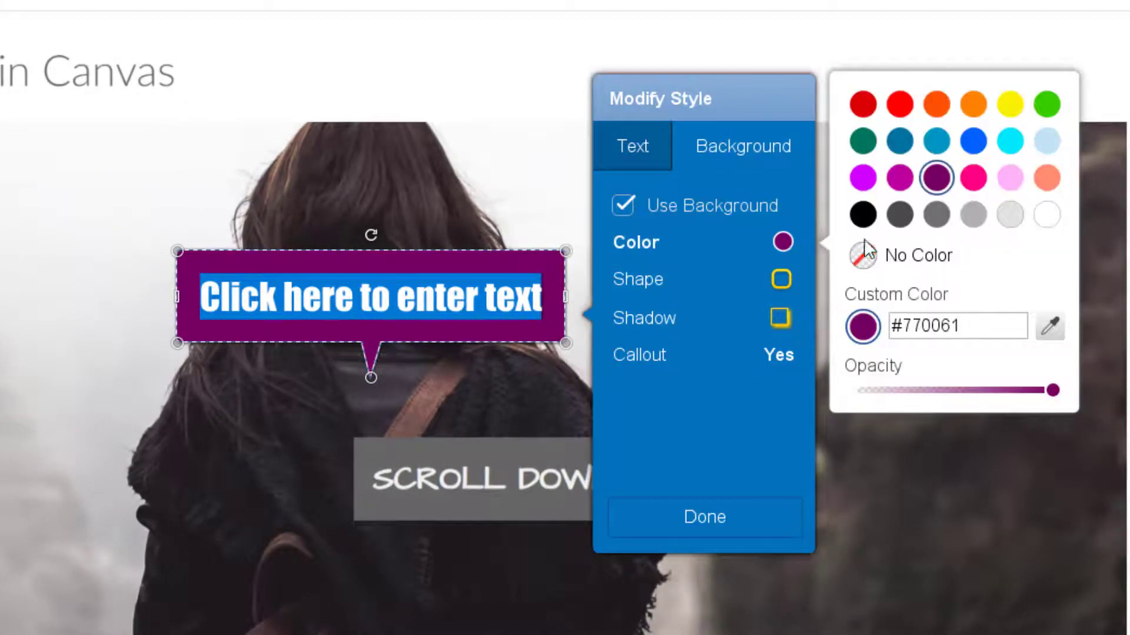
click(1009, 214)
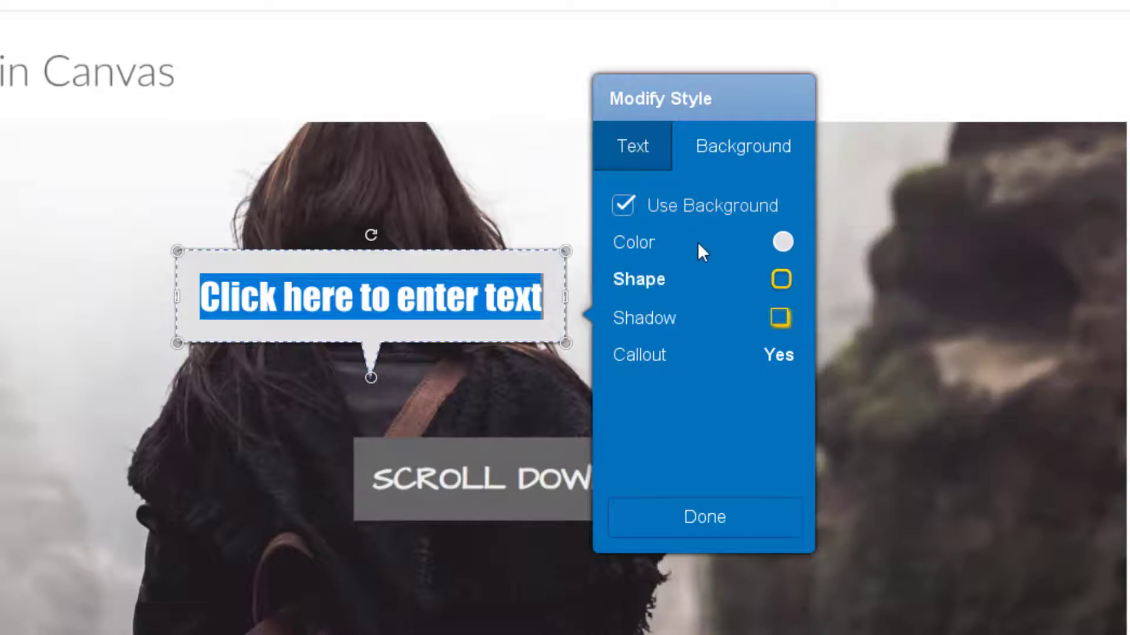
Change the overlay's text colour to dark green #00735E and raise the colour's opacity slightly above 76%.
click(645, 147)
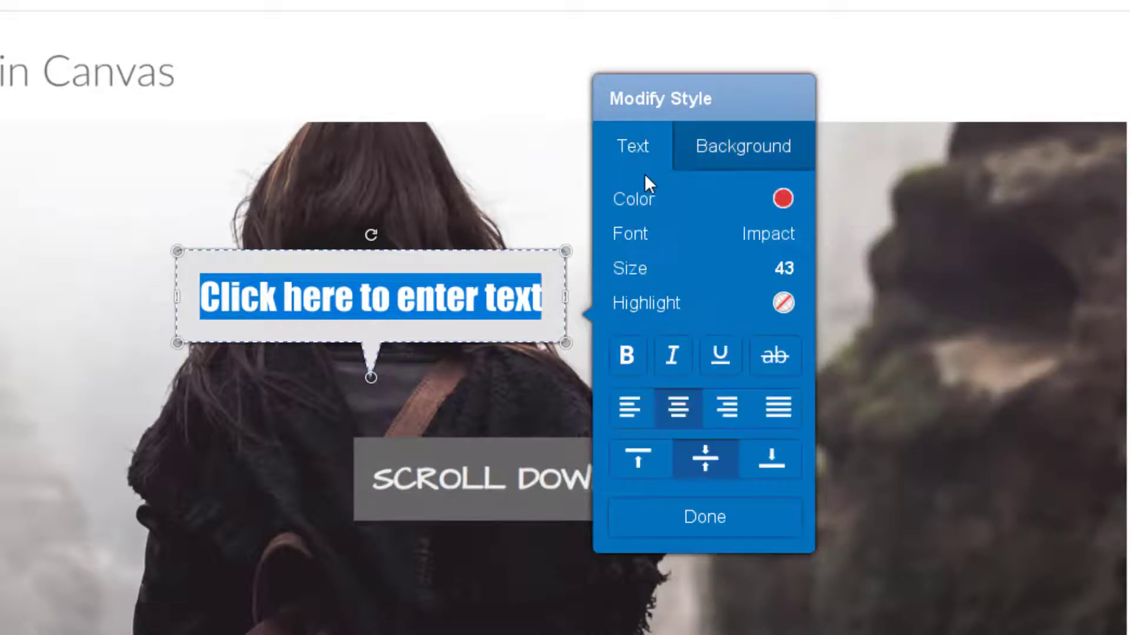
click(789, 194)
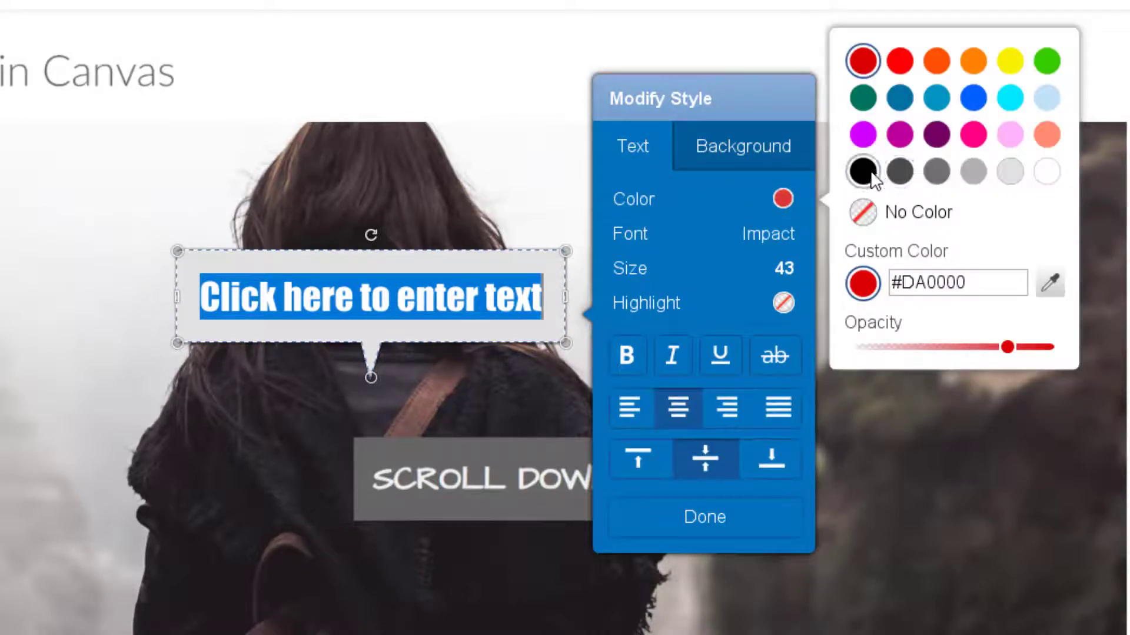
click(863, 98)
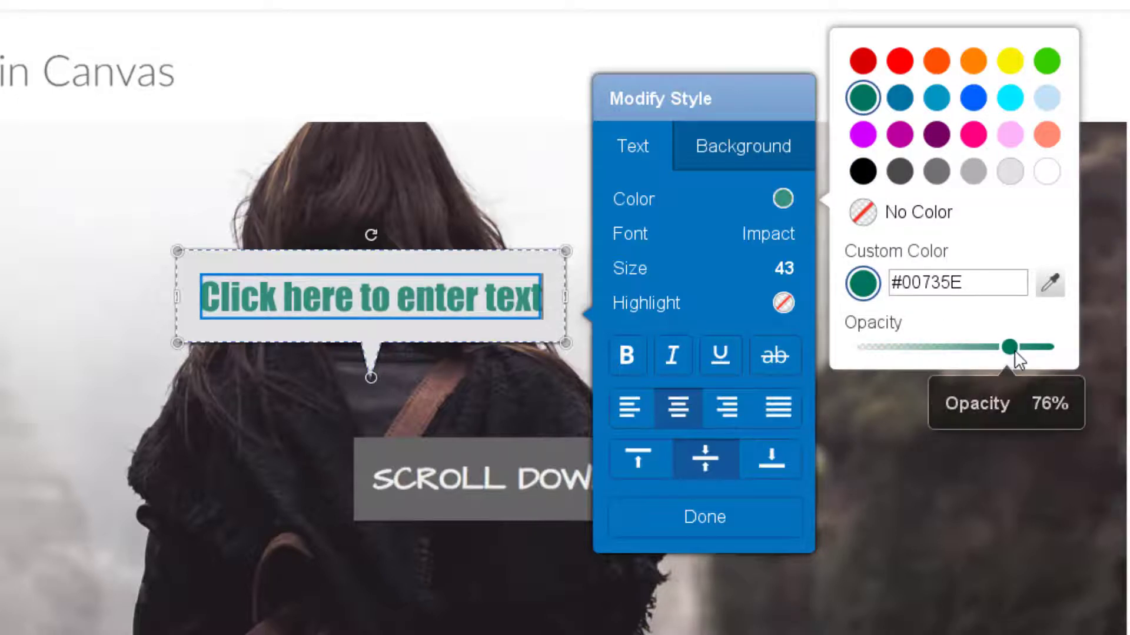
drag(1015, 350, 1031, 353)
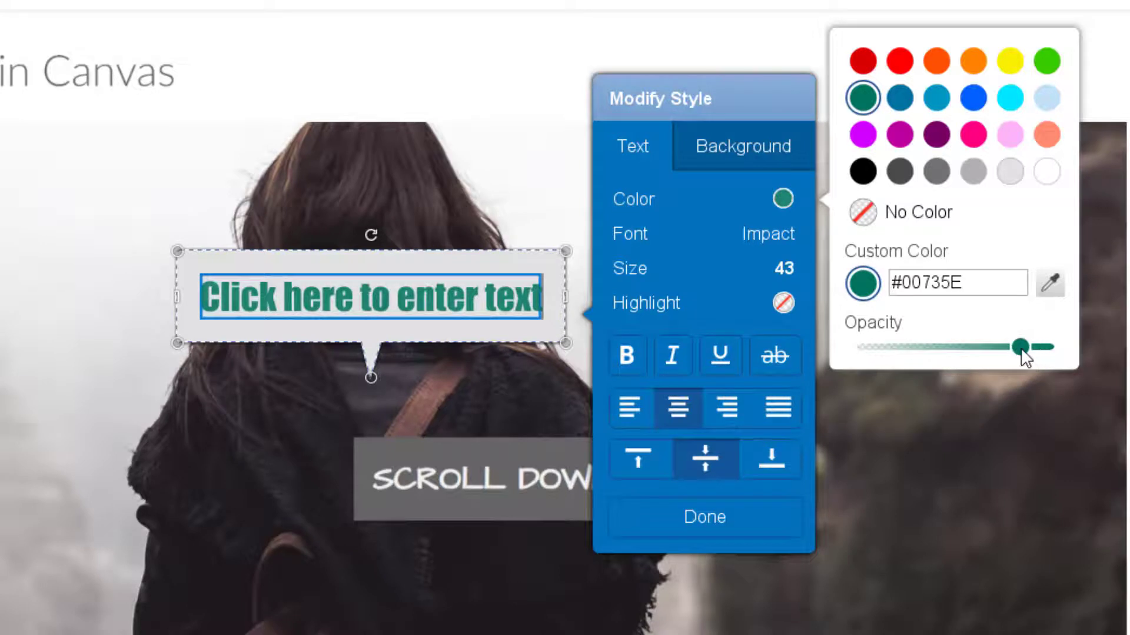
Sample a dark grey from the jacket in the picture as the text colour and select its hex code #423E43.
click(1050, 283)
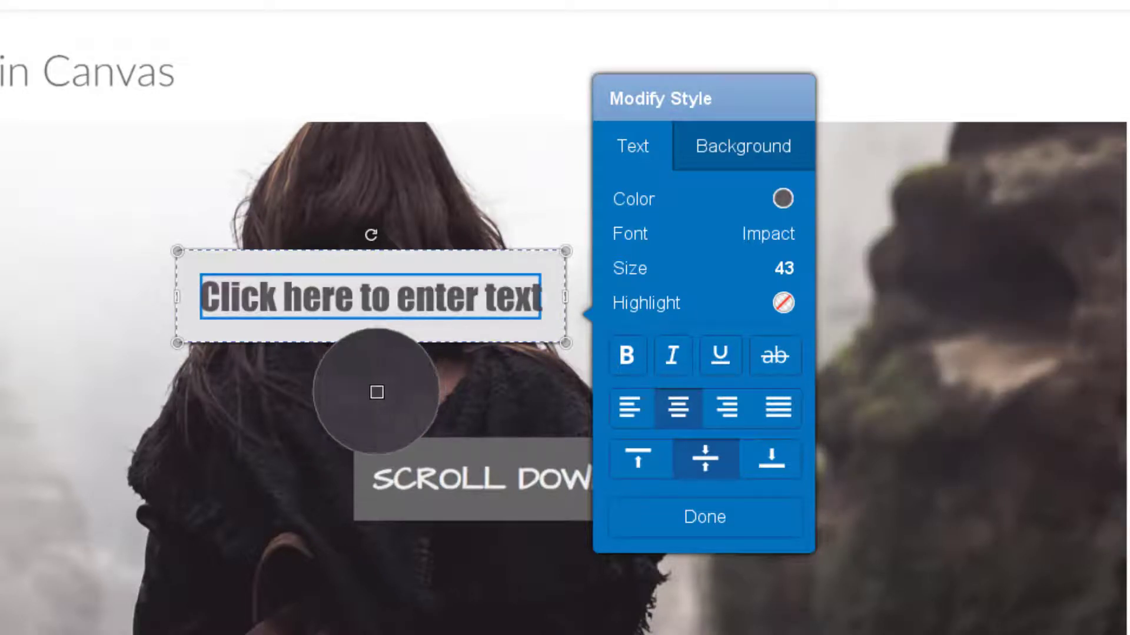
click(373, 391)
click(784, 199)
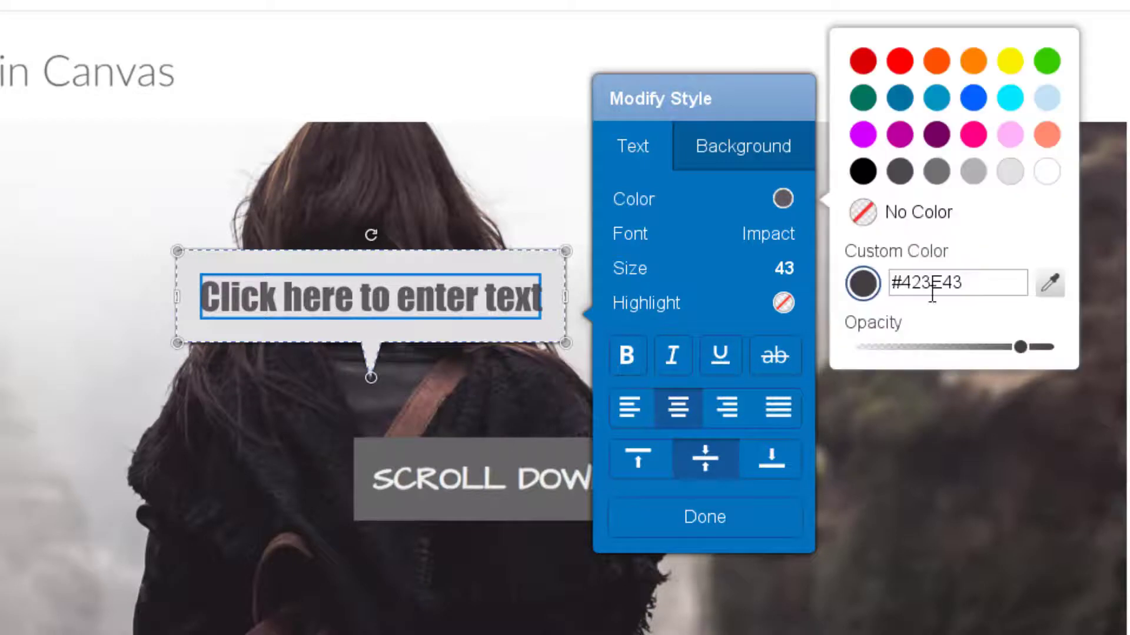
drag(981, 283, 890, 284)
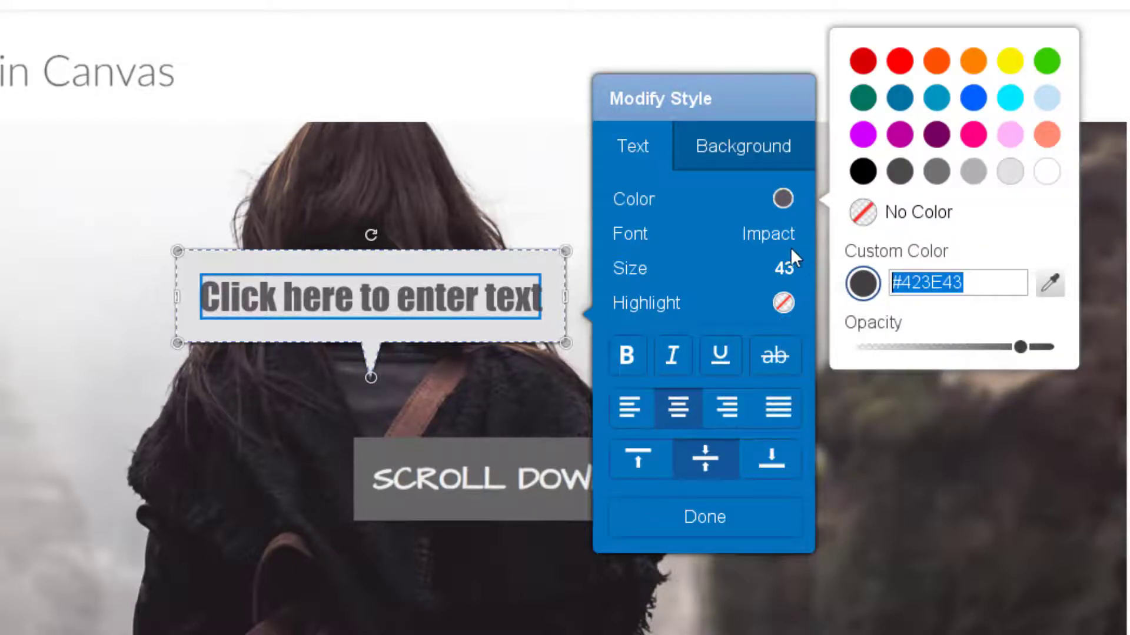
Try the Articulate font with centred alignment on the overlay text.
click(768, 238)
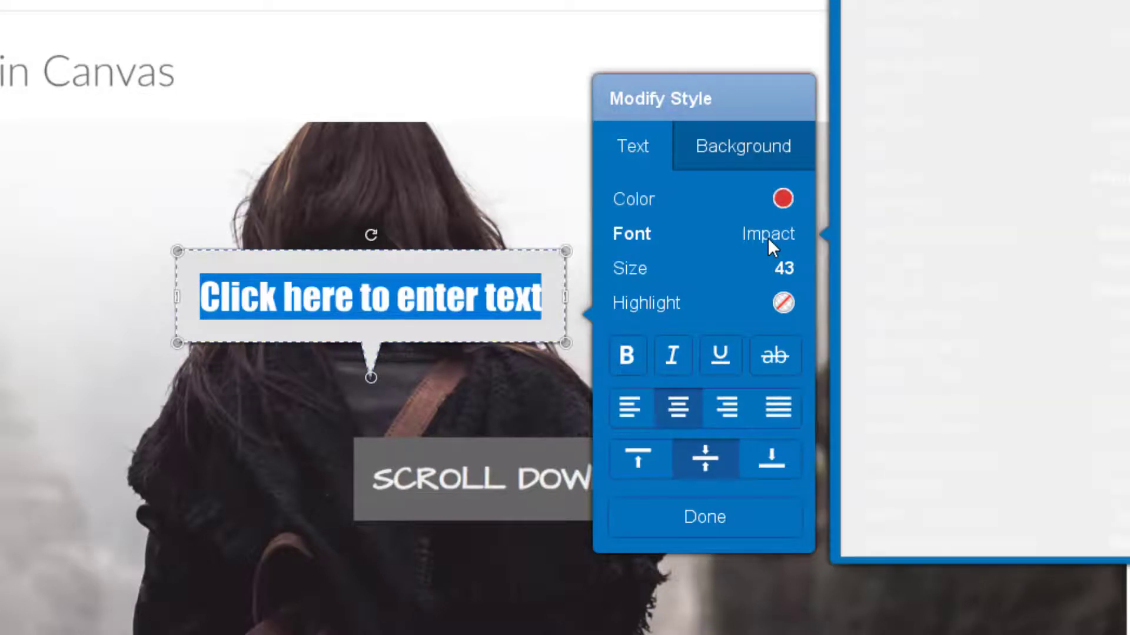
click(893, 260)
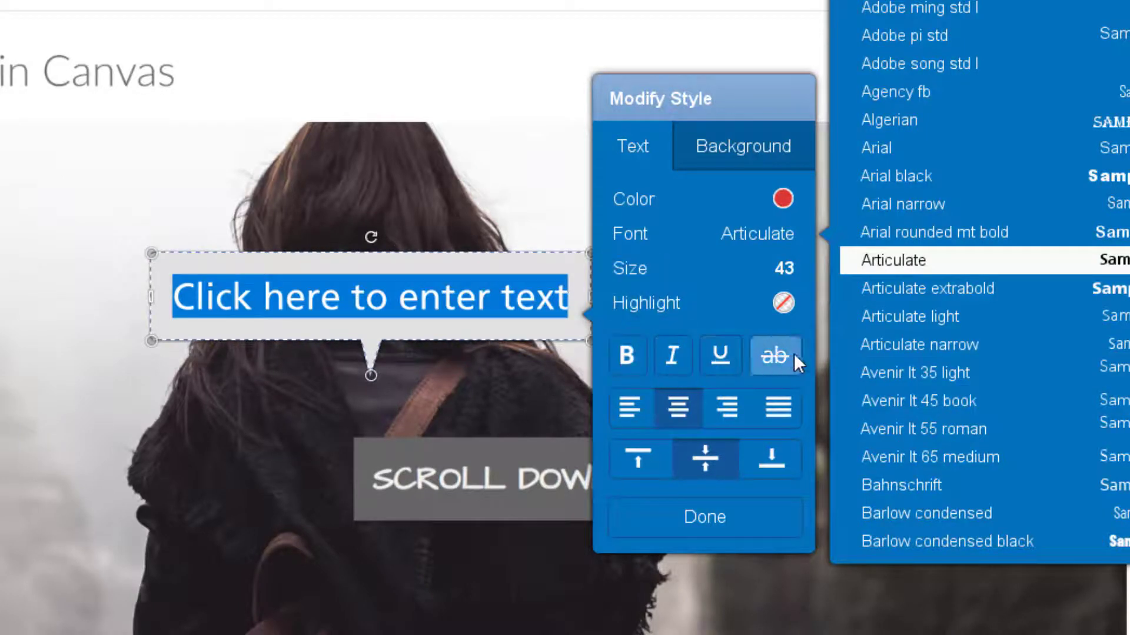
click(663, 408)
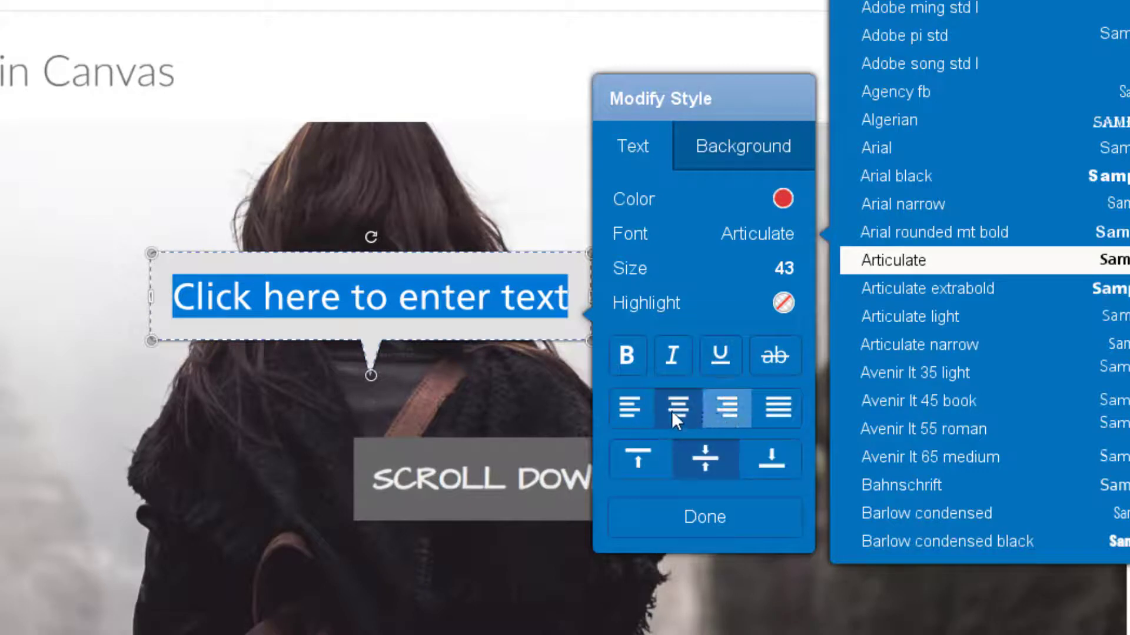
Reposition the callout pointer, move the text box up beside the page title, and turn the callout off.
click(308, 286)
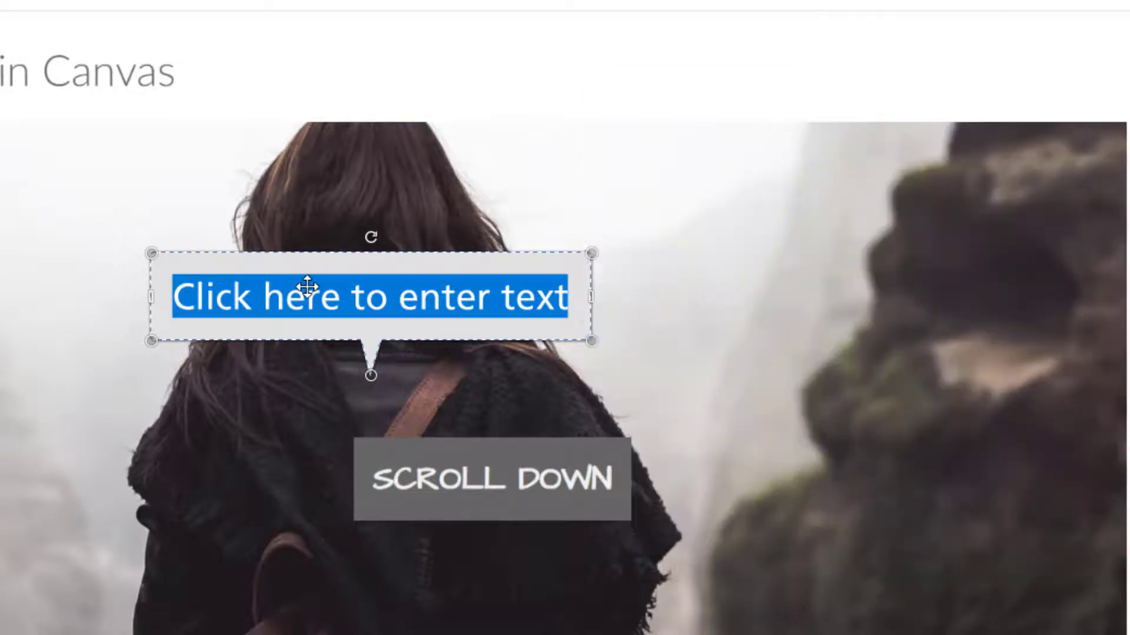
drag(371, 377, 407, 190)
drag(360, 271, 126, 18)
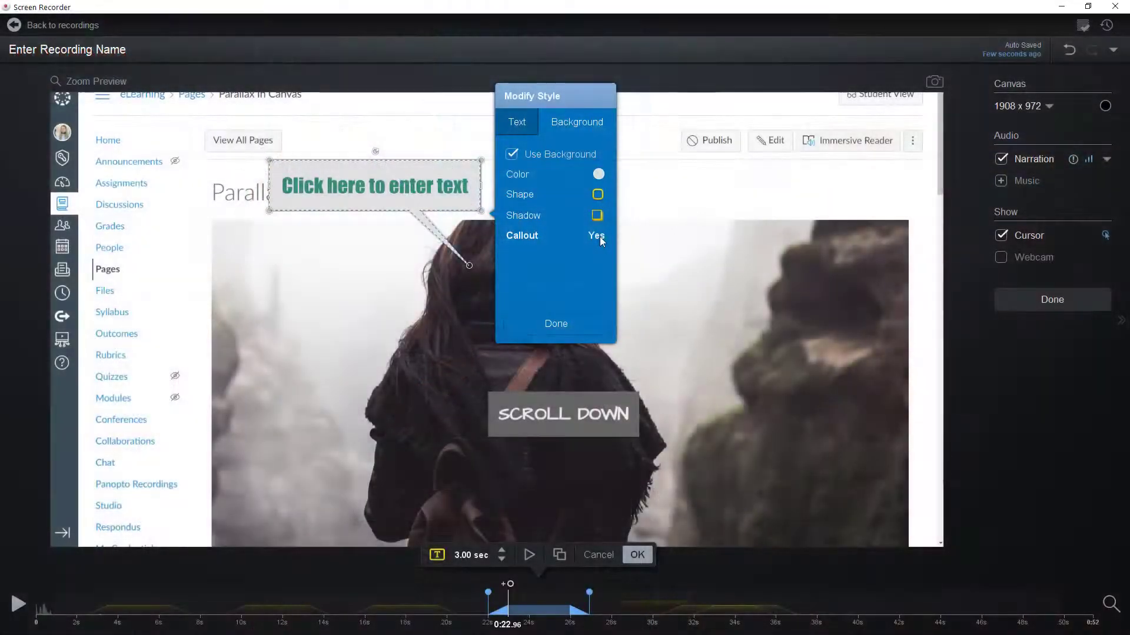
click(599, 236)
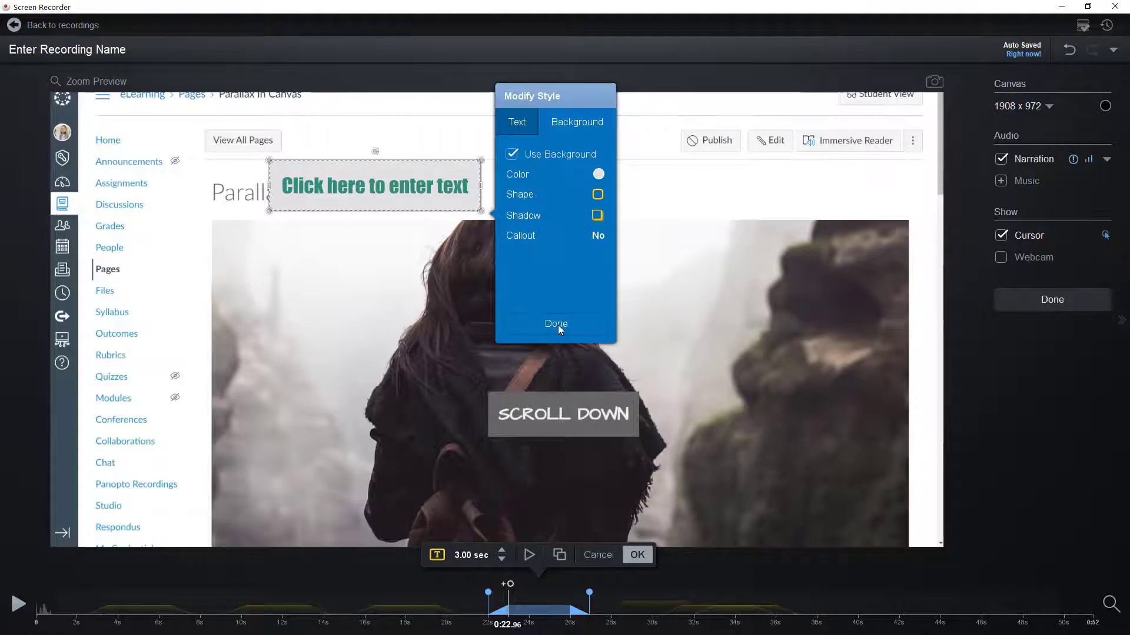
Select the last words of the placeholder text and try dark green as the text box's background colour.
drag(399, 186, 481, 192)
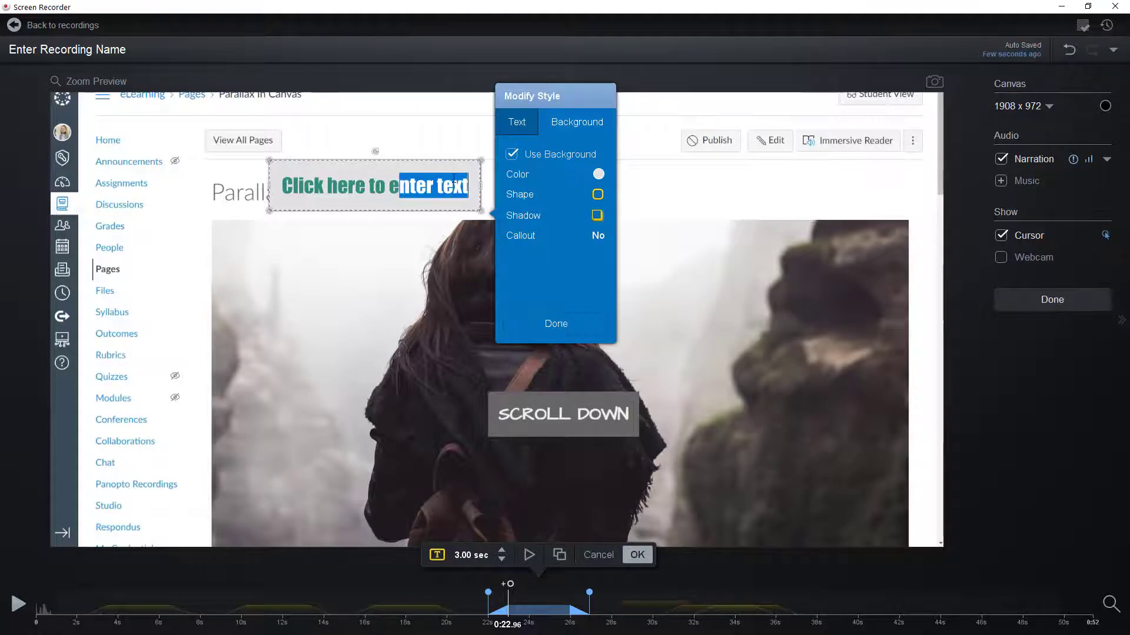
click(406, 170)
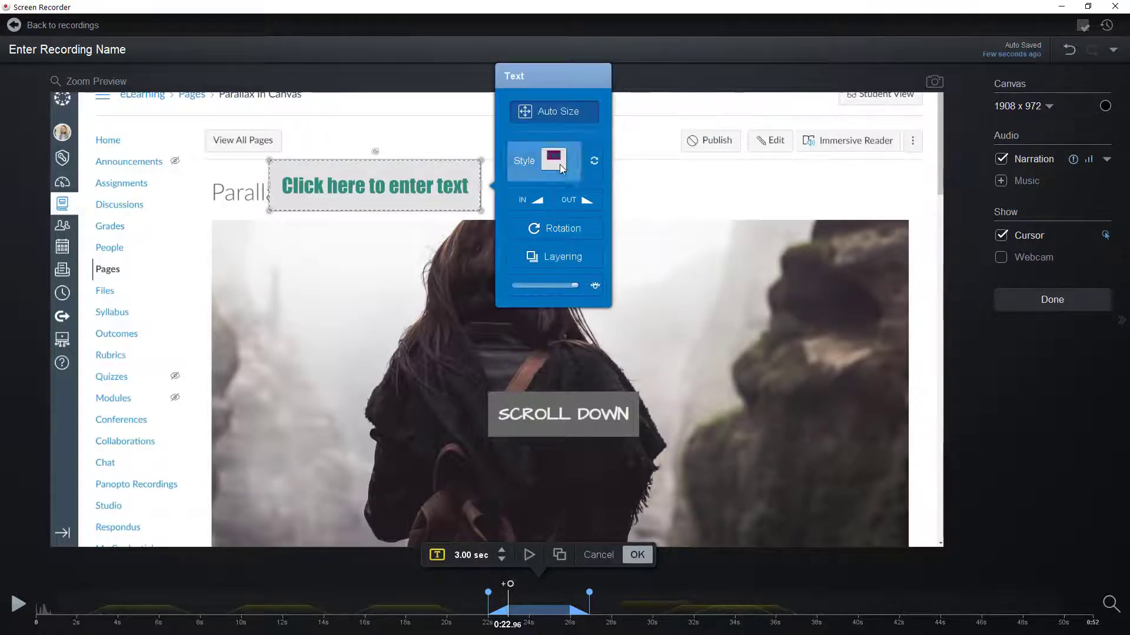
click(560, 164)
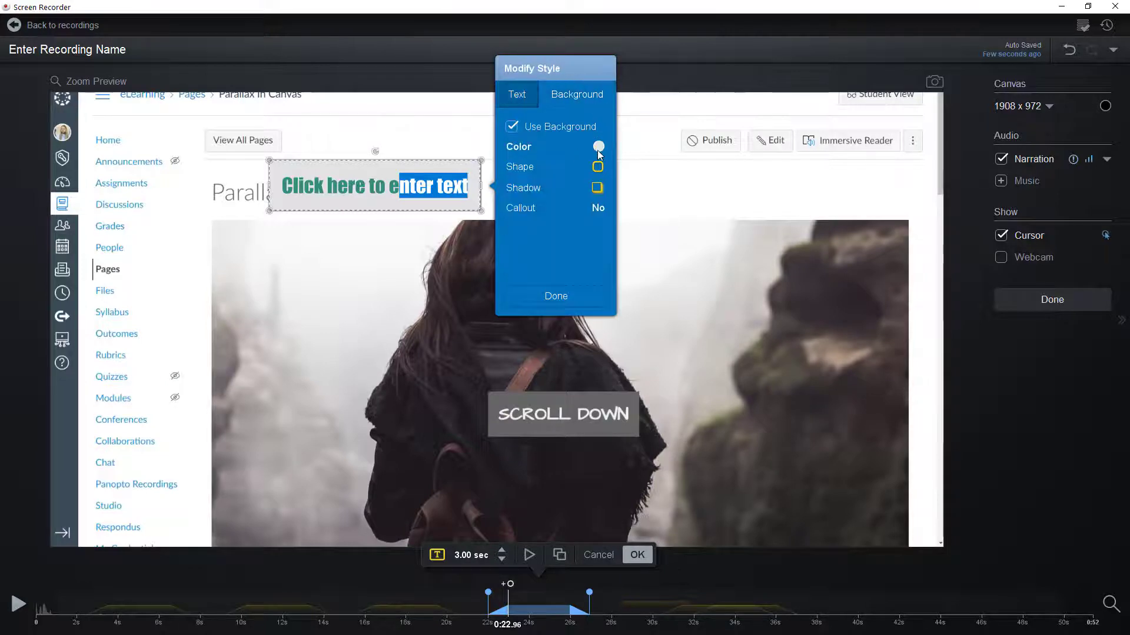
click(598, 150)
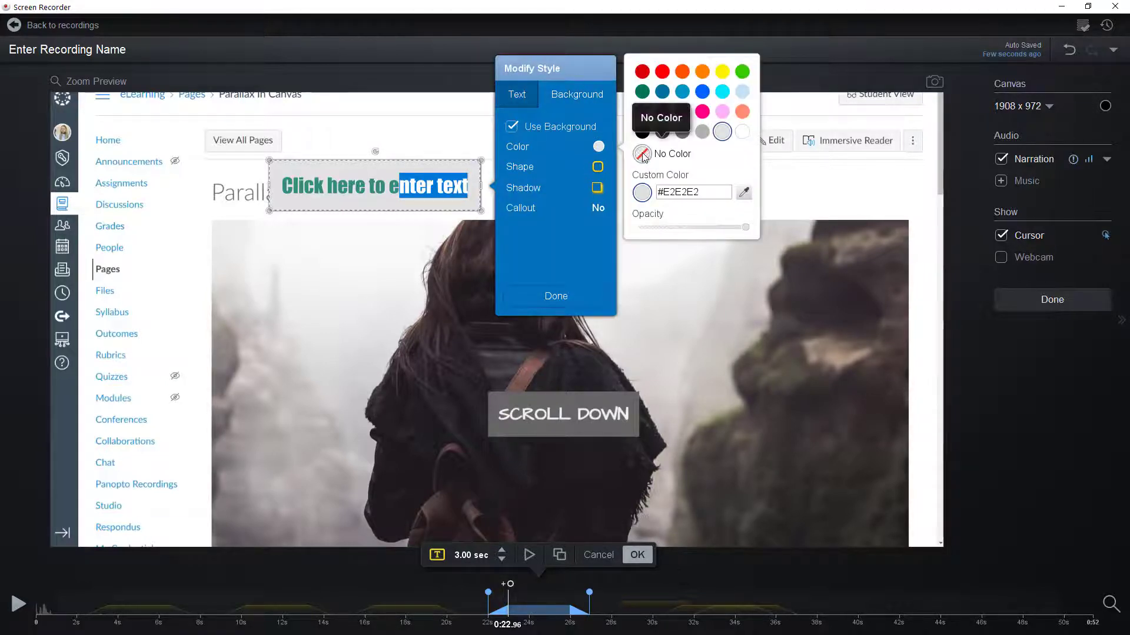
click(641, 91)
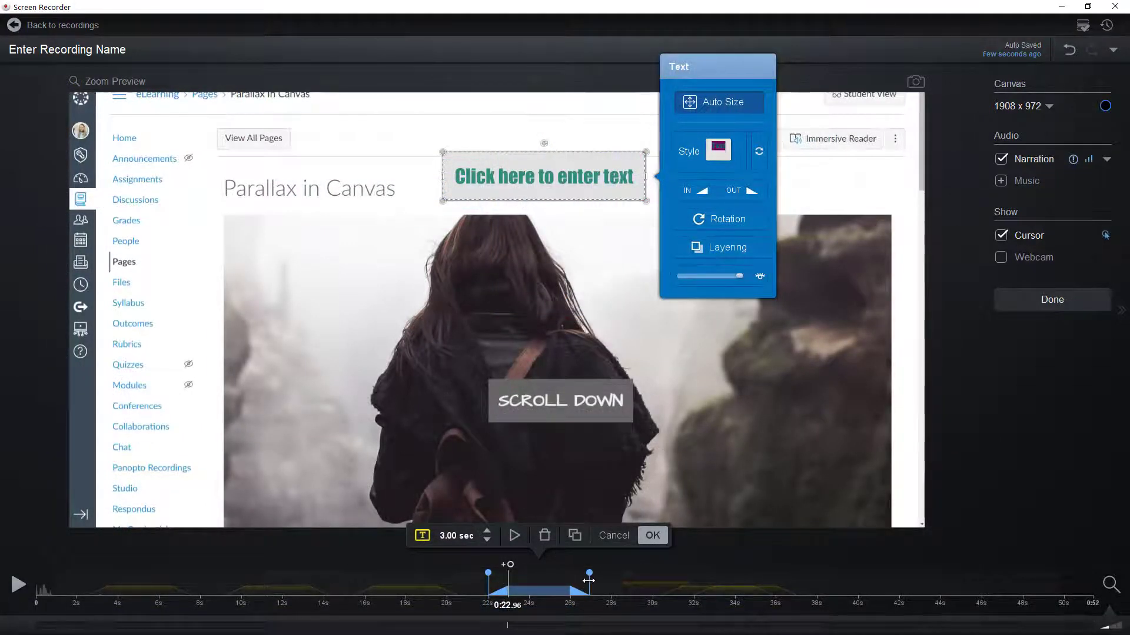
Extend the end of the text overlay on the timeline to about 34 s.
key(Return)
drag(594, 586, 744, 583)
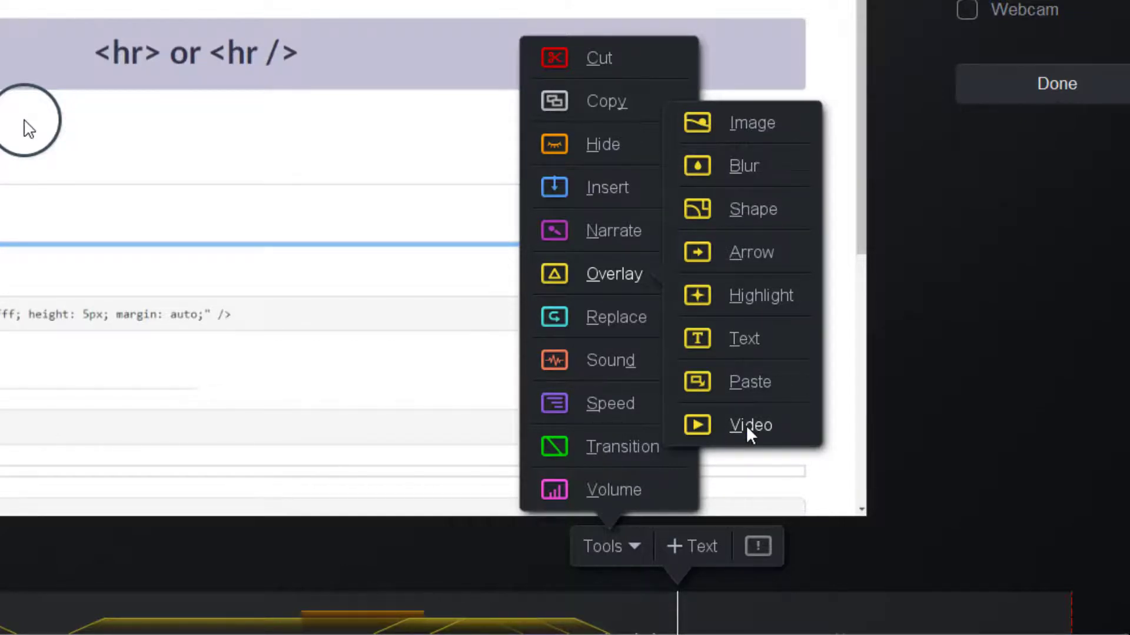
Add a Slow Down edit at 0:38.88 and limit its range to about 38 s through 42 s.
mouse_move(625, 323)
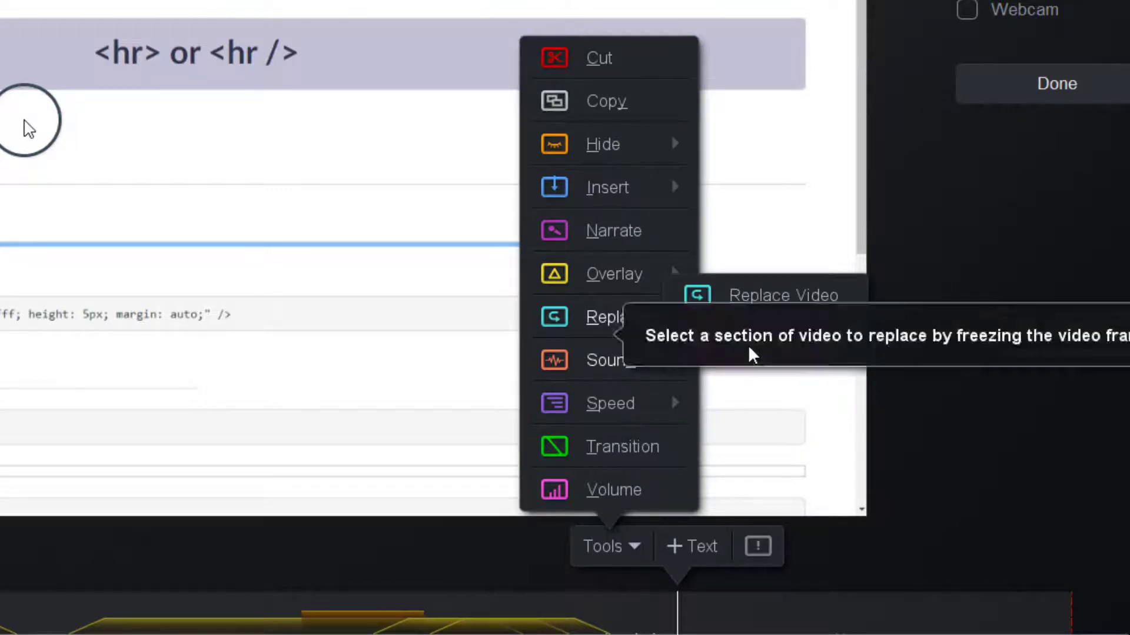
mouse_move(604, 375)
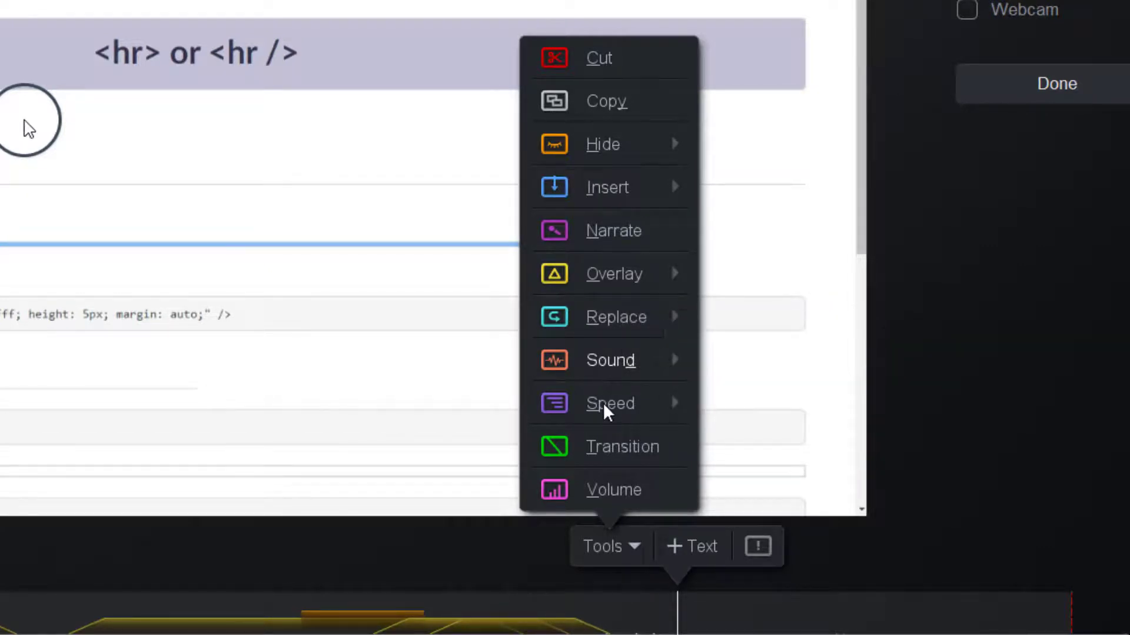
mouse_move(606, 406)
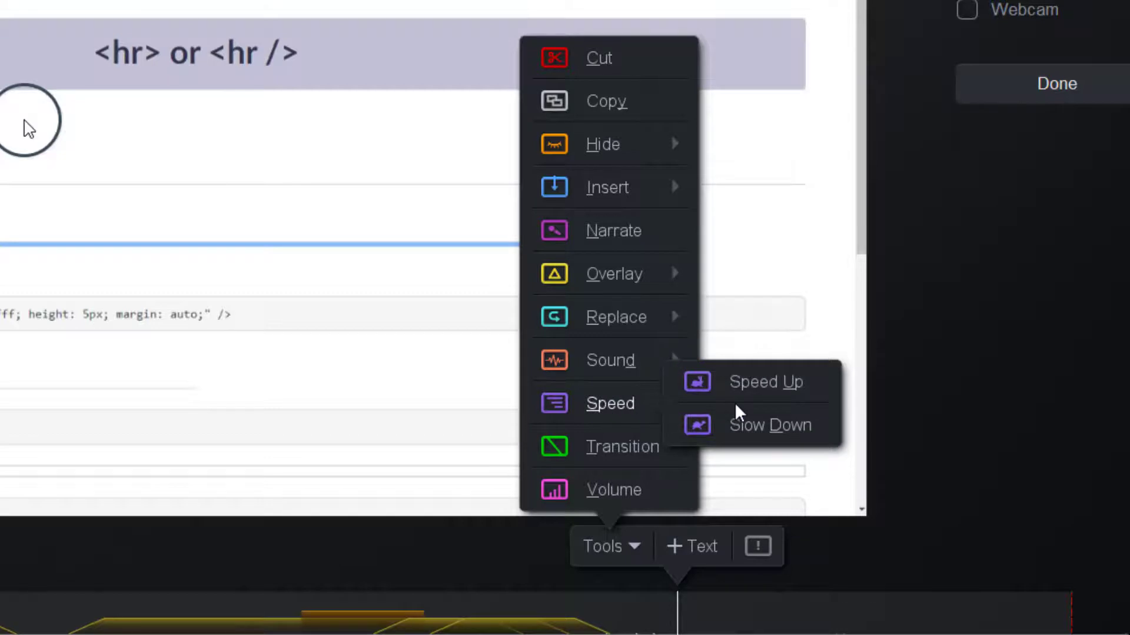
click(744, 434)
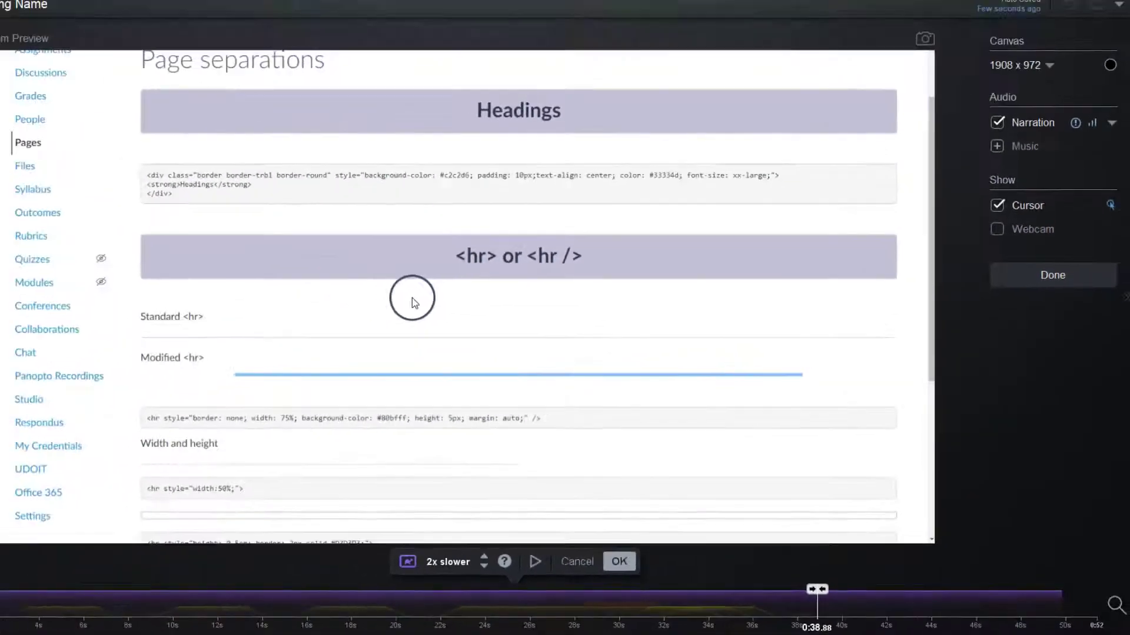
drag(52, 600, 815, 603)
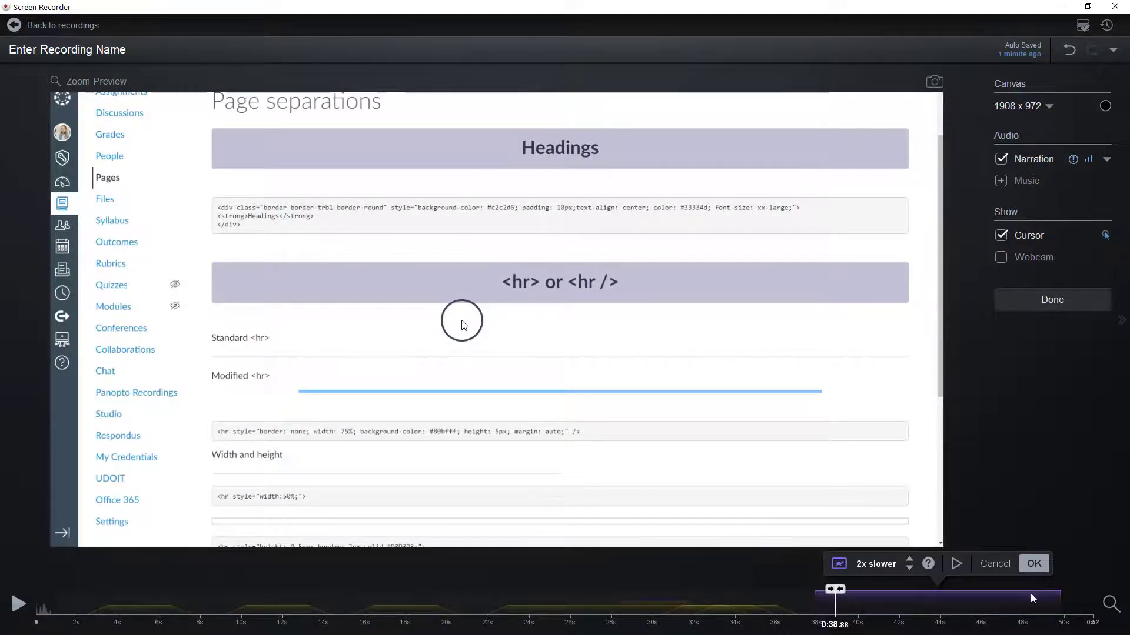
drag(1061, 600, 899, 608)
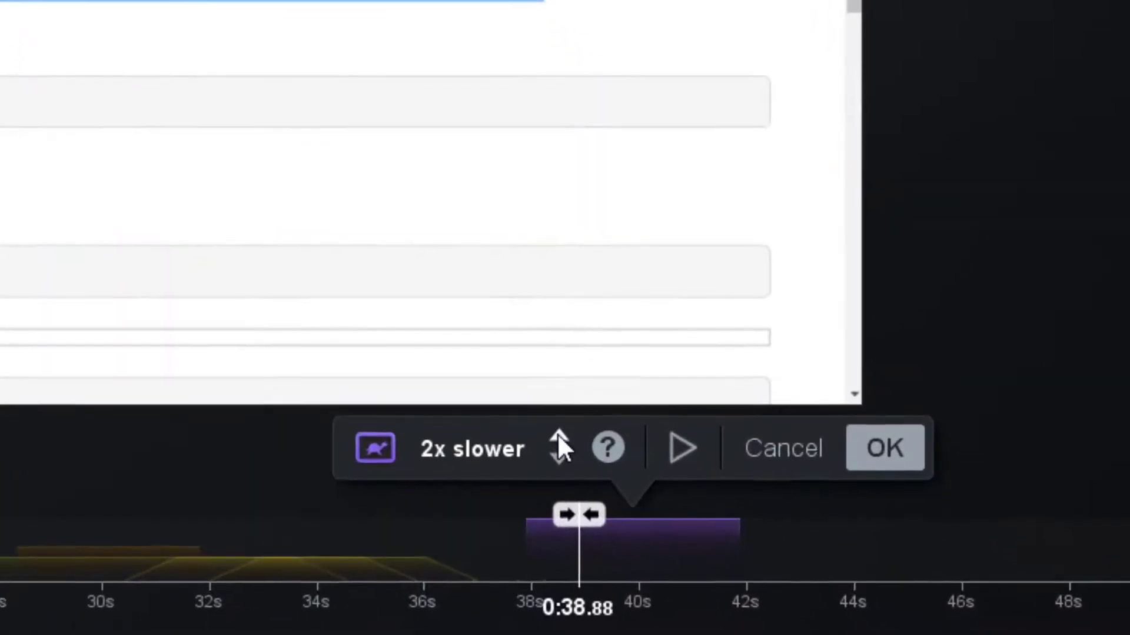
Try other slow-down factors such as 3x, set the section back to 2x slower, and apply the edit.
click(558, 436)
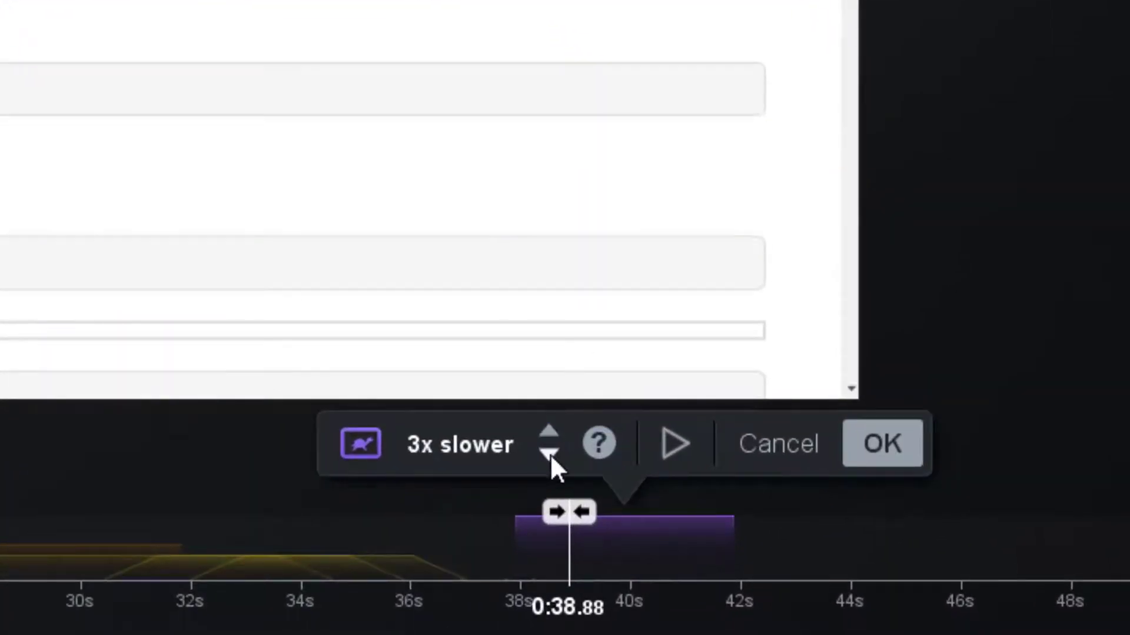
click(549, 455)
click(548, 429)
click(548, 429)
click(548, 455)
click(548, 454)
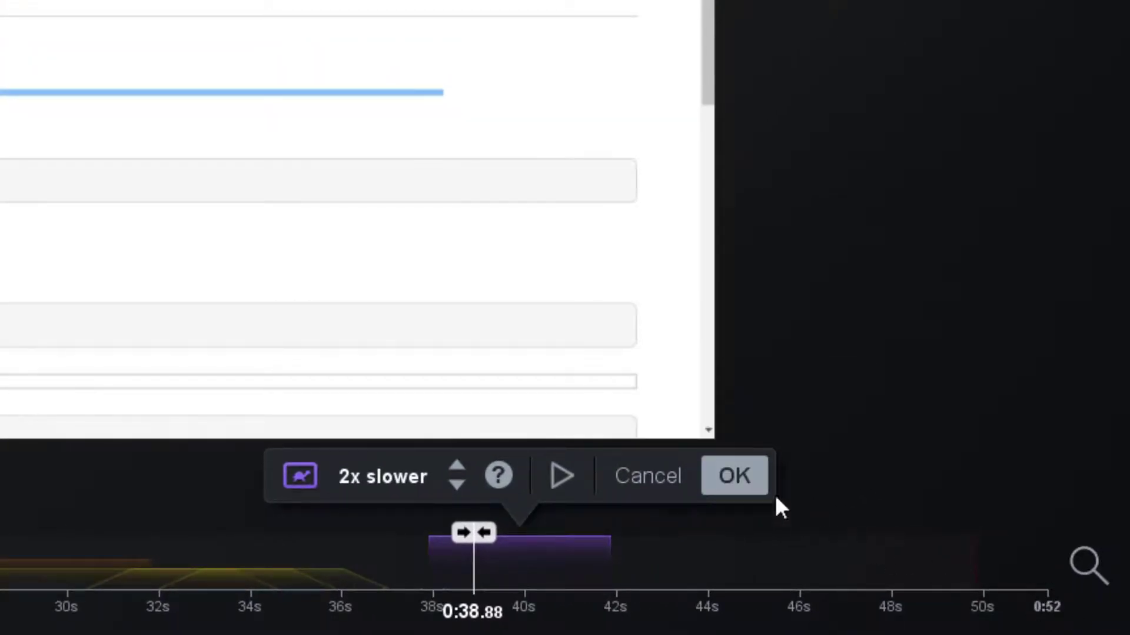
click(747, 476)
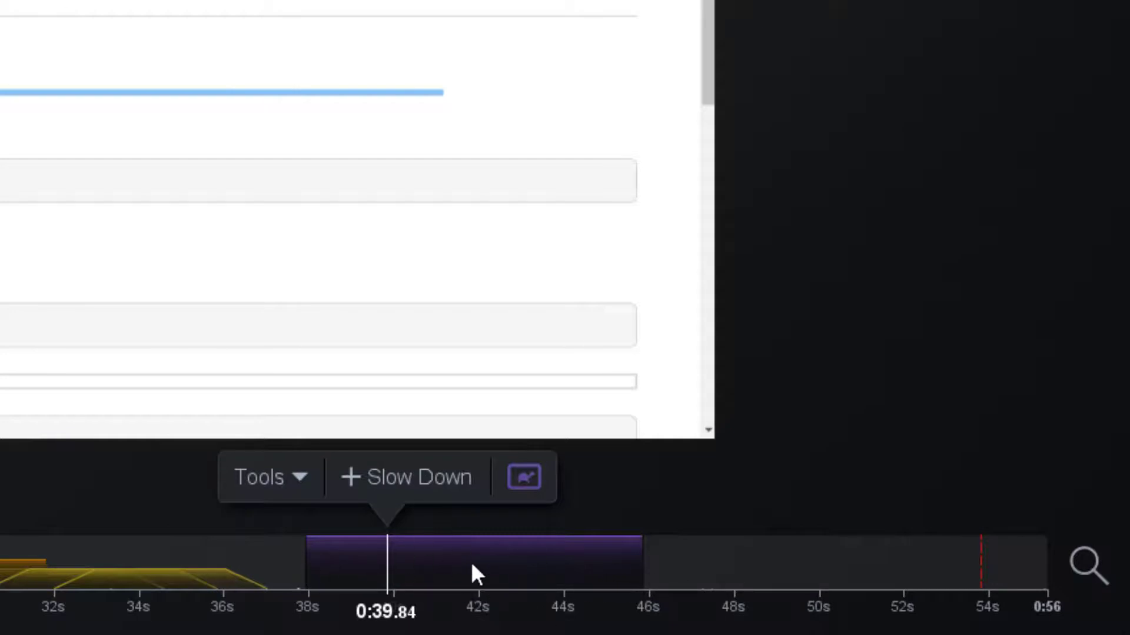
Add a Speed Up edit at 0:47.40, limit its range to about 47.4 s through 50.6 s, and apply it at 2x faster.
click(707, 565)
click(622, 478)
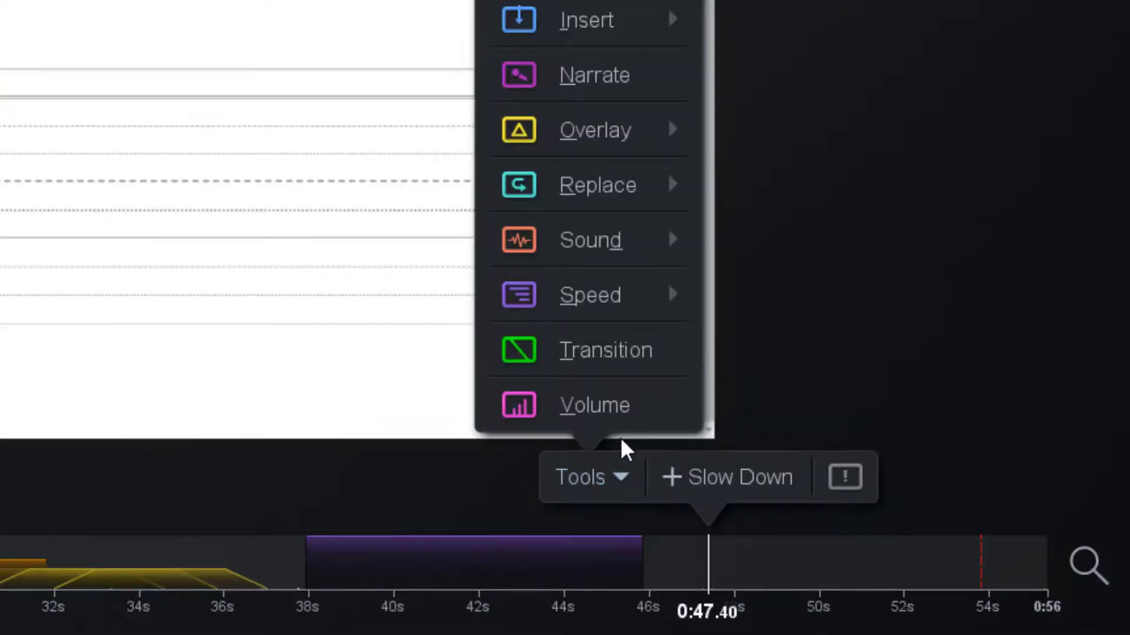
click(759, 272)
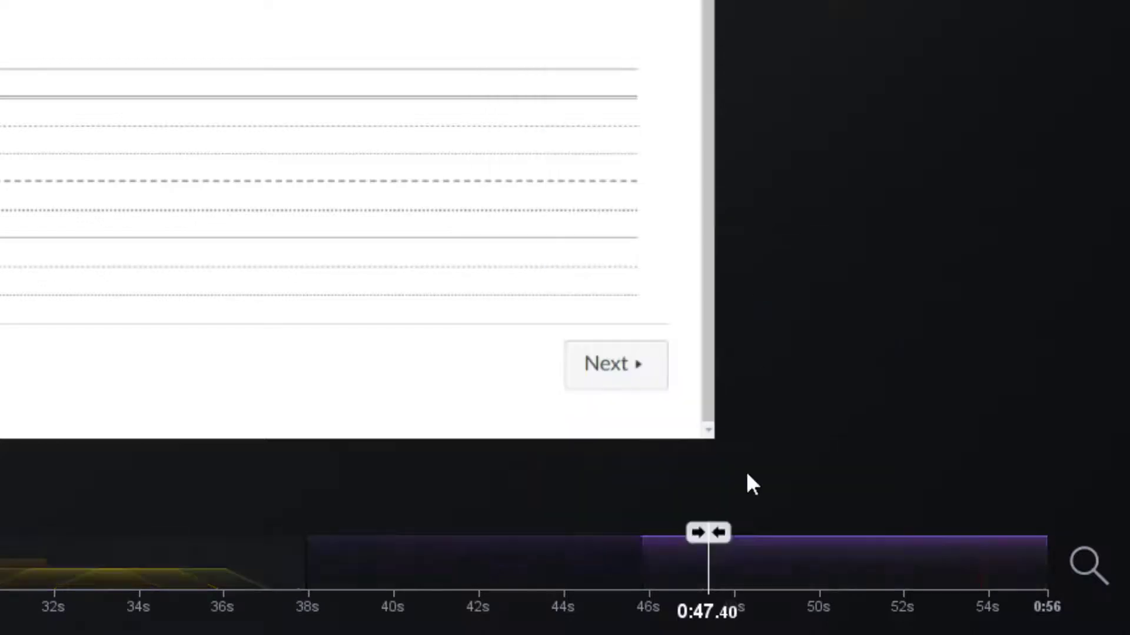
drag(641, 564, 710, 573)
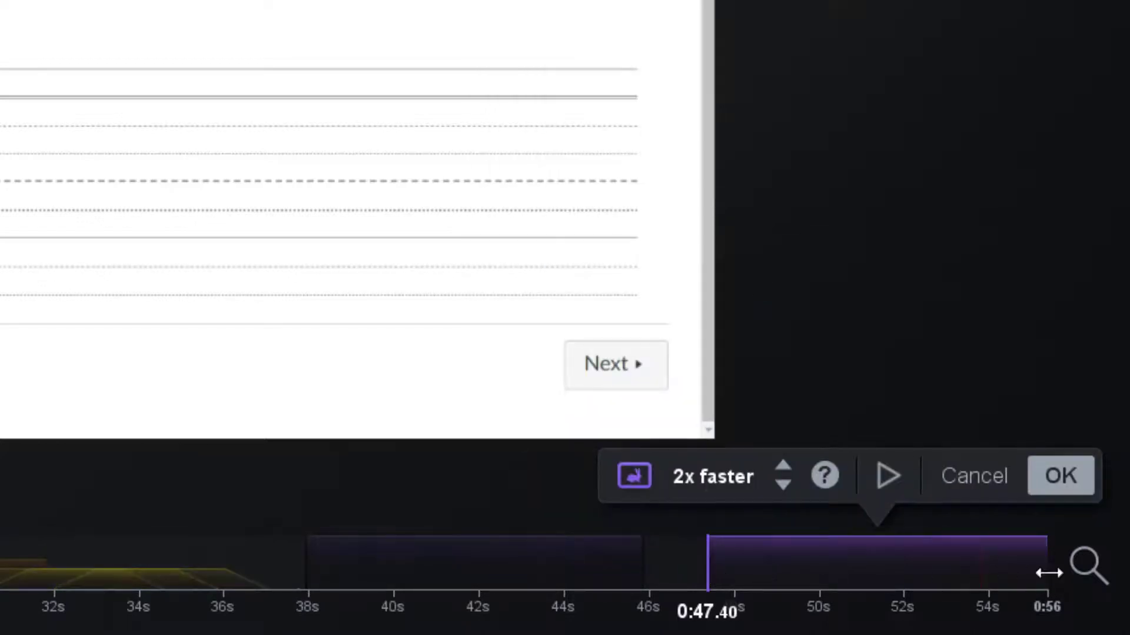
drag(1045, 569, 845, 575)
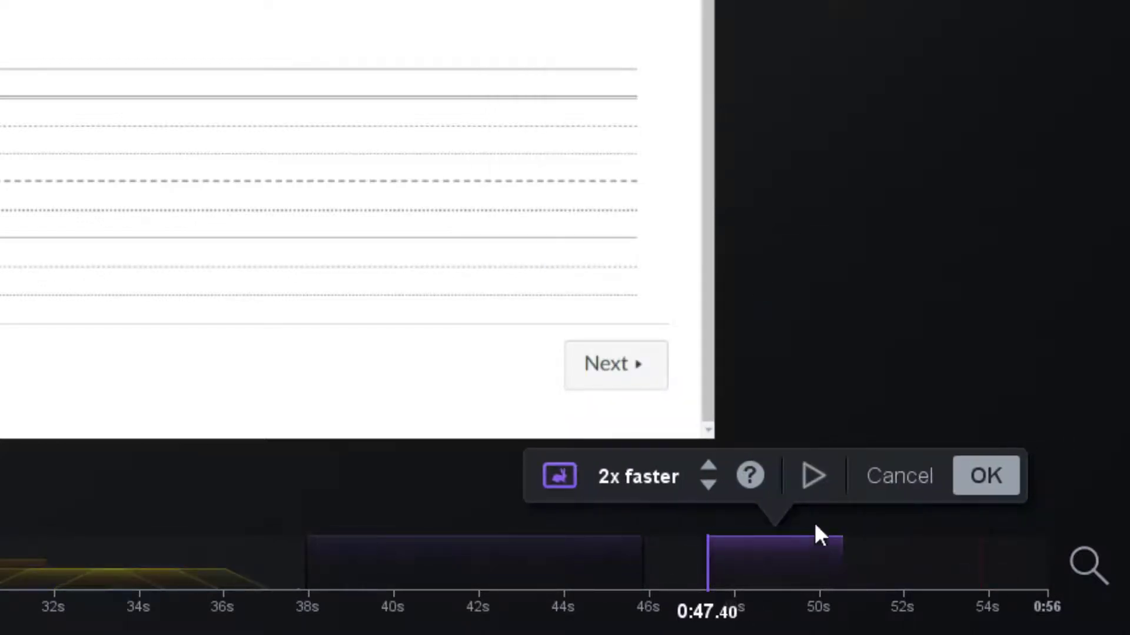
click(974, 477)
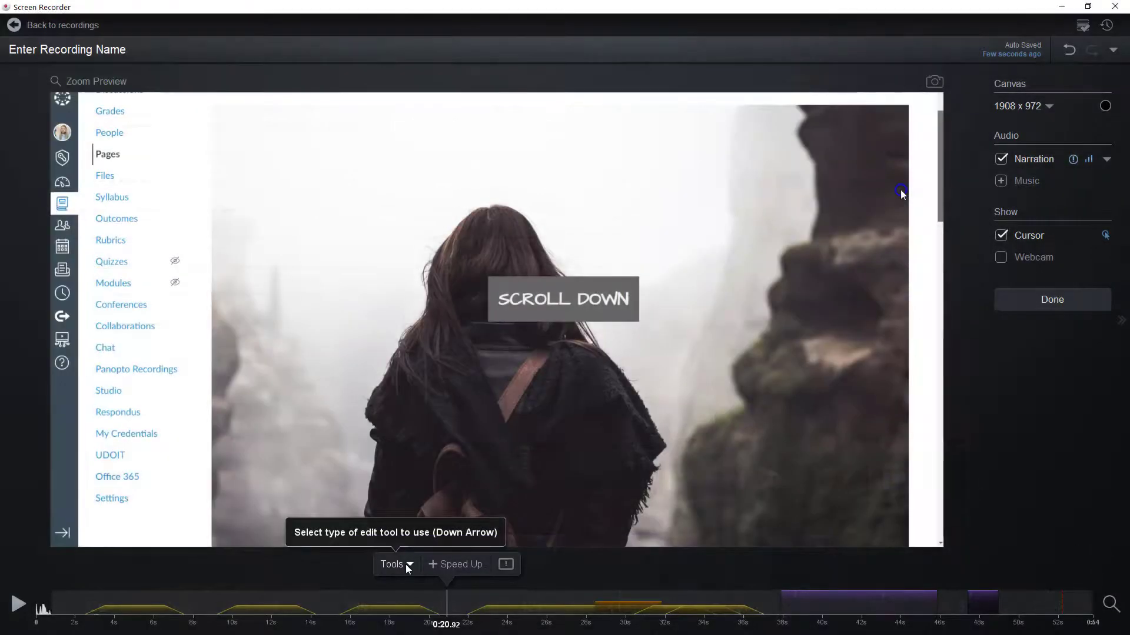
Try a 2.00-second transition at 0:20.92, browsing types such as Rotate, Reveal and Scribble.
click(406, 565)
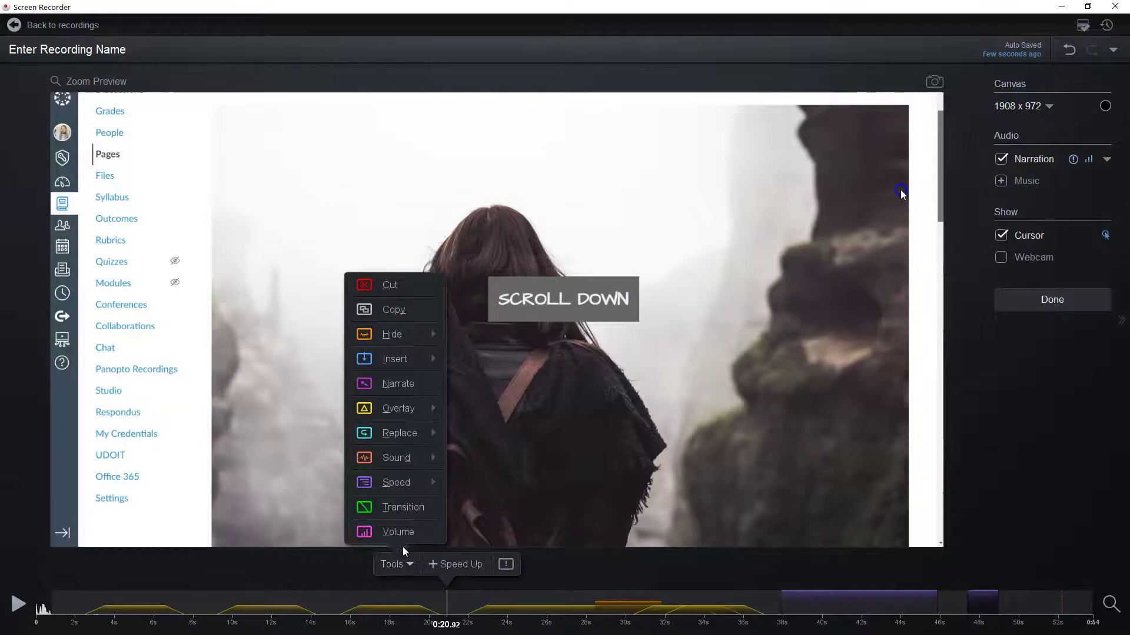
click(393, 511)
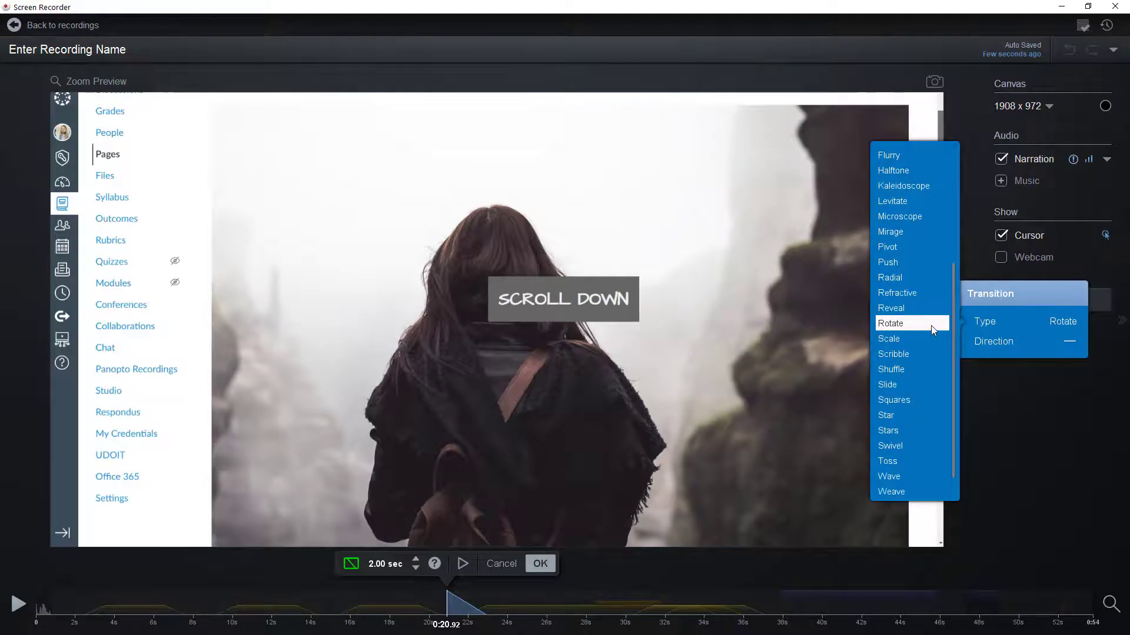
scroll(930, 326, up, 1)
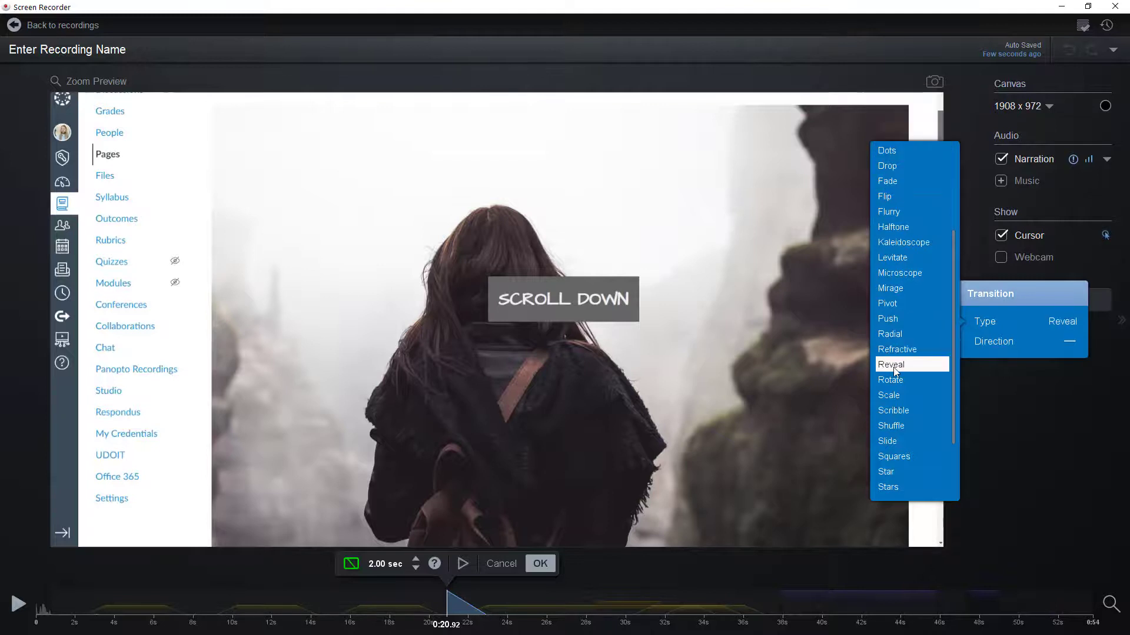
click(892, 412)
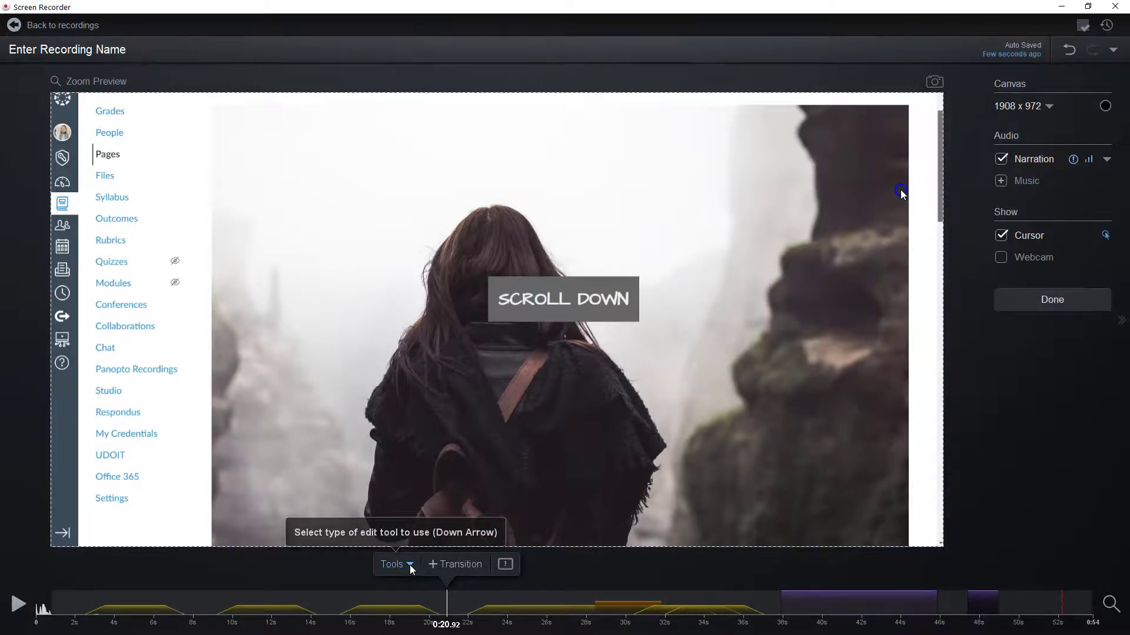
Try a Volume edit on the narration from the 0:20.92 position and cancel the edit.
click(410, 565)
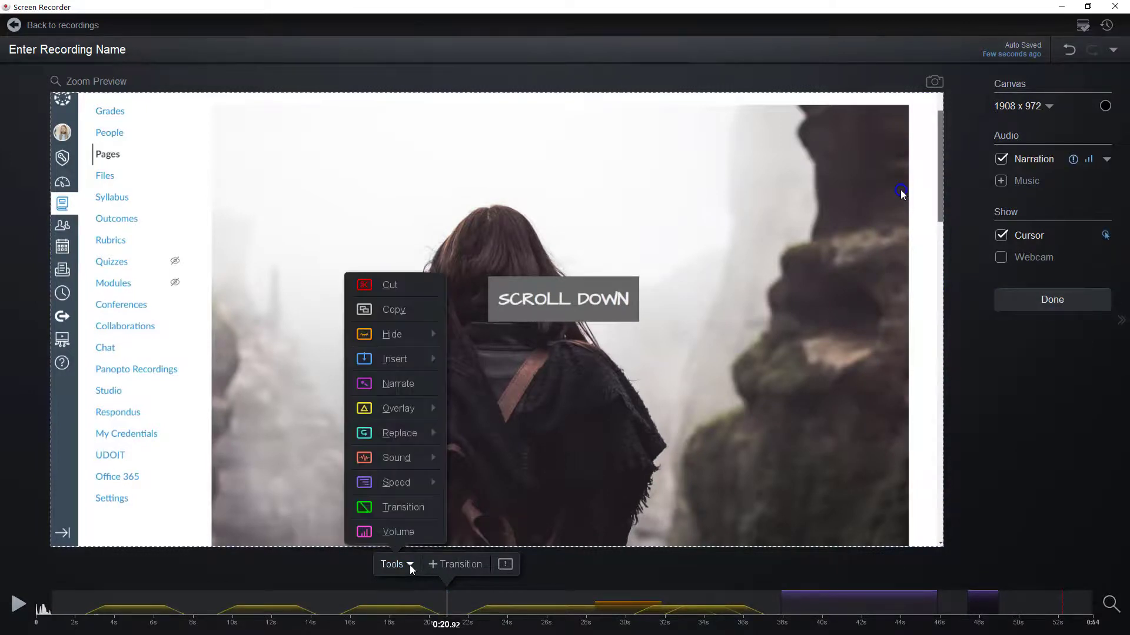
click(398, 532)
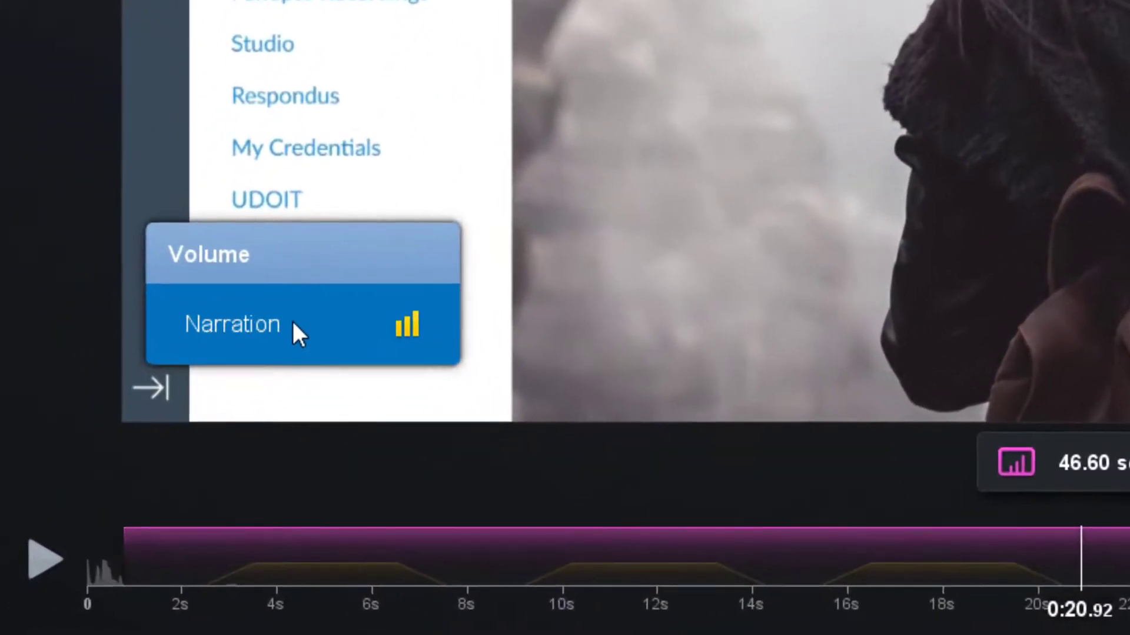
click(256, 358)
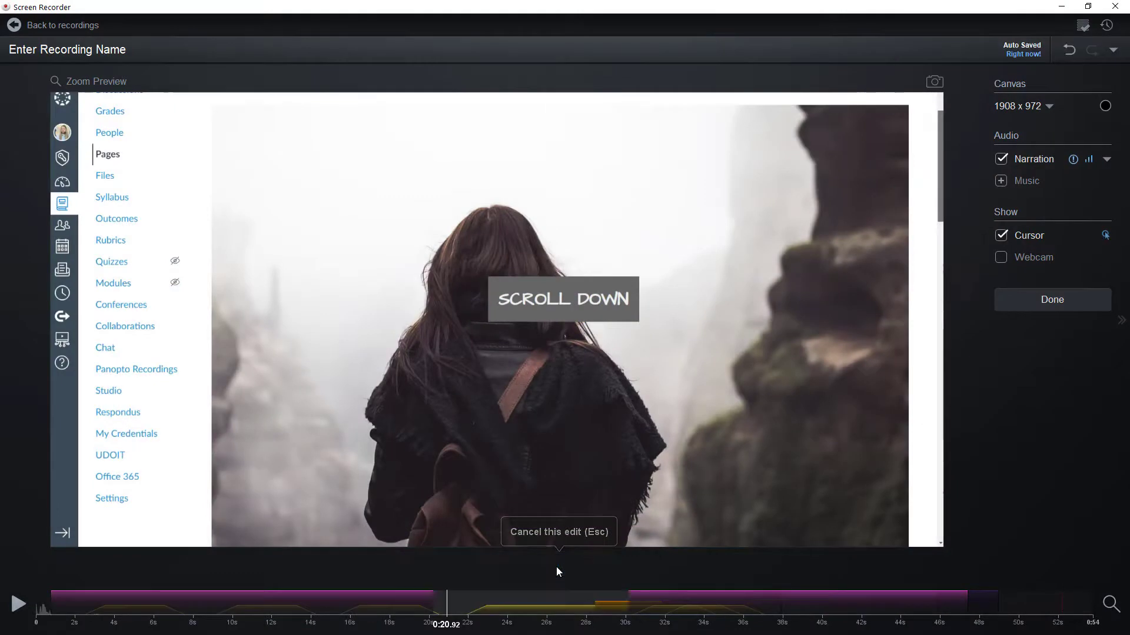
click(559, 570)
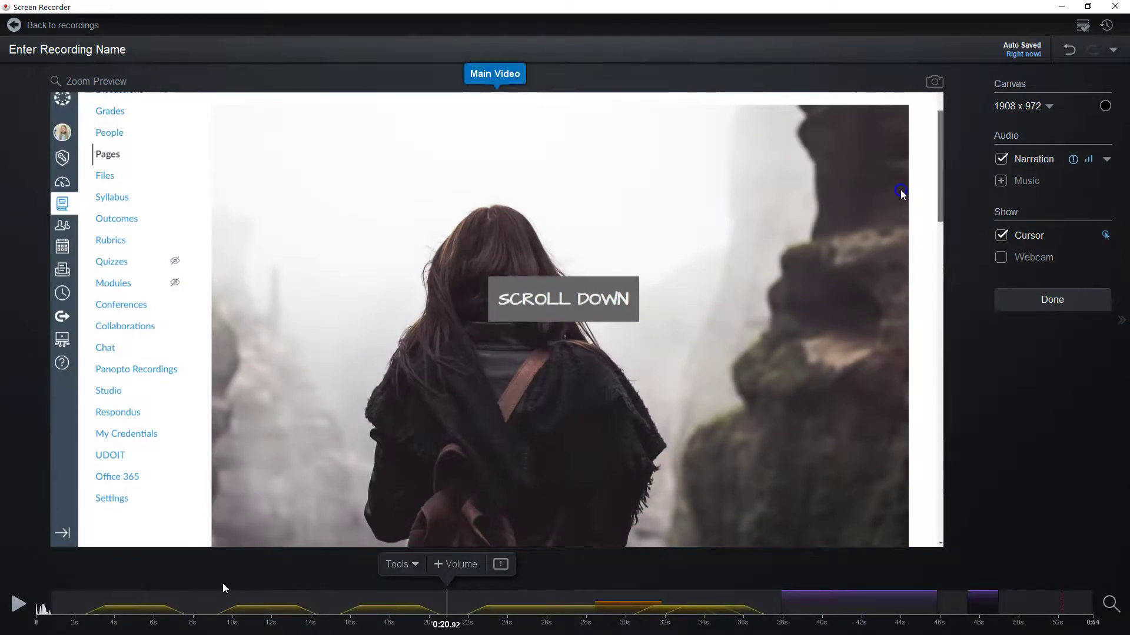
Finish editing and upload the recording to Studio with the title Exploring Studio.
click(56, 606)
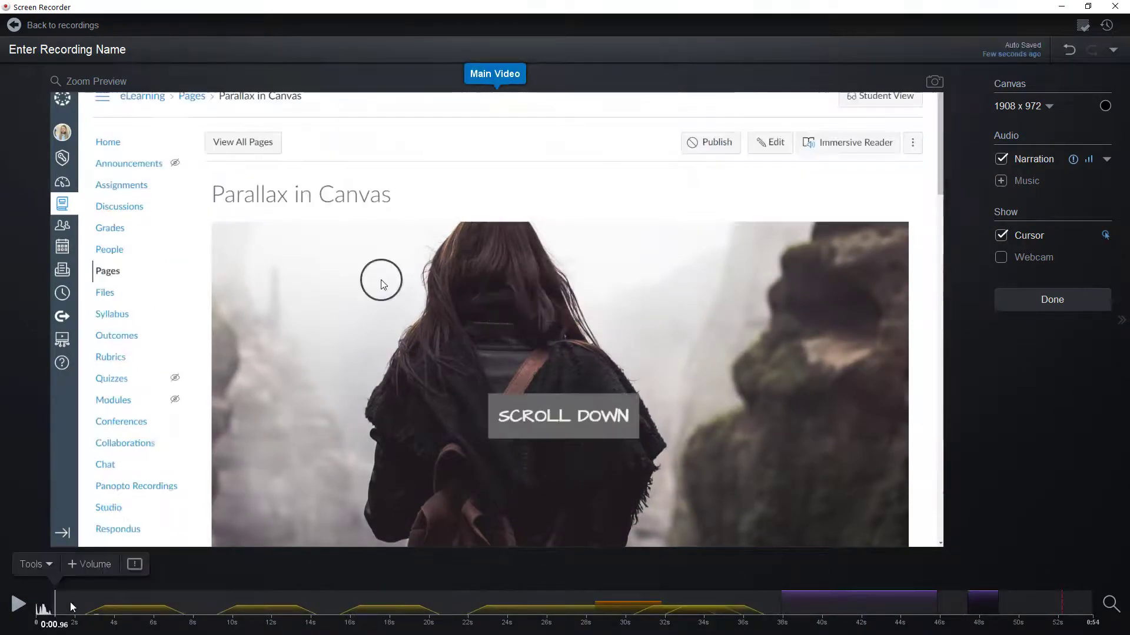
click(1051, 302)
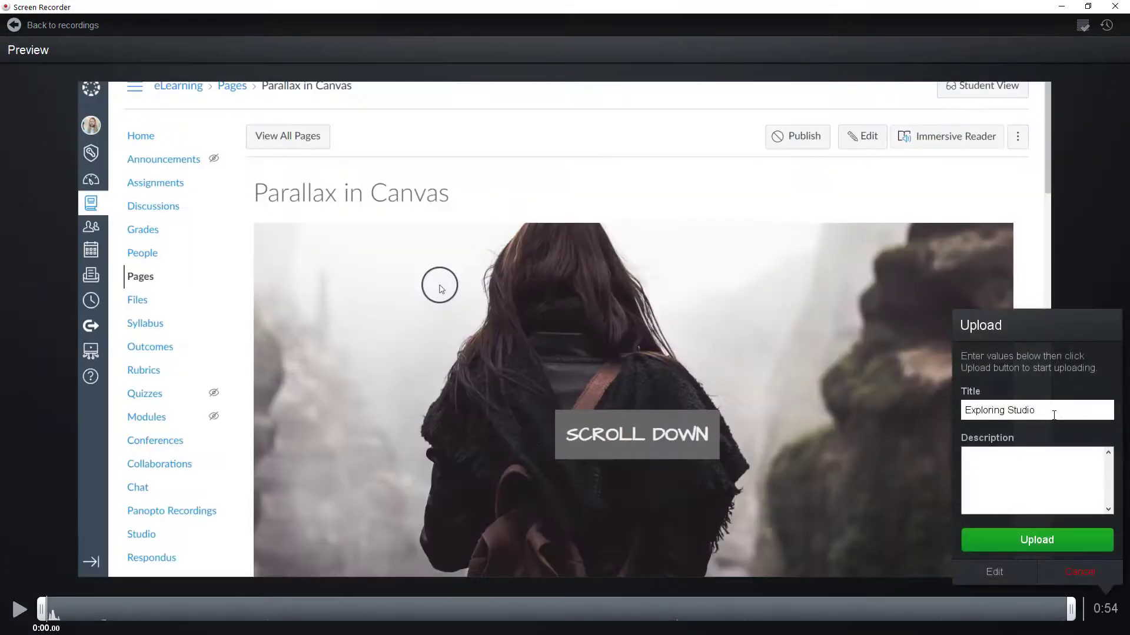
click(1016, 542)
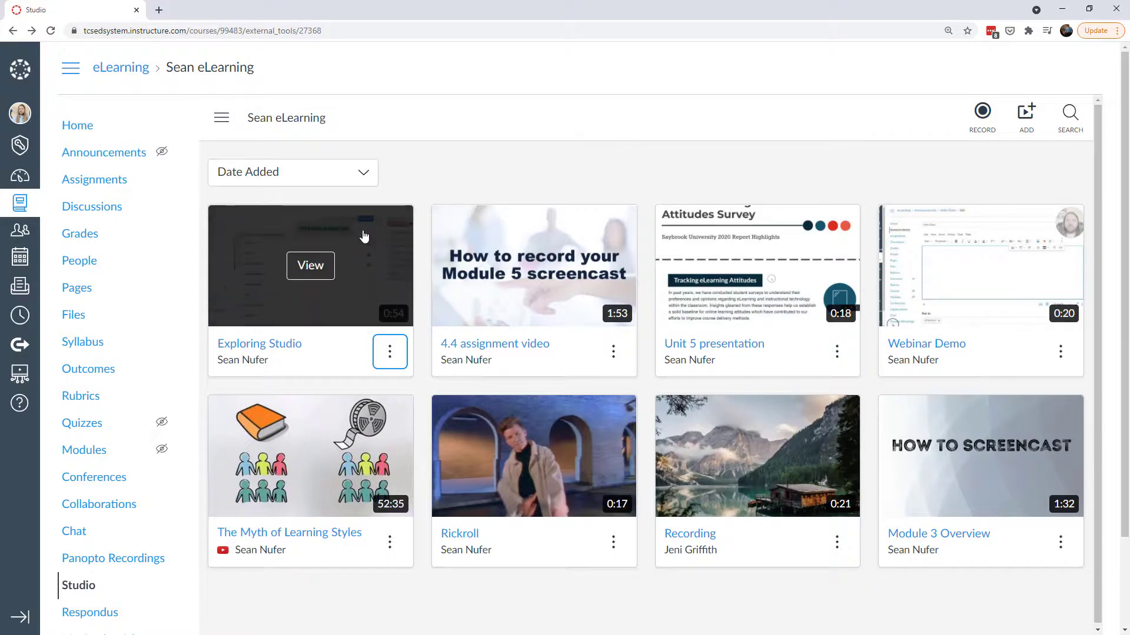
Upload a custom thumbnail image for the Exploring Studio video in the Studio library.
click(389, 352)
key(Escape)
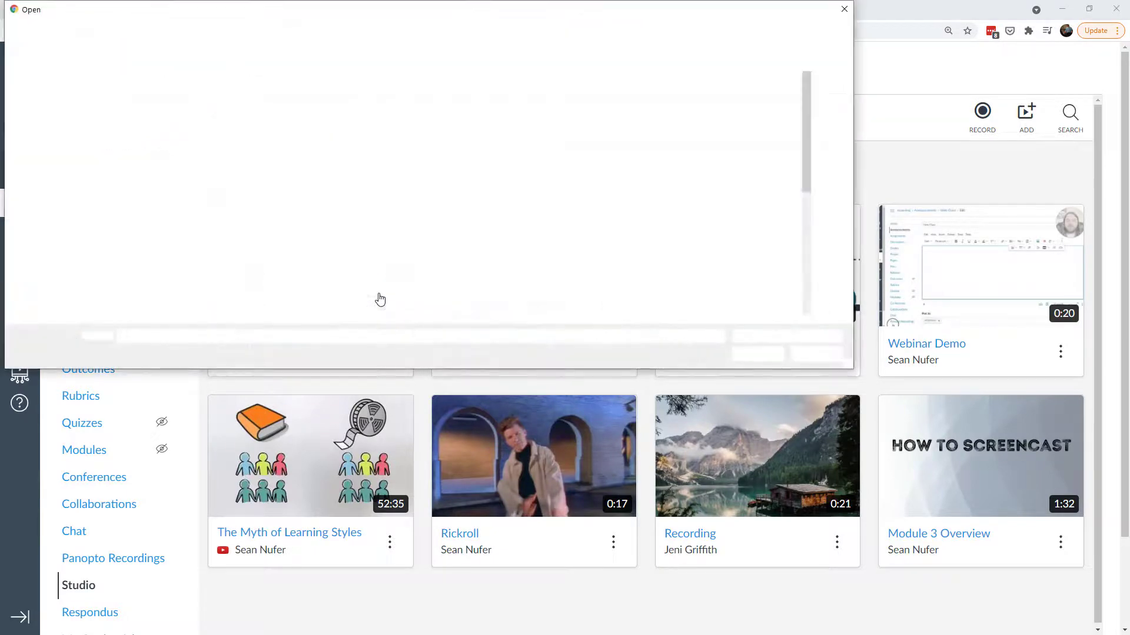
double_click(217, 89)
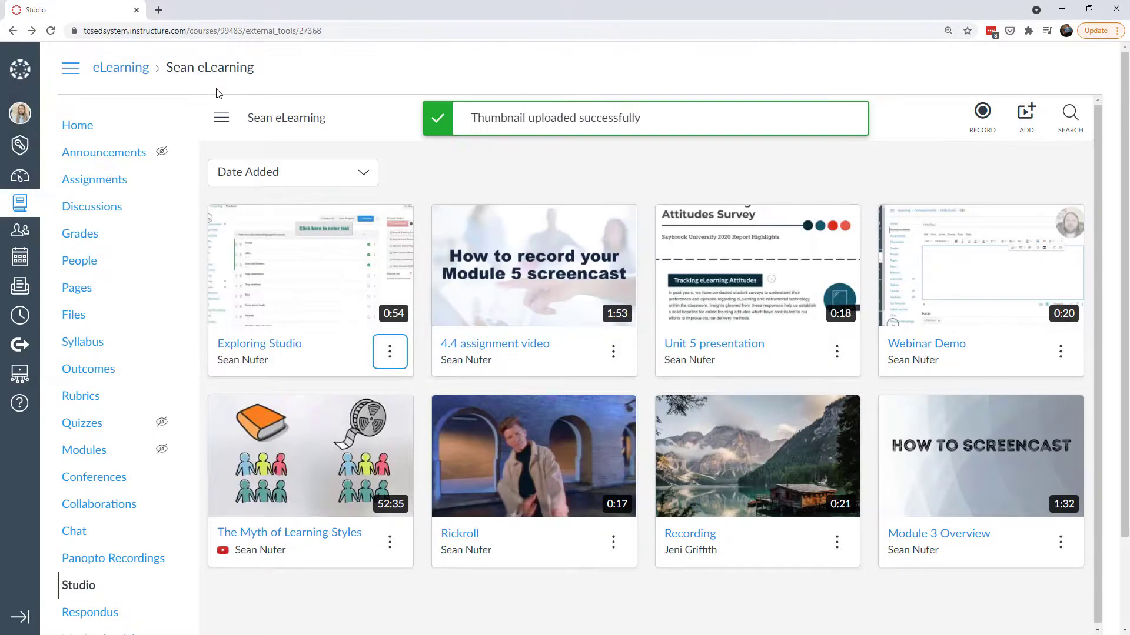
Open the Exploring Studio video and choose English as the spoken language for its captions request.
mouse_move(310, 256)
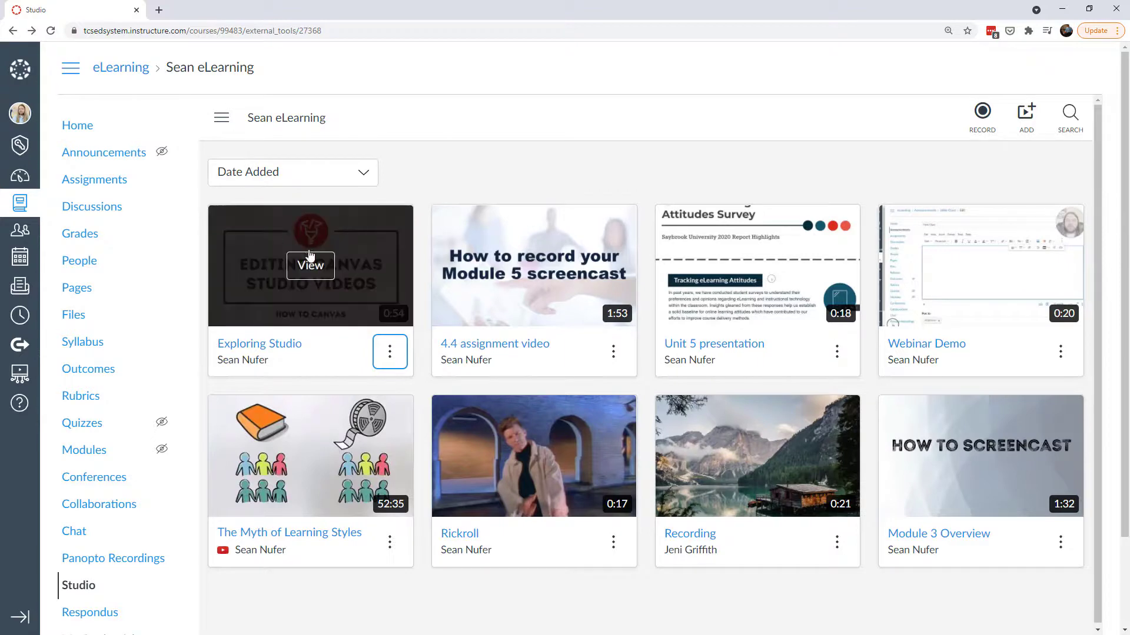
click(311, 265)
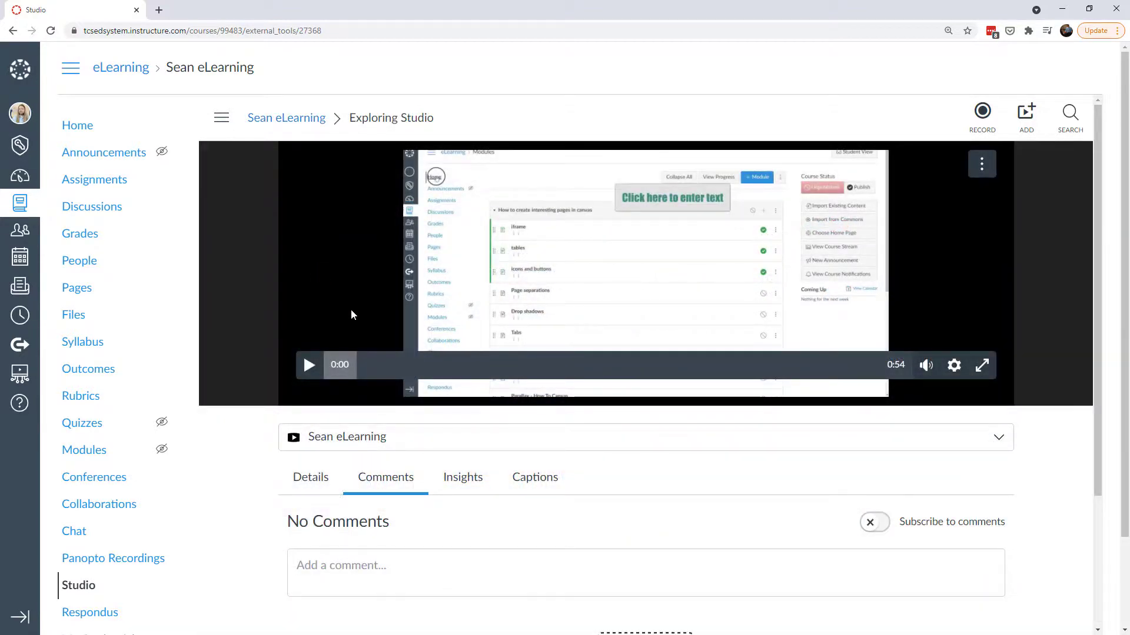
click(537, 480)
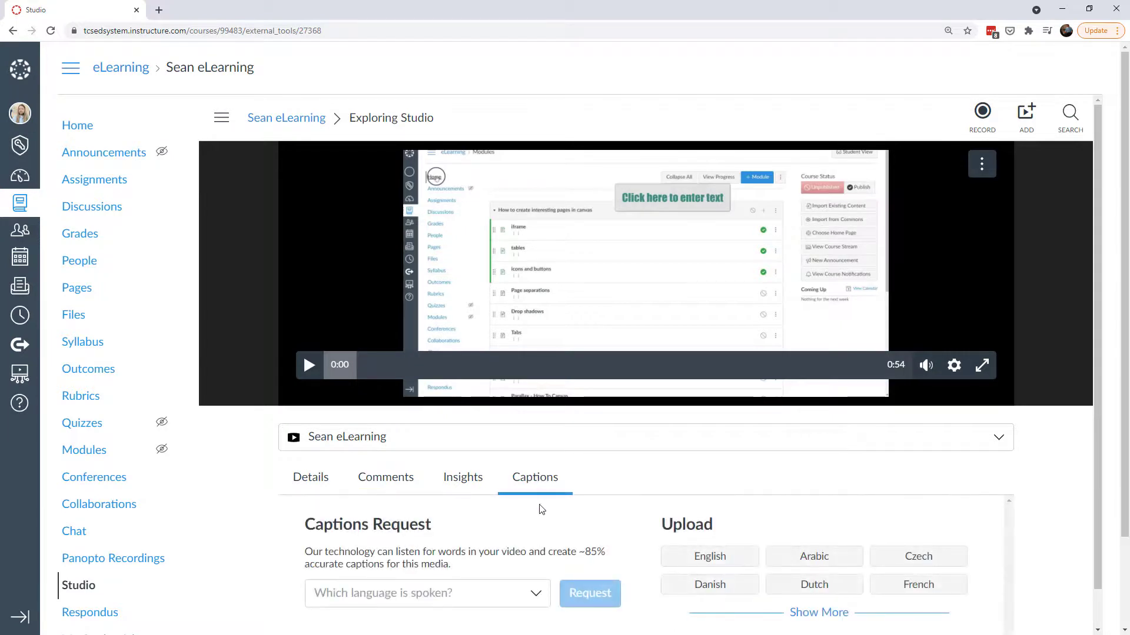
click(534, 593)
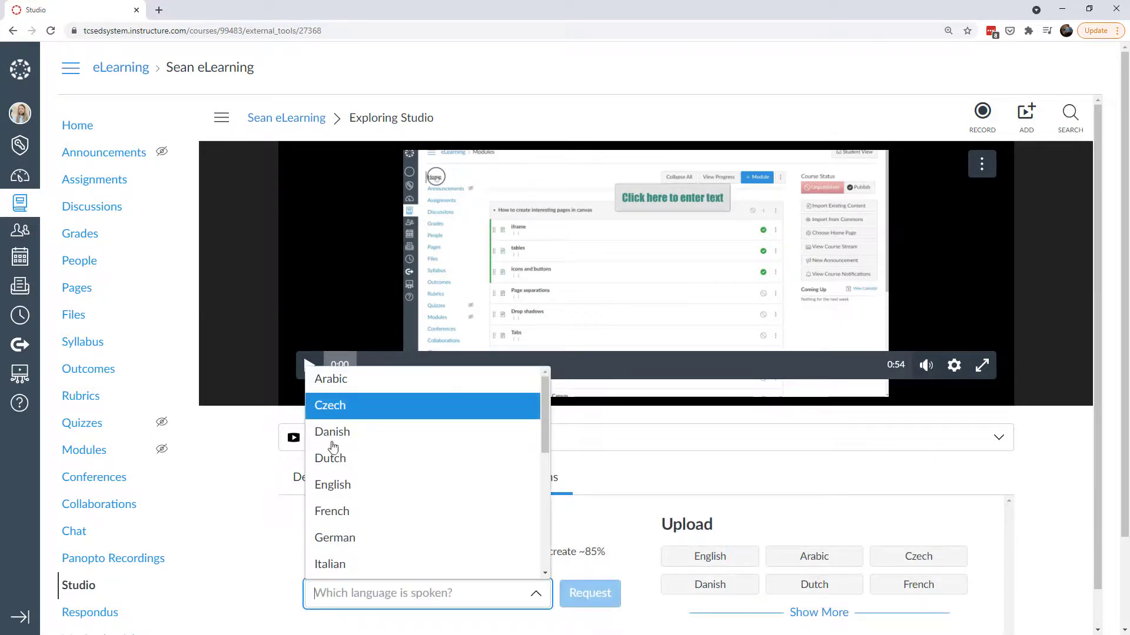
click(333, 485)
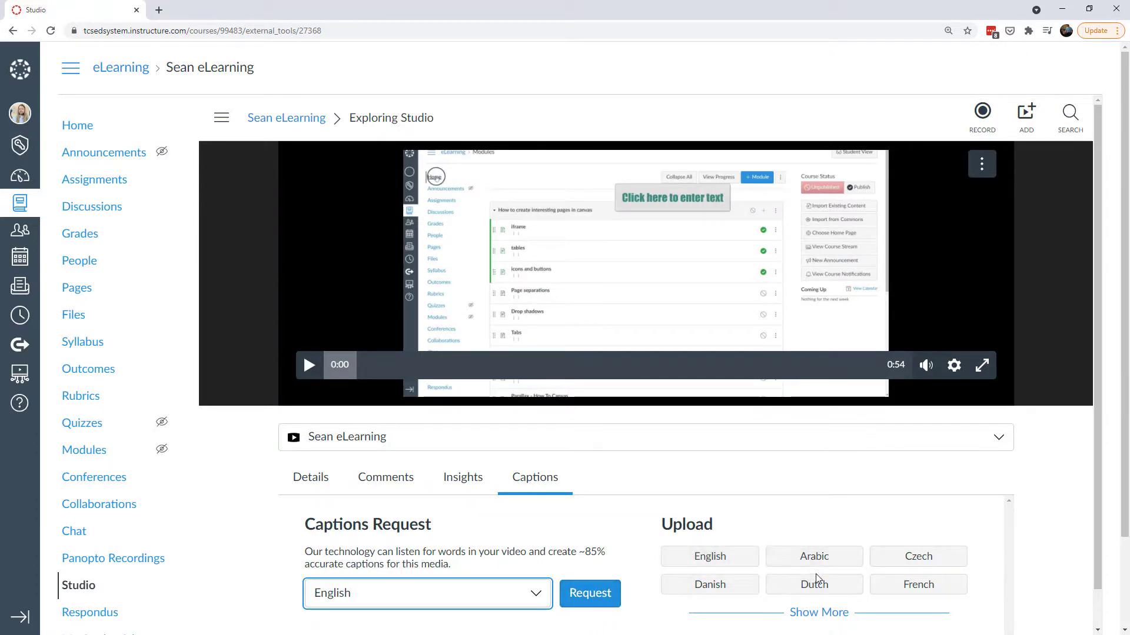
Review the edits in the uploaded video by jumping to 0:05, 0:10 and 0:08, playing it, skipping ahead, and pausing at 0:37.
mouse_move(393, 365)
mouse_down()
mouse_move(409, 364)
mouse_move(383, 365)
mouse_up()
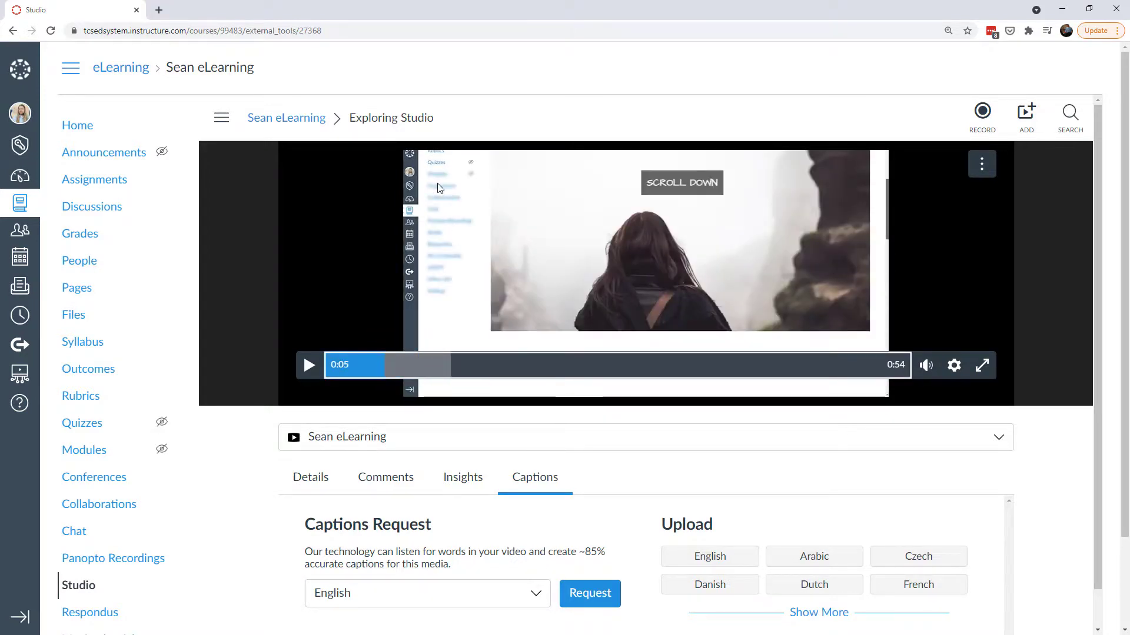
click(436, 369)
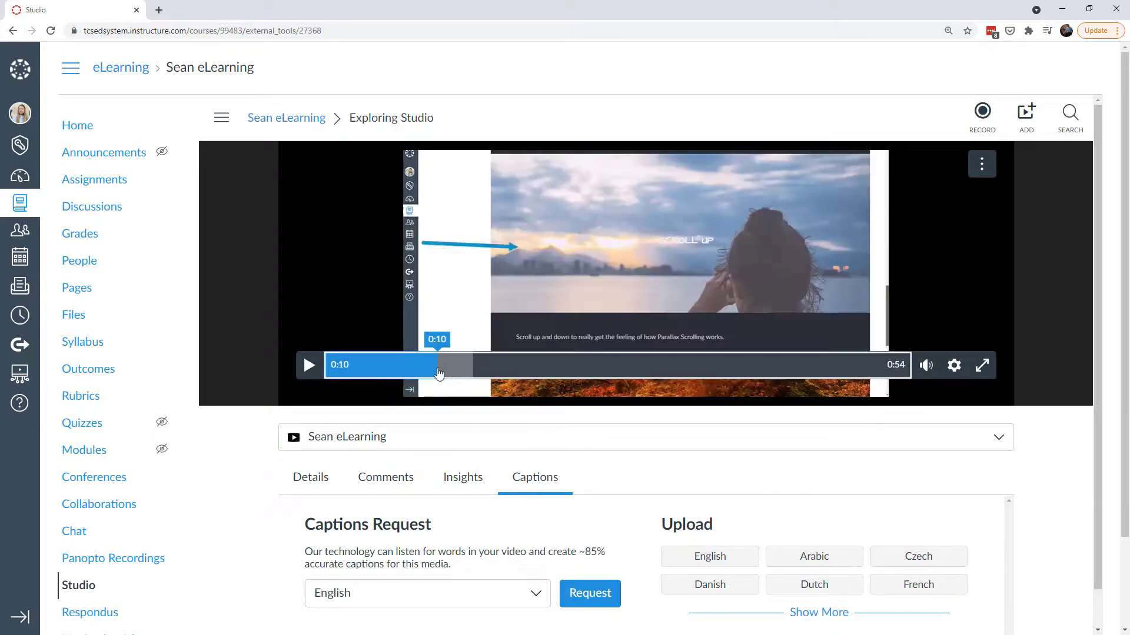
click(419, 371)
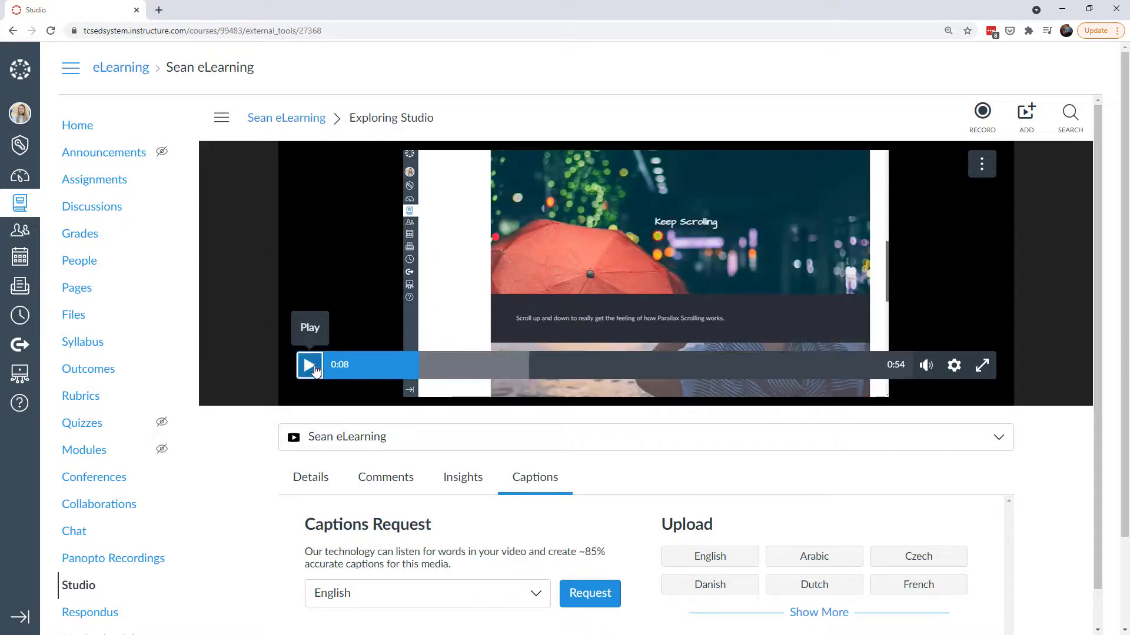
click(309, 365)
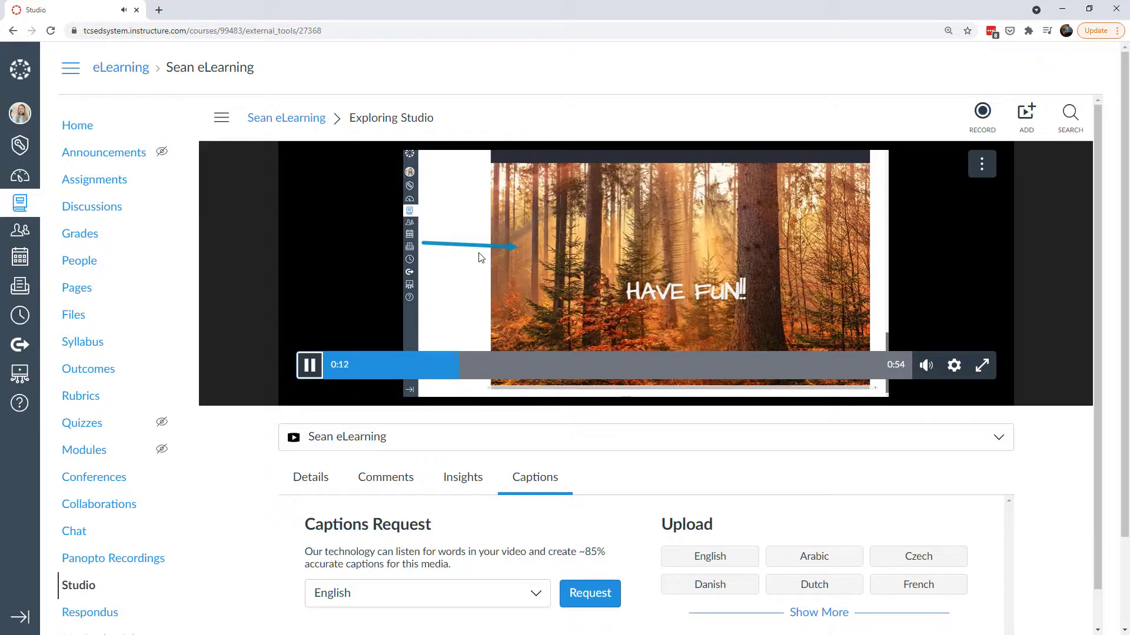
click(658, 368)
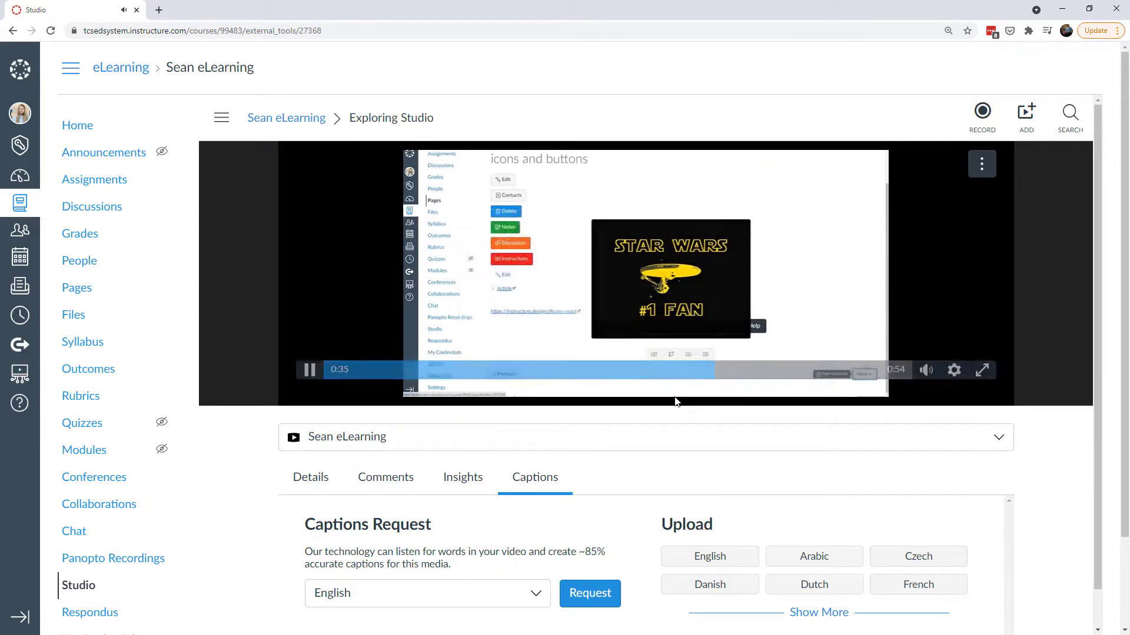
click(307, 366)
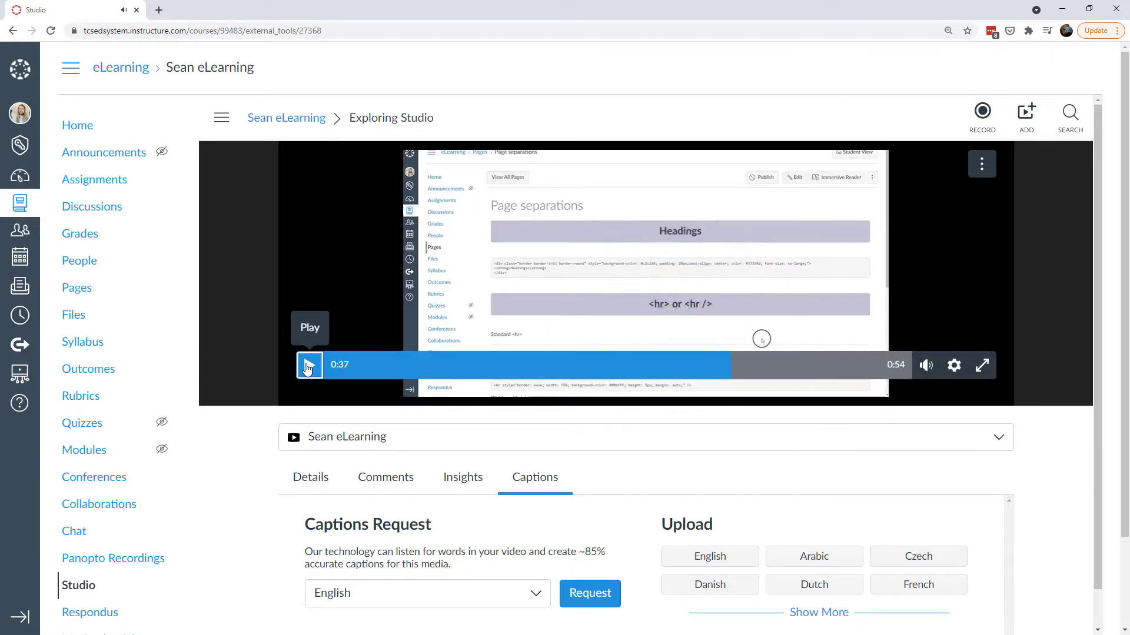